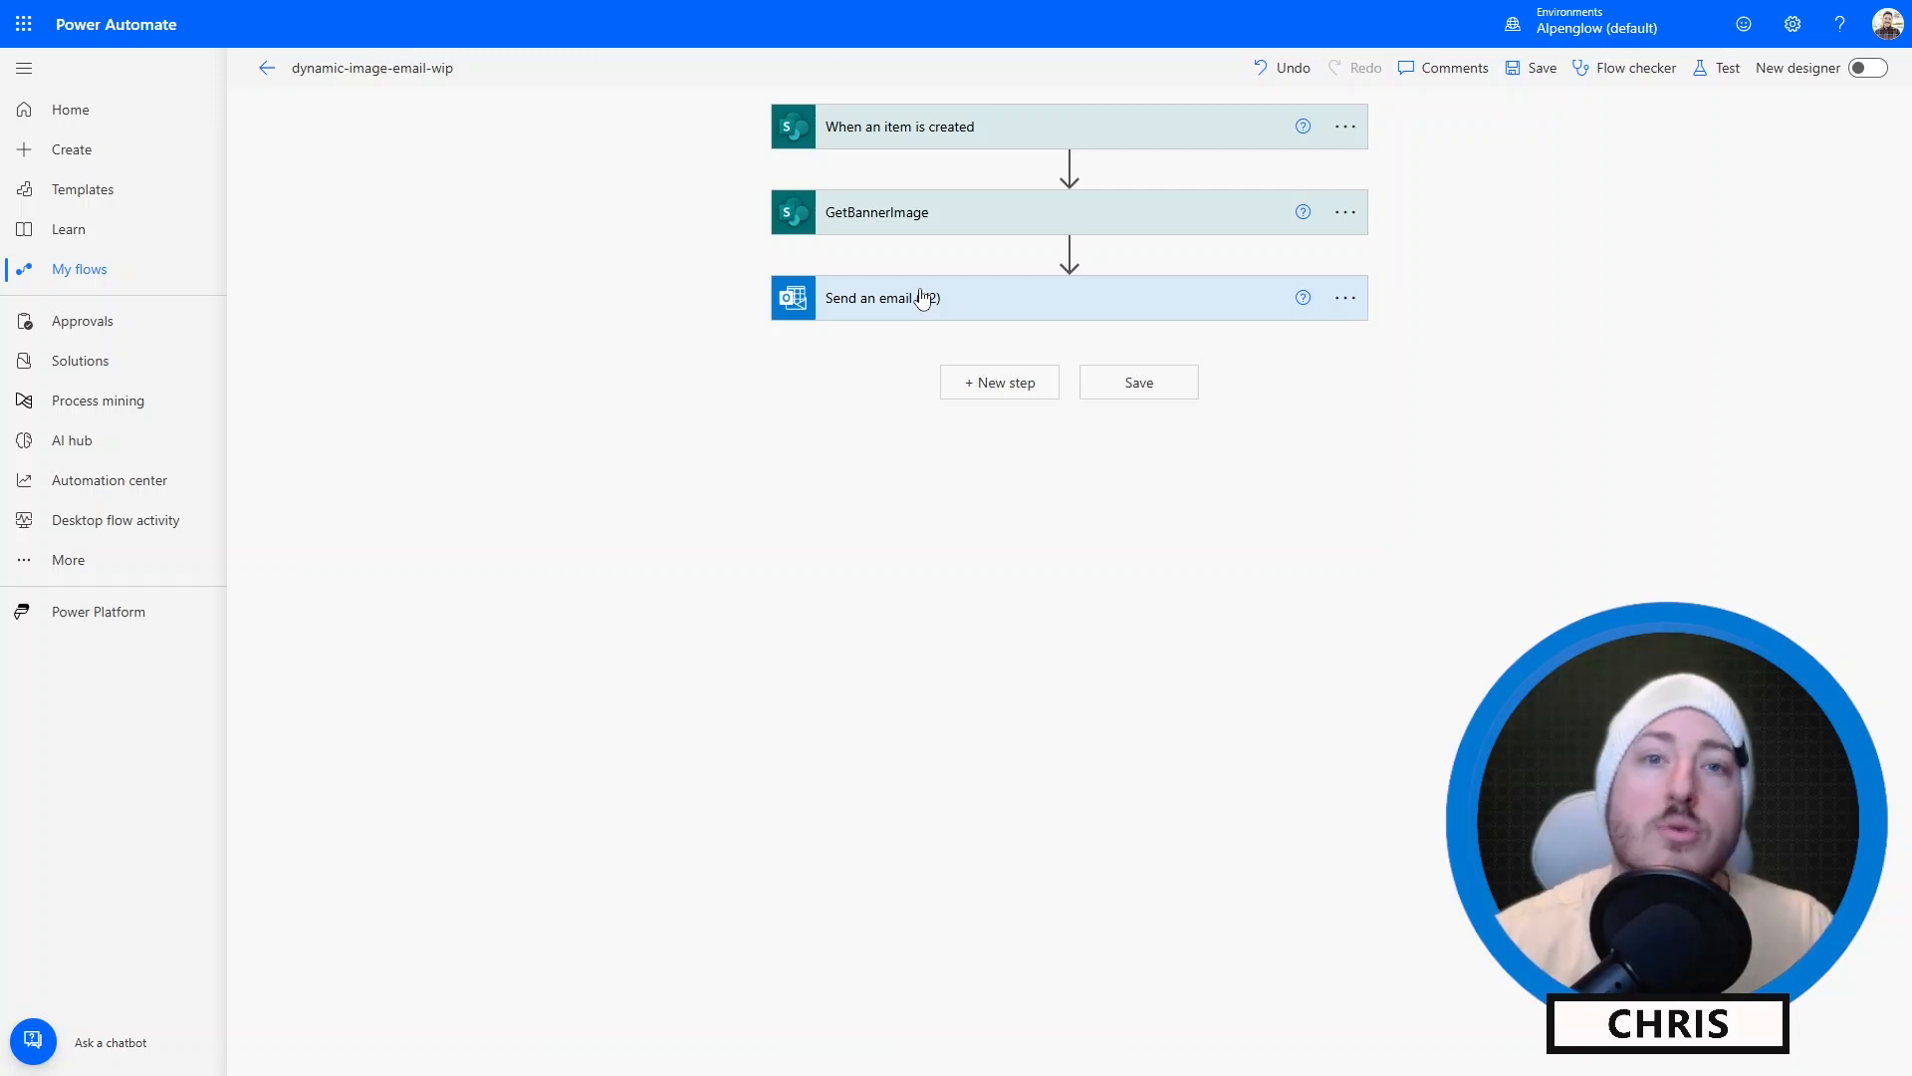
# Examine the GetBannerImage file path and the img tag's dynamic content in the email body of the finished flow.
pyautogui.click(922, 298)
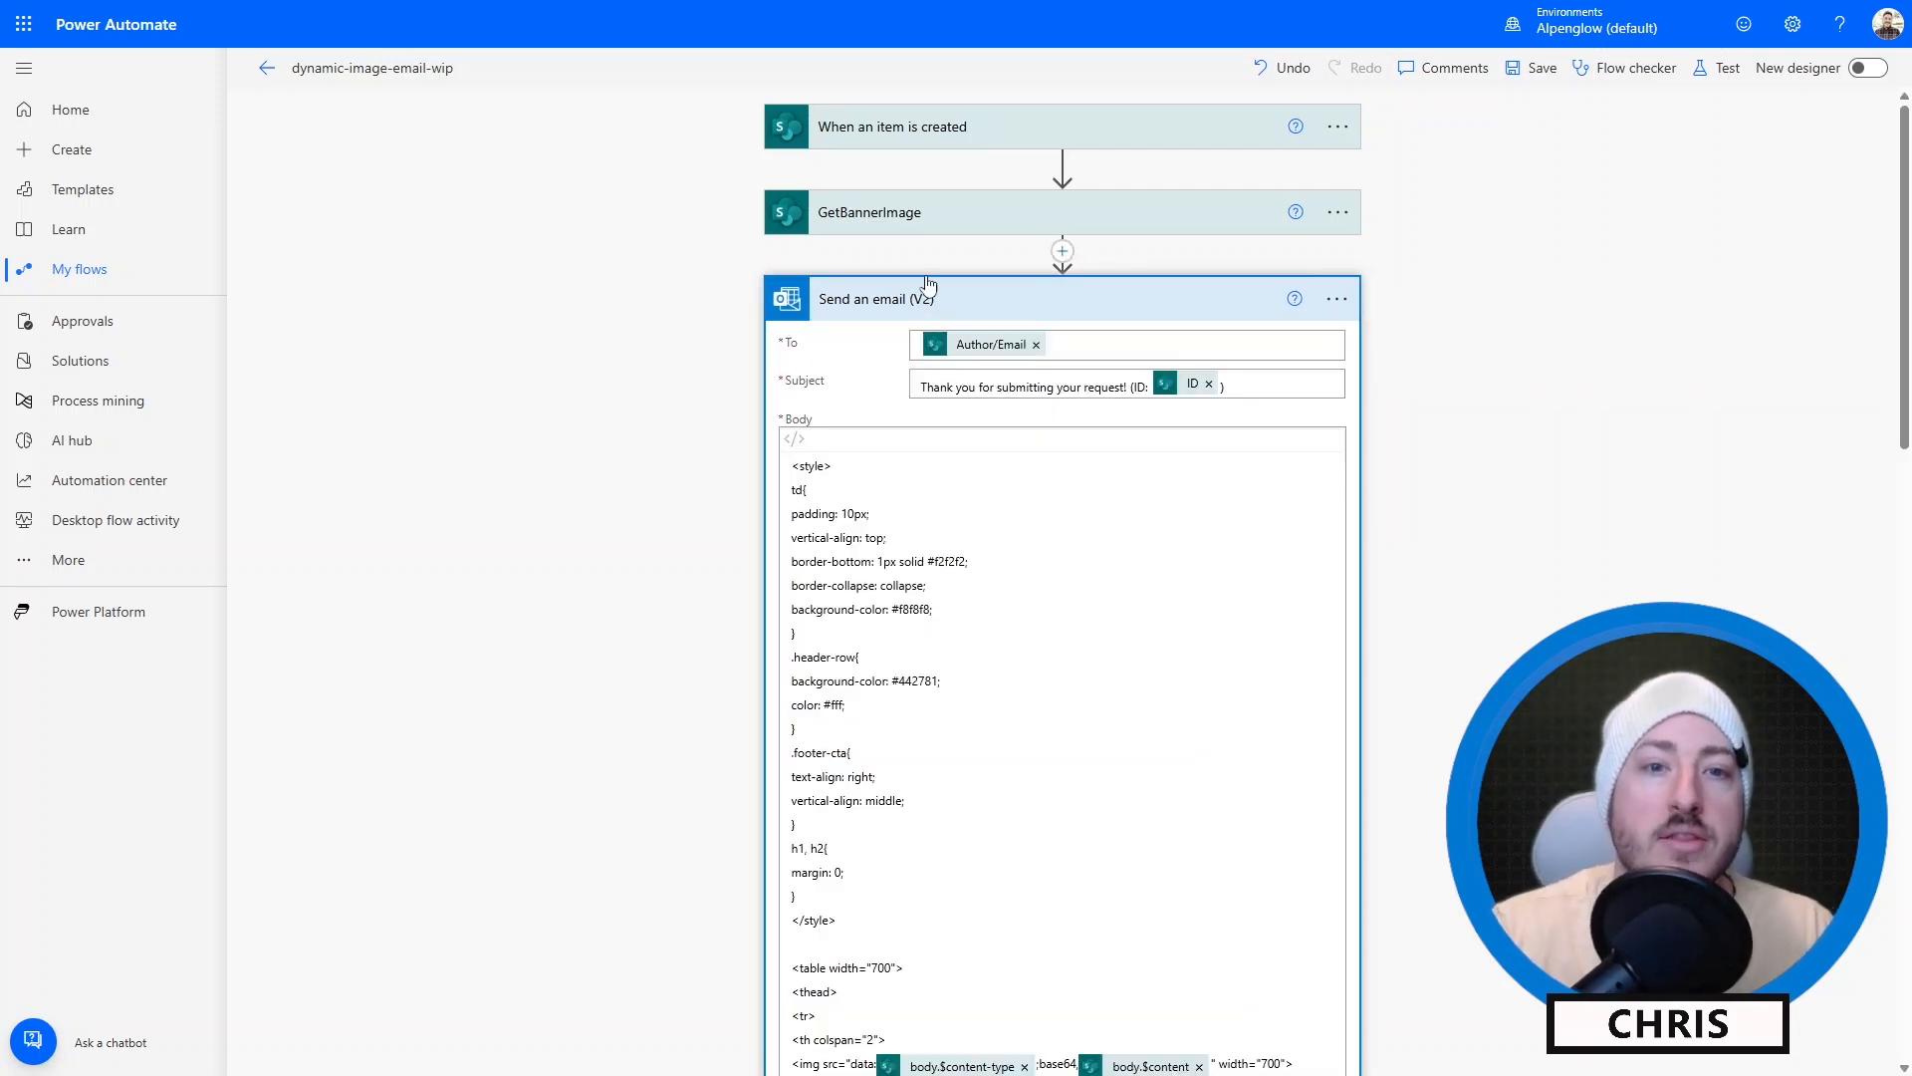
pyautogui.click(924, 221)
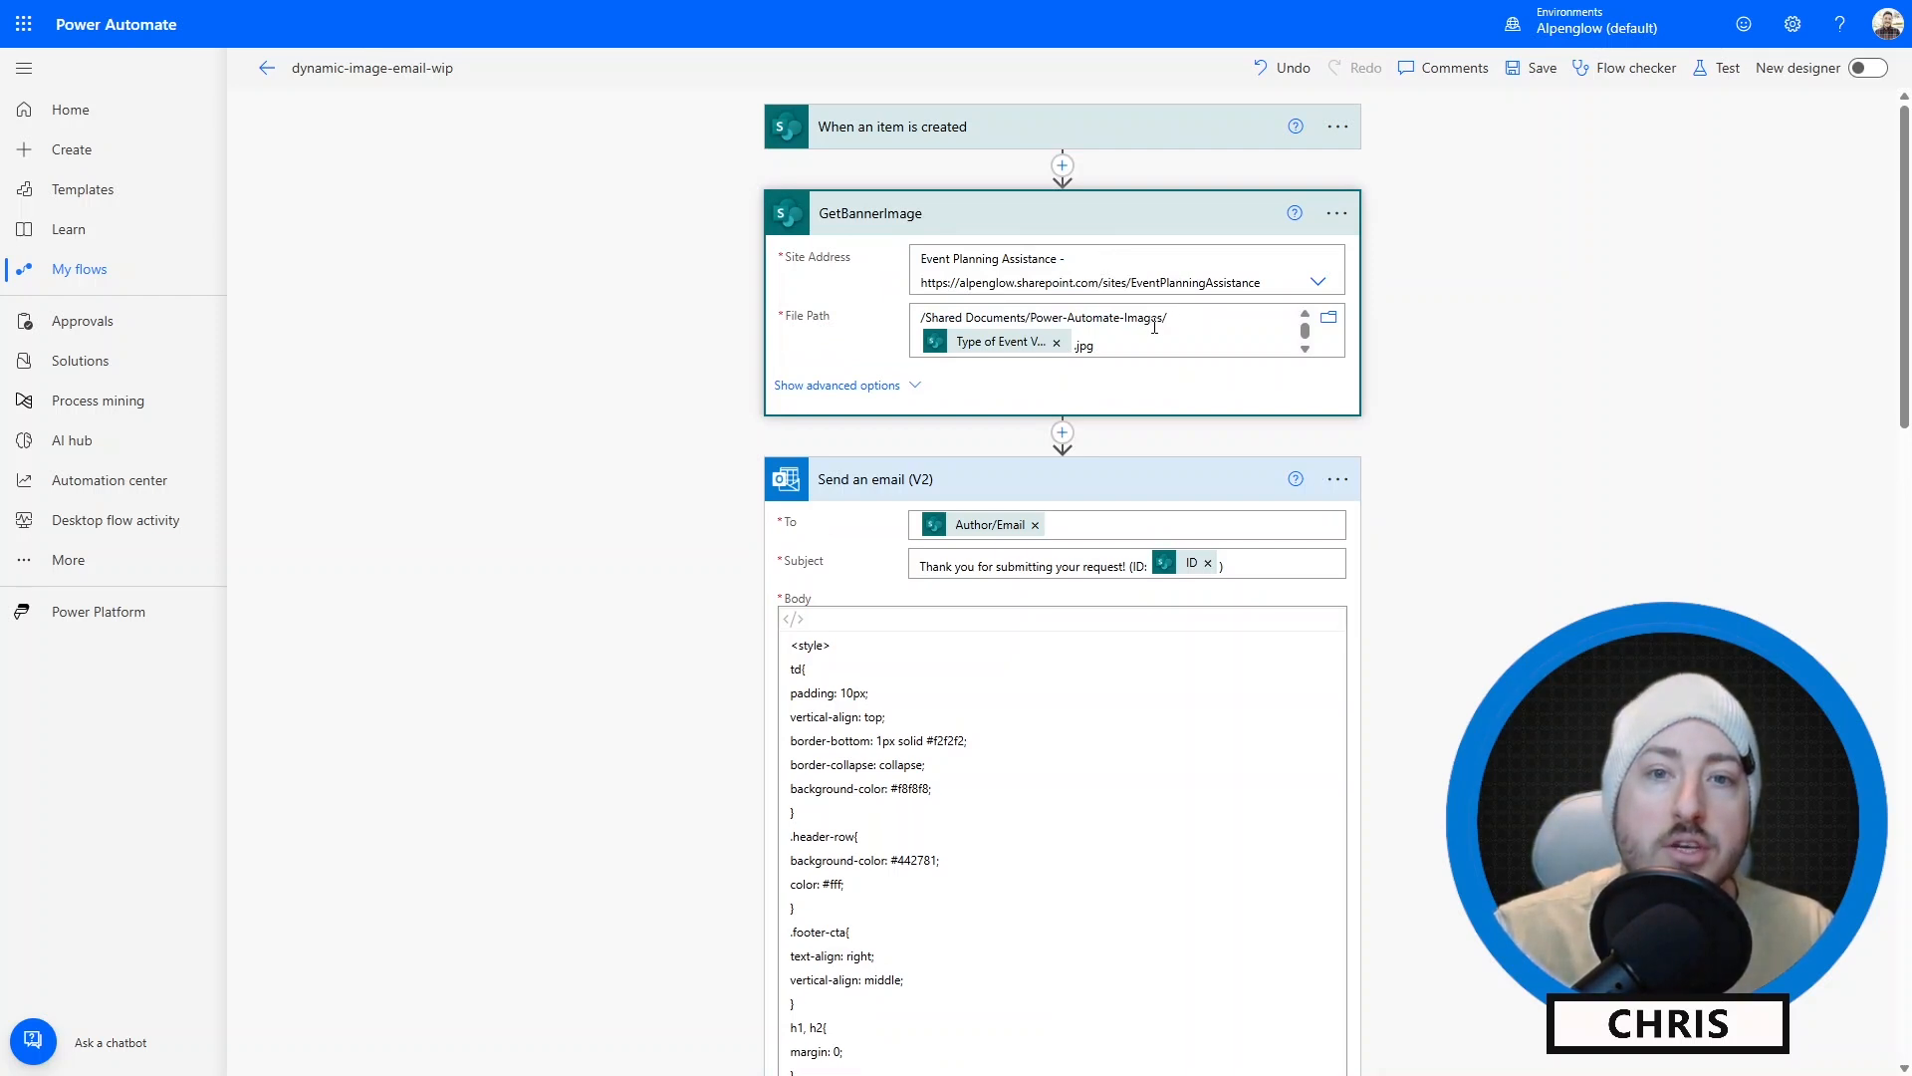
pyautogui.scroll(-5, 813, 486)
pyautogui.scroll(-2, 849, 730)
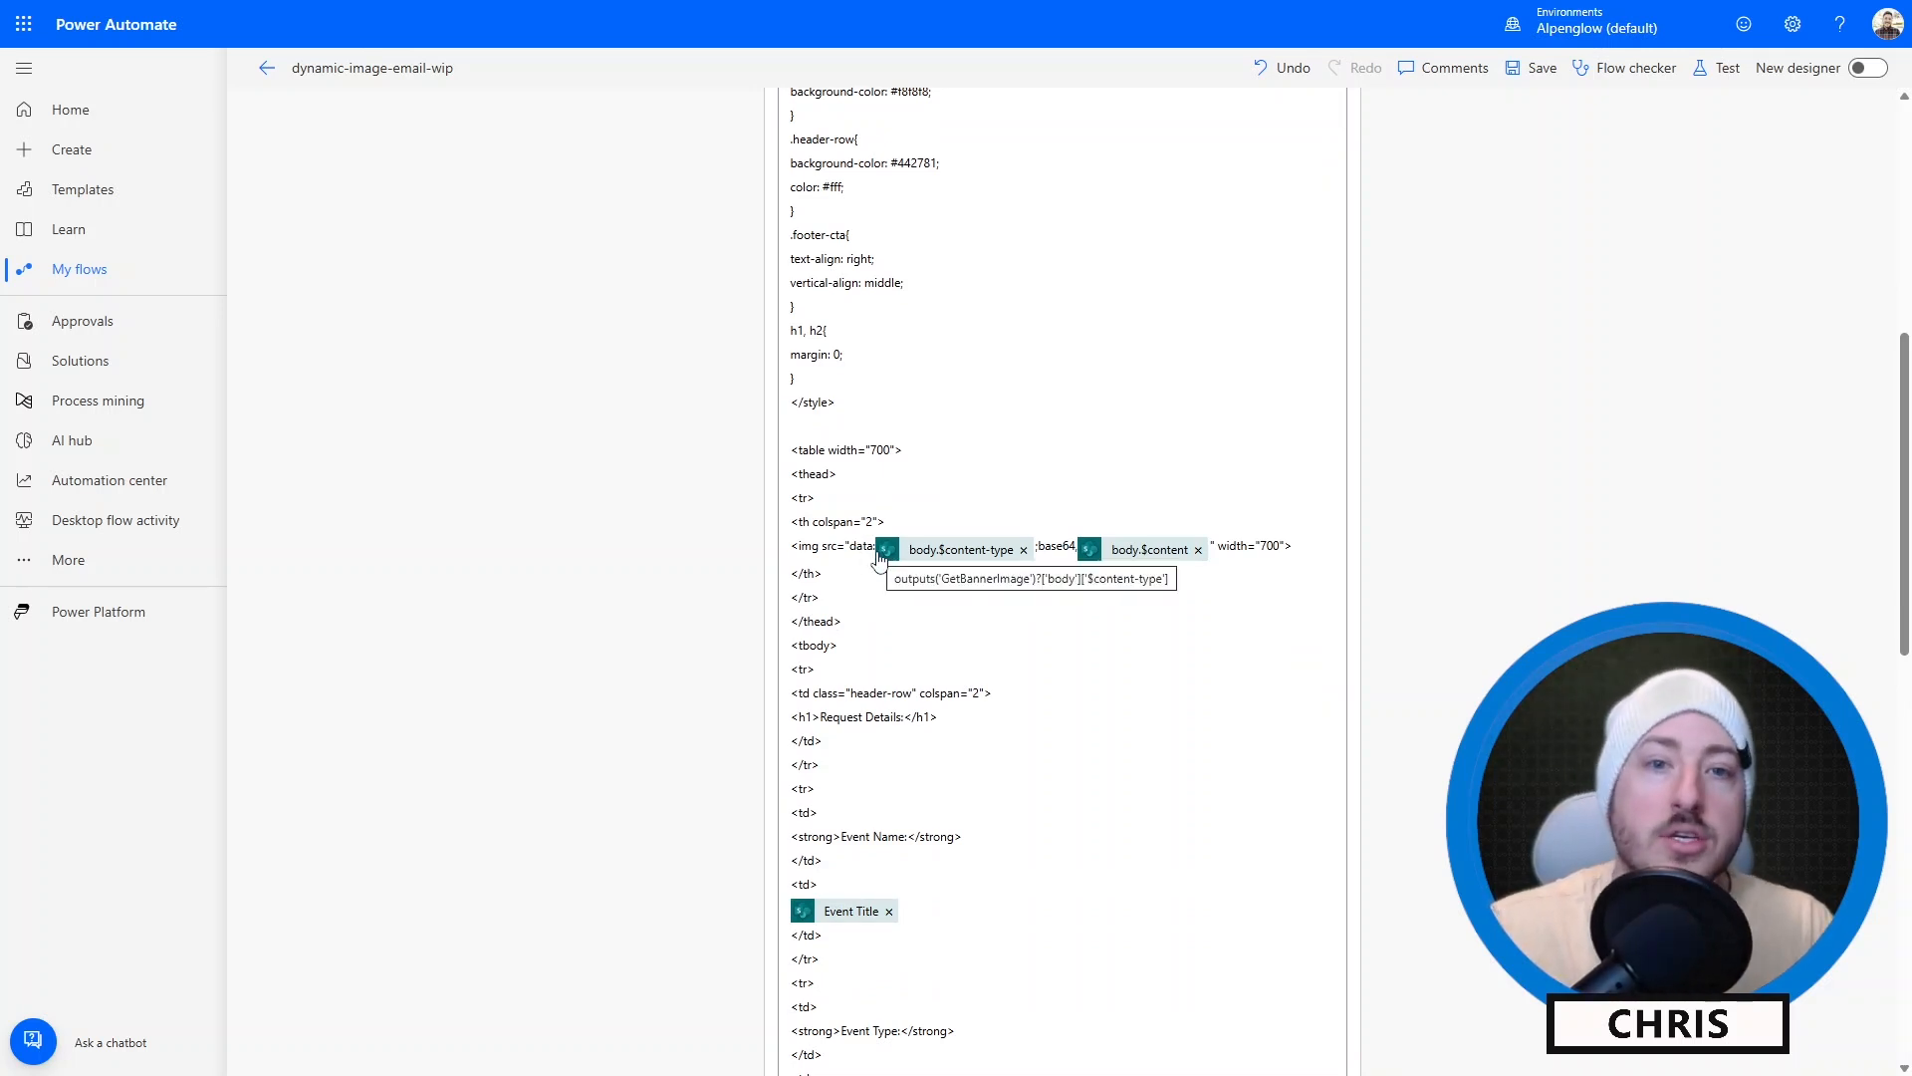
pyautogui.scroll(7, 886, 558)
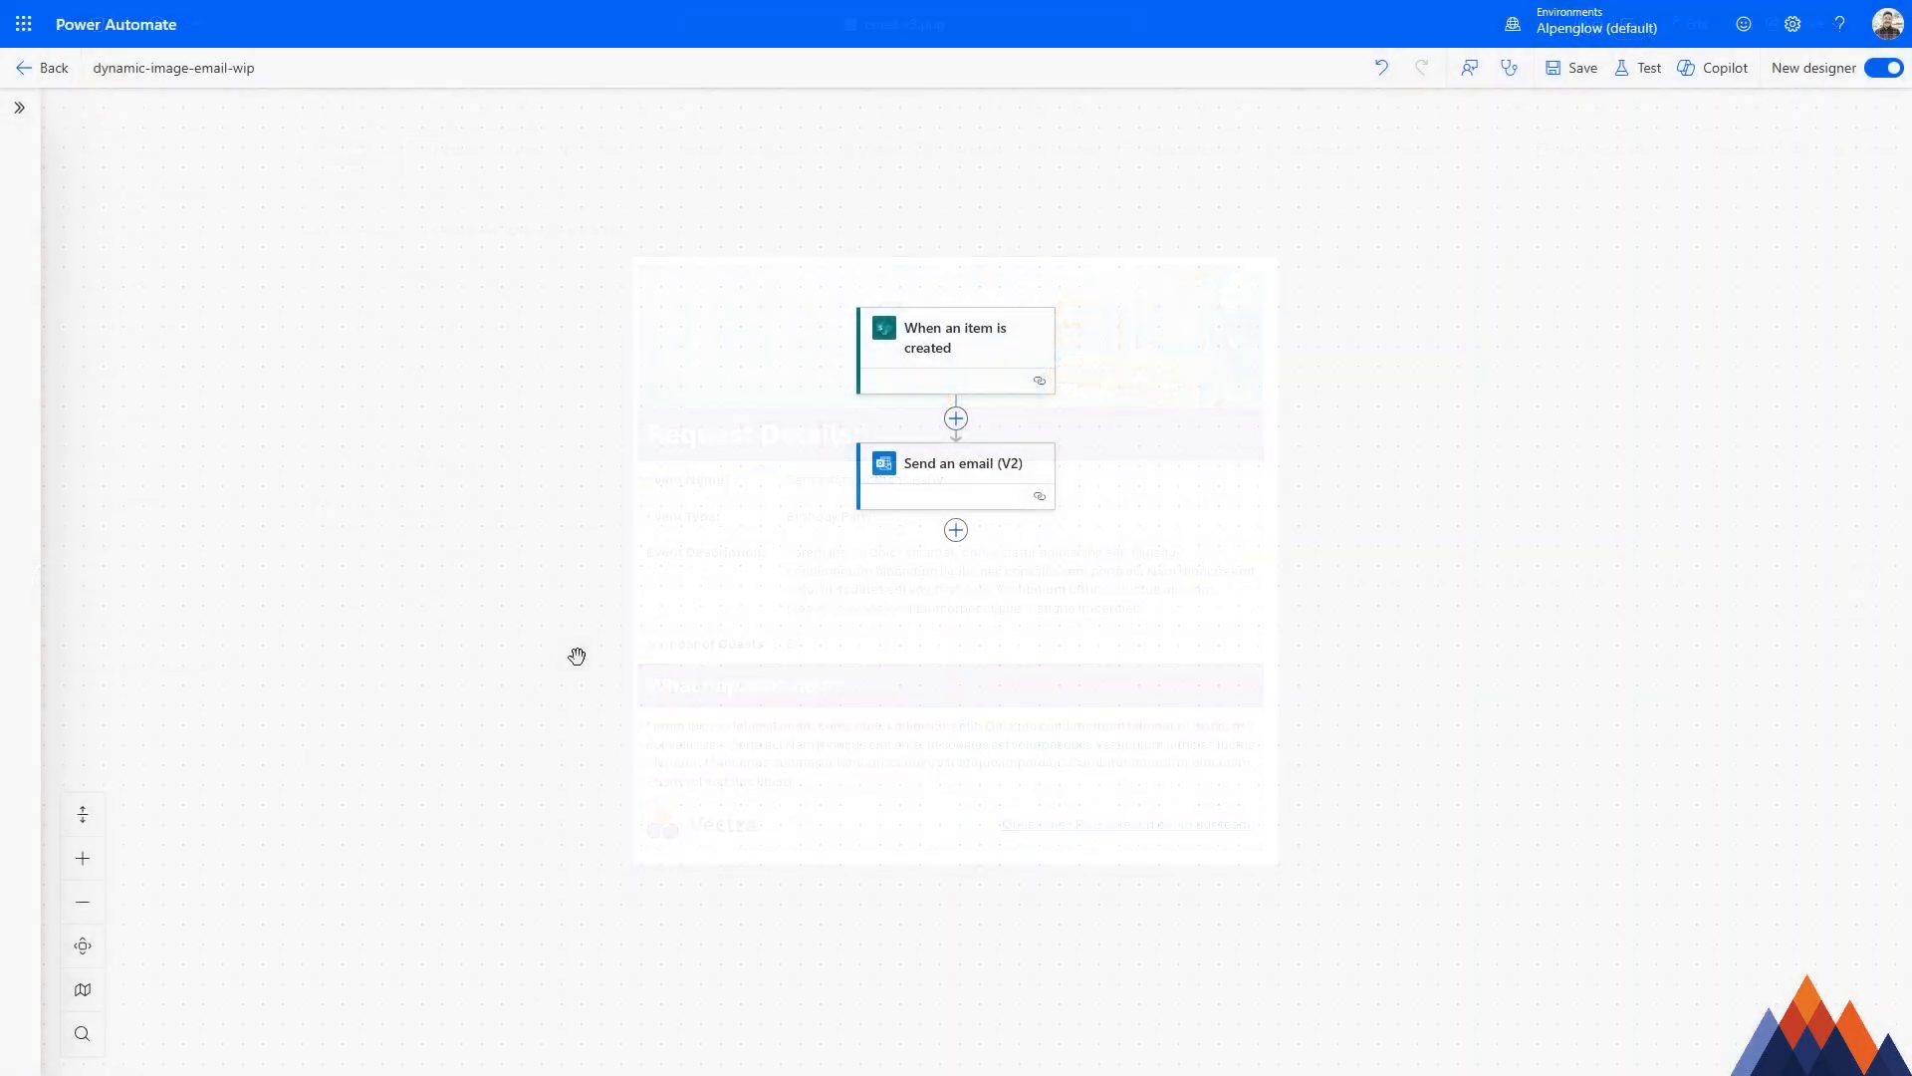
# Examine the HTML body of the Send an email action, checking the image URLs used for the footer logo and the header banner.
pyautogui.click(927, 485)
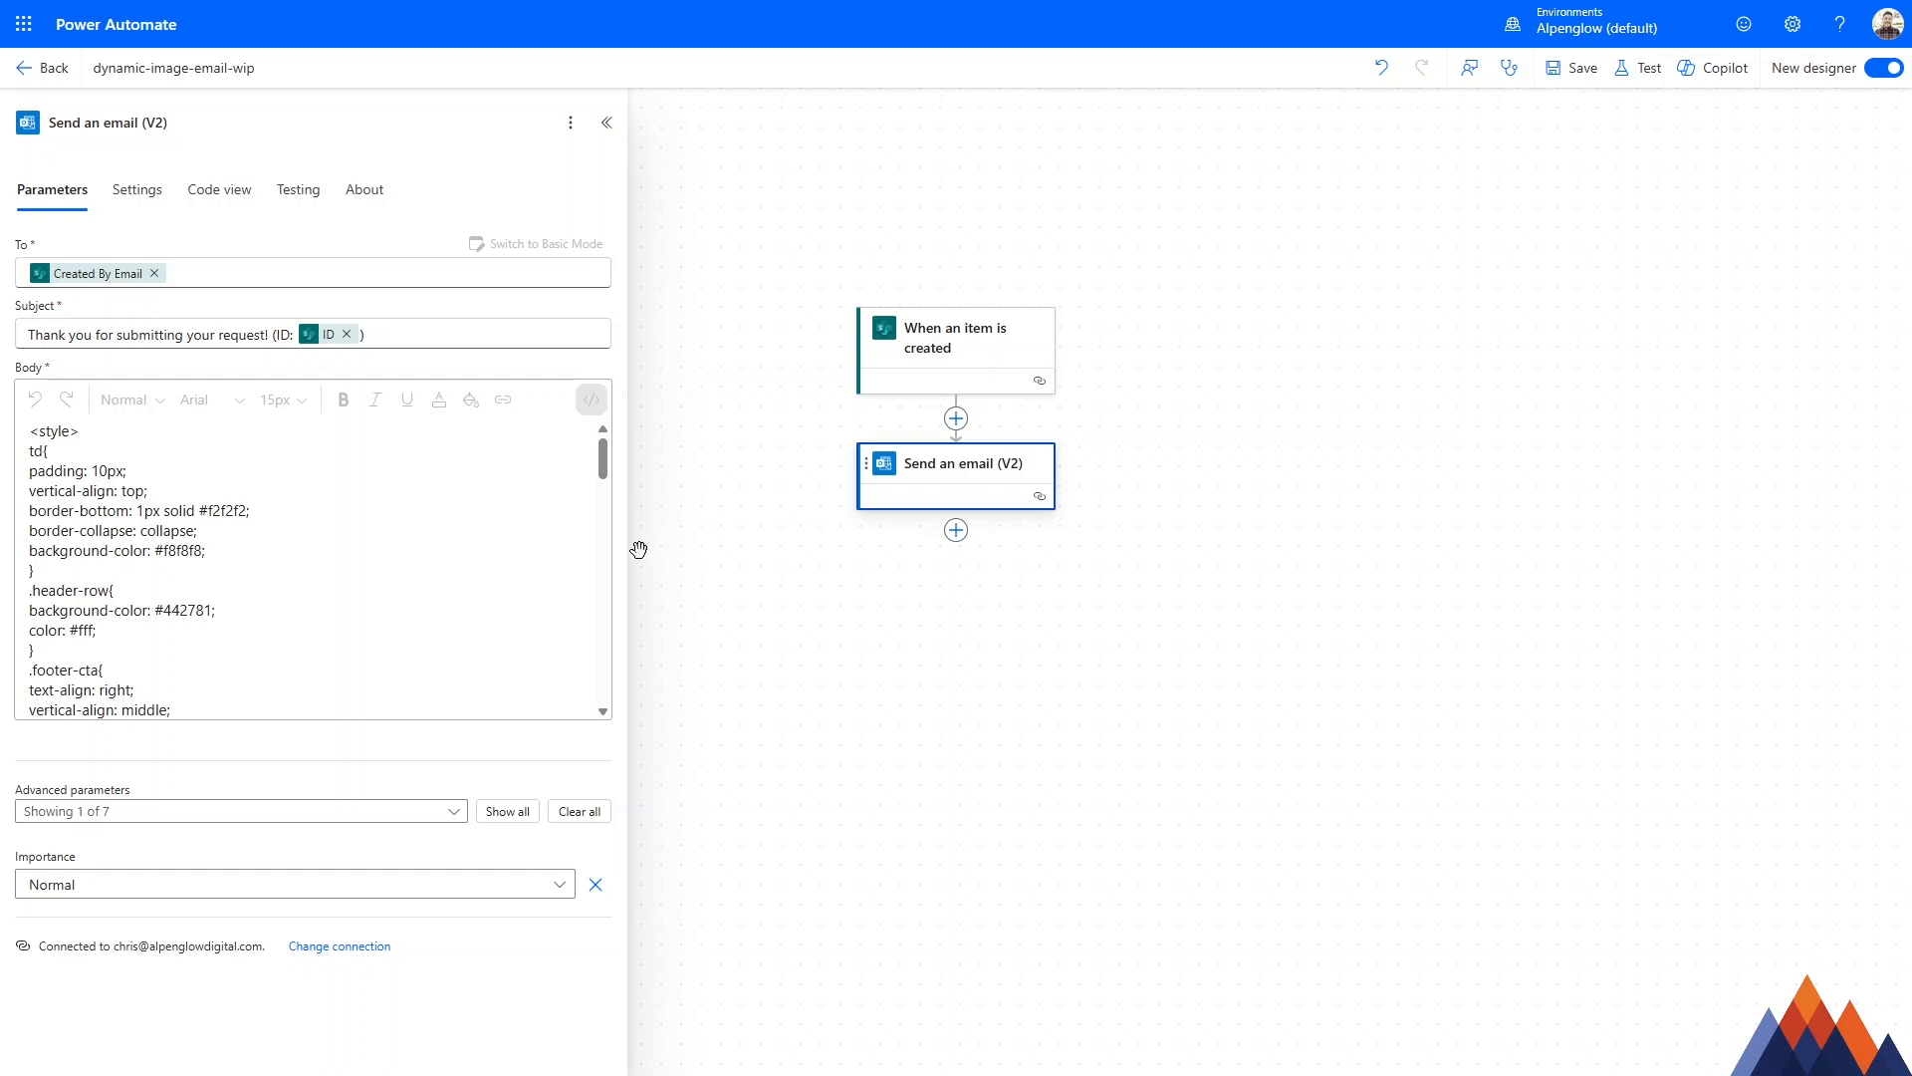
pyautogui.scroll(-10, 387, 516)
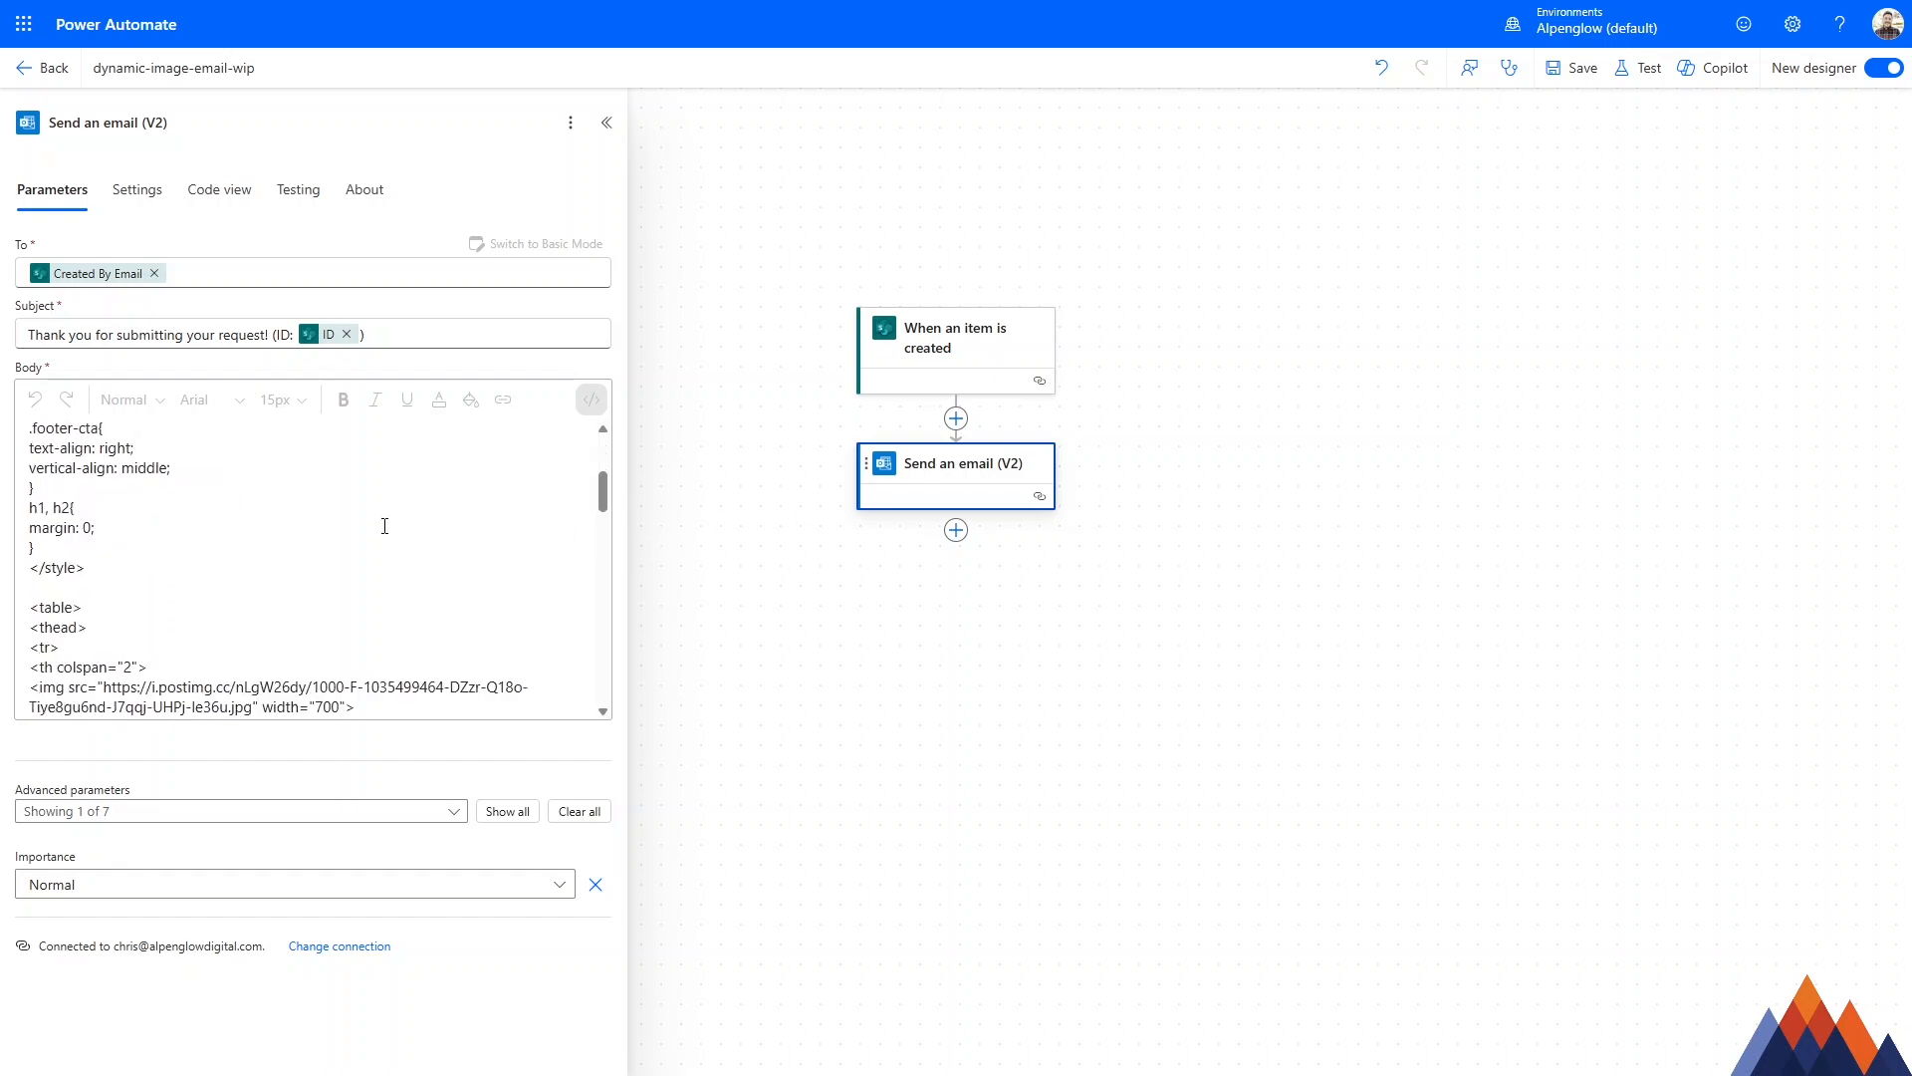
pyautogui.scroll(-10, 387, 527)
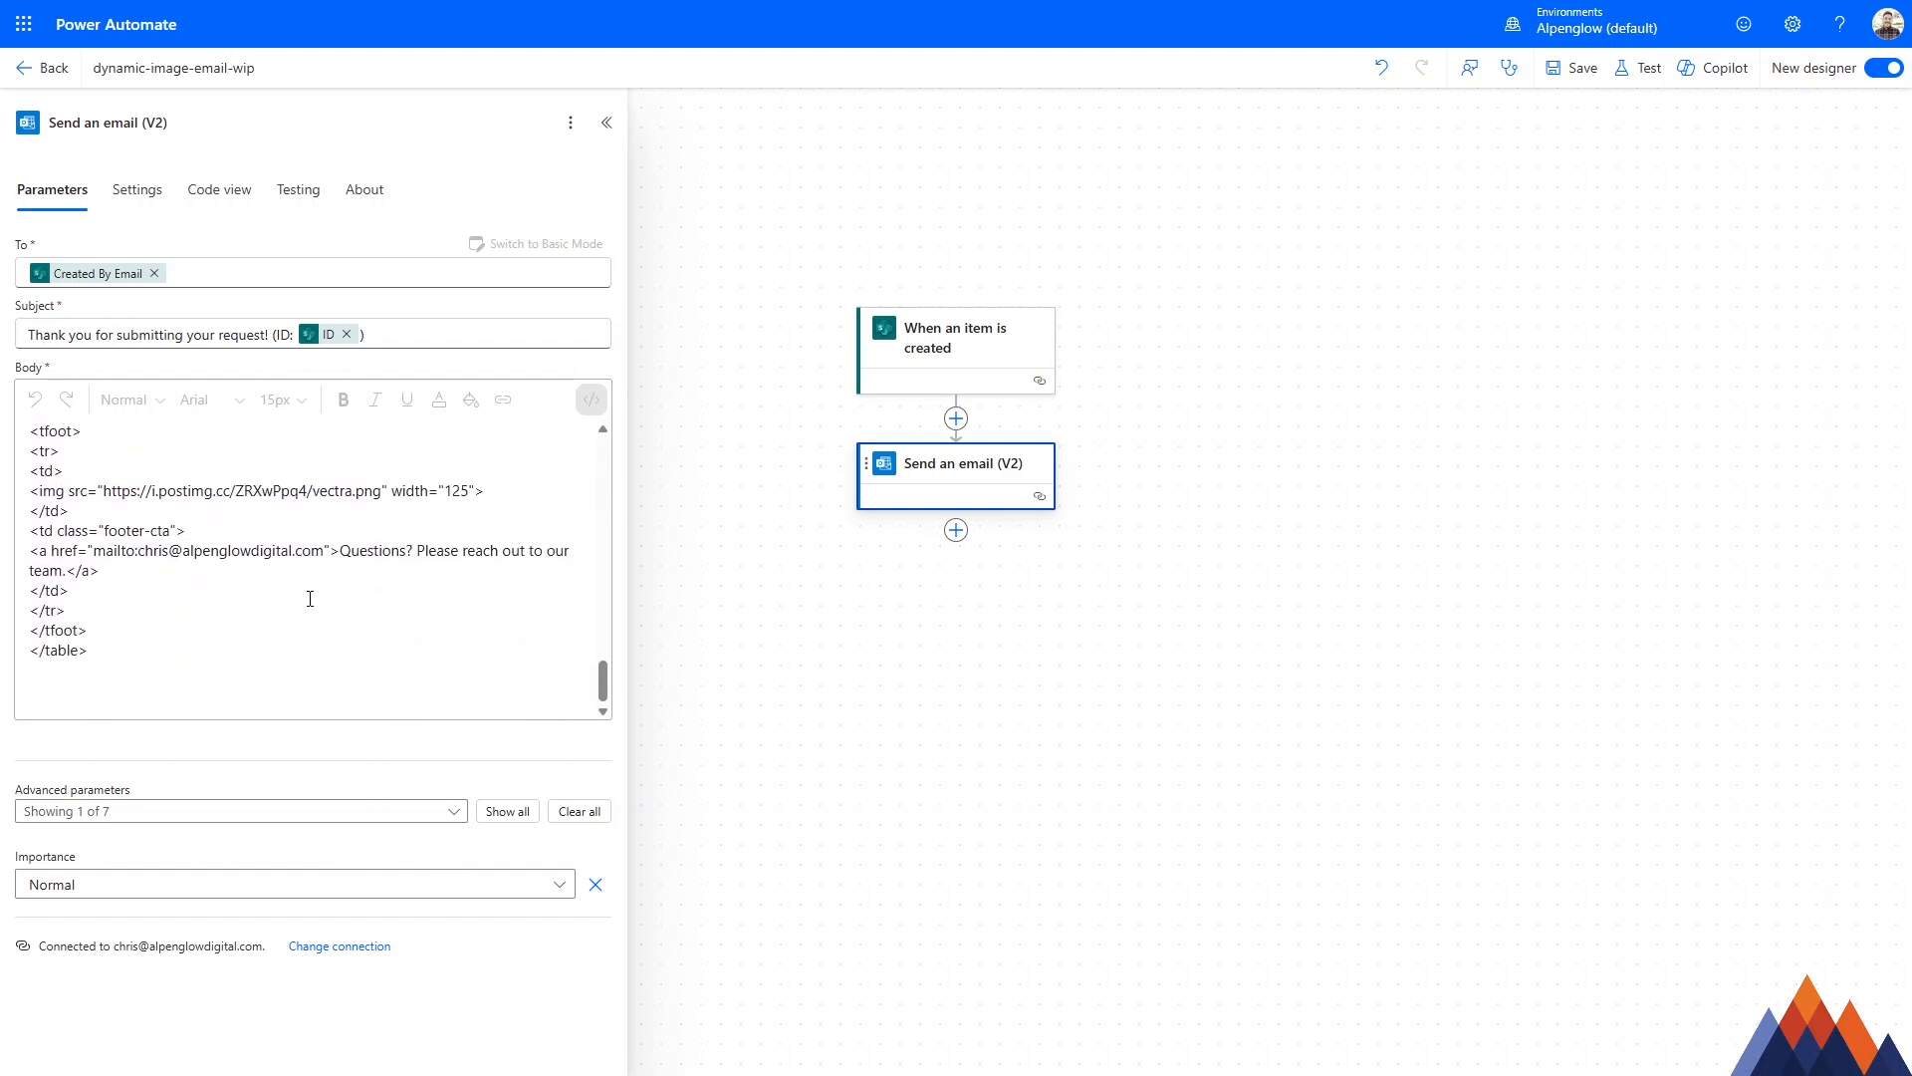
pyautogui.moveTo(102, 491); pyautogui.dragTo(380, 495)
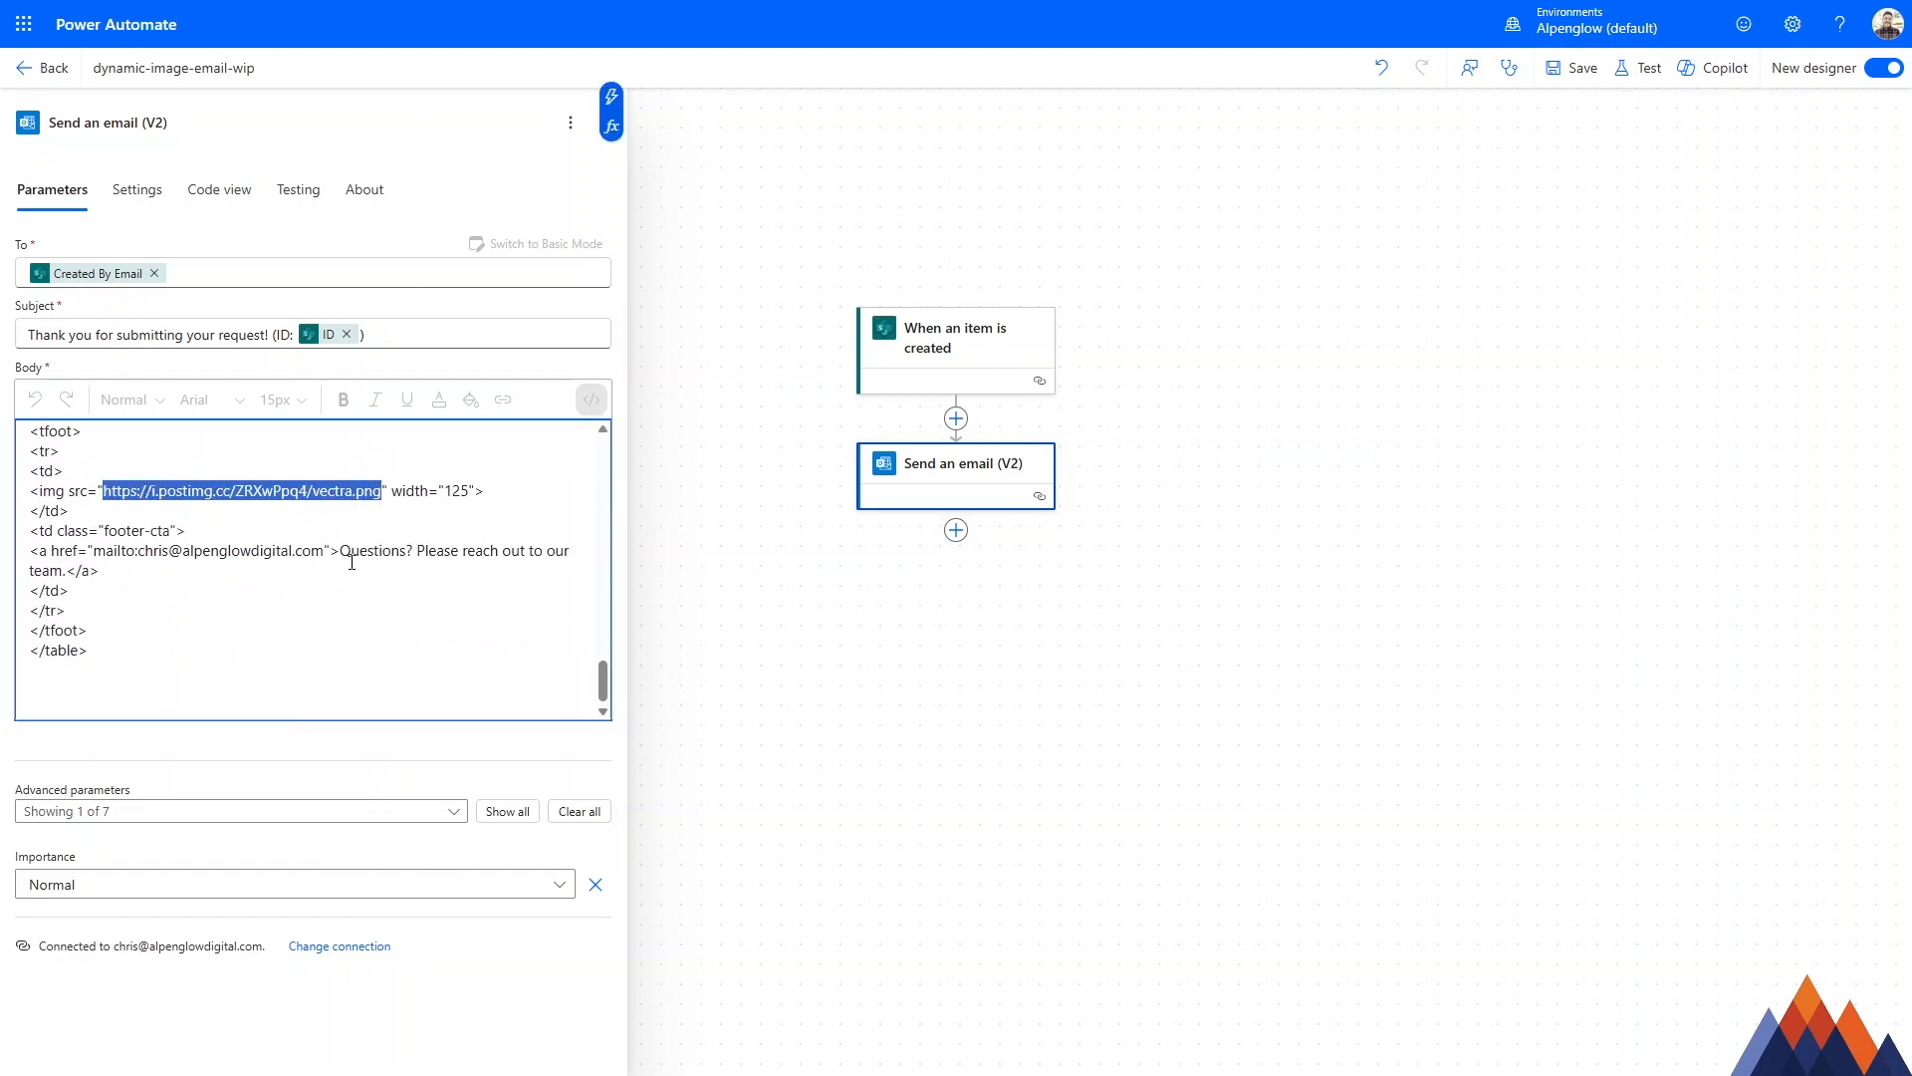
pyautogui.scroll(1, 606, 622)
pyautogui.scroll(15, 308, 491)
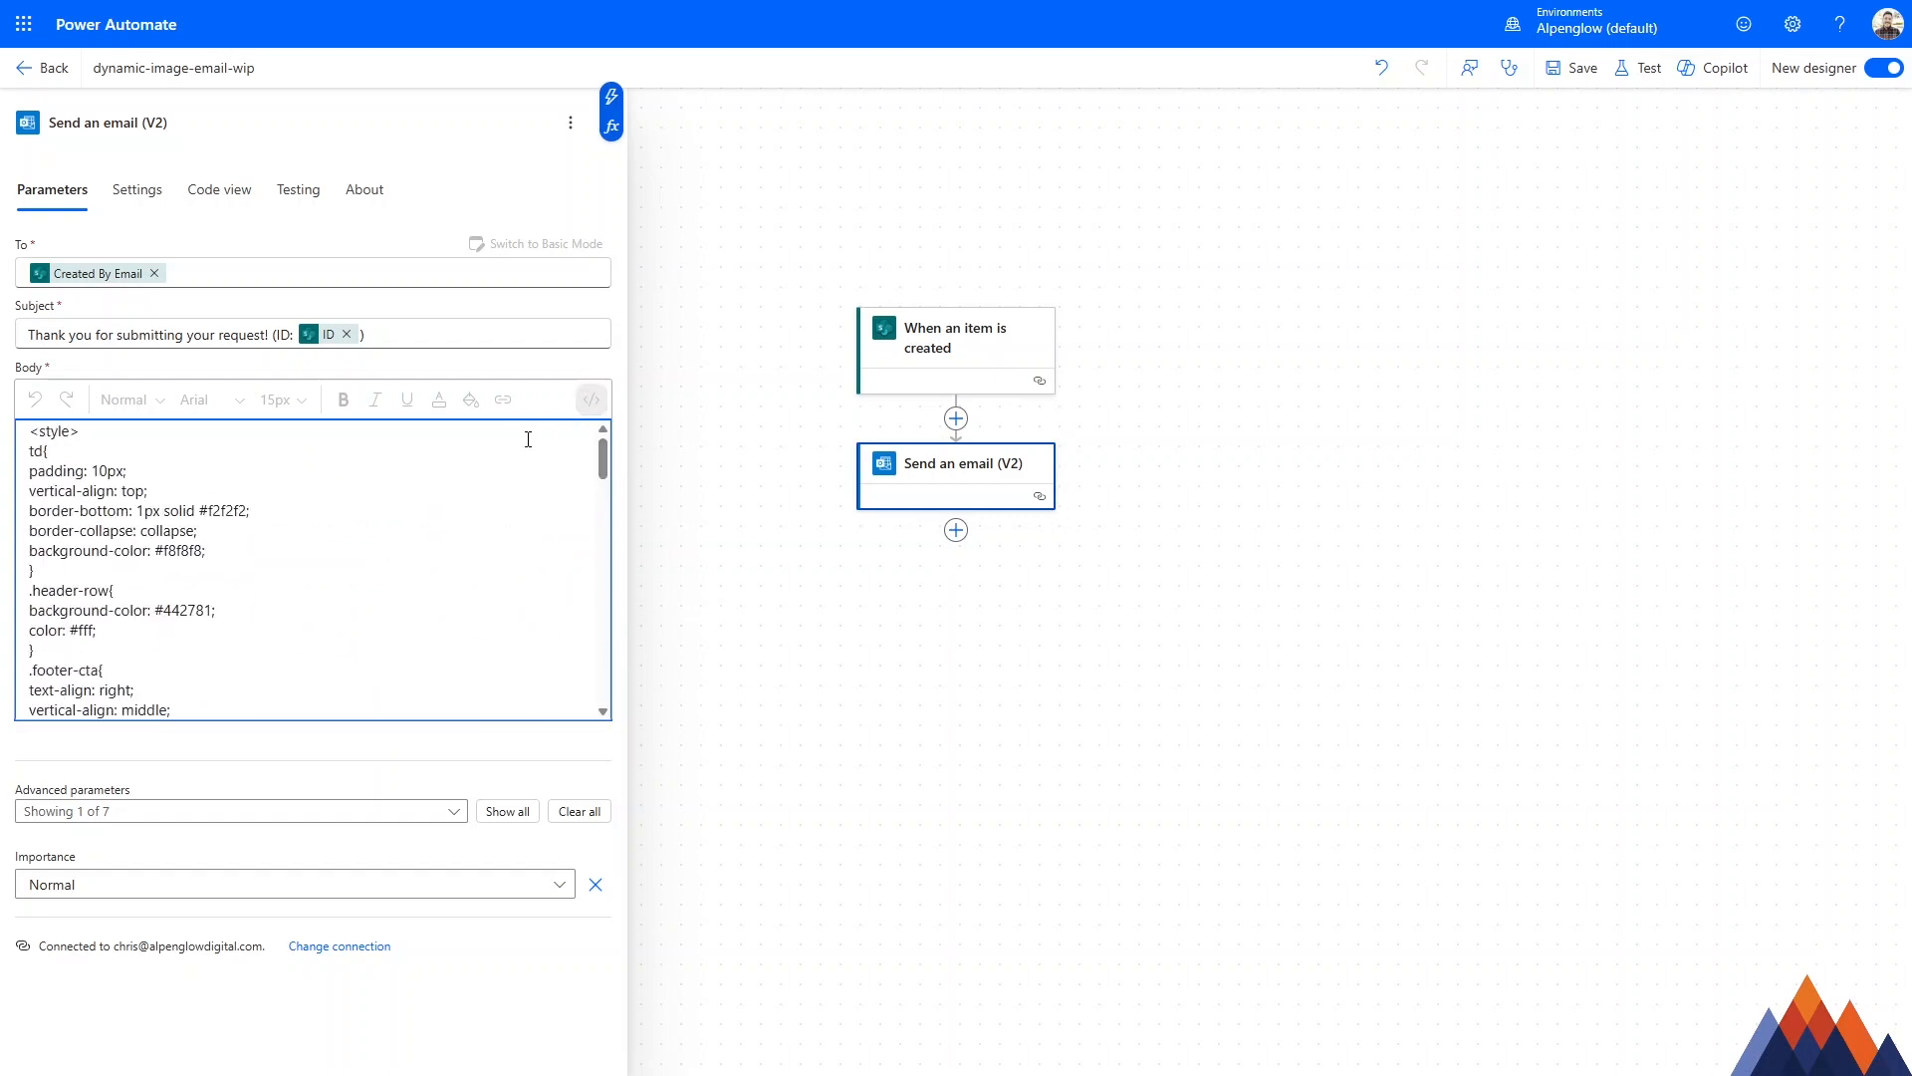
pyautogui.scroll(-5, 308, 495)
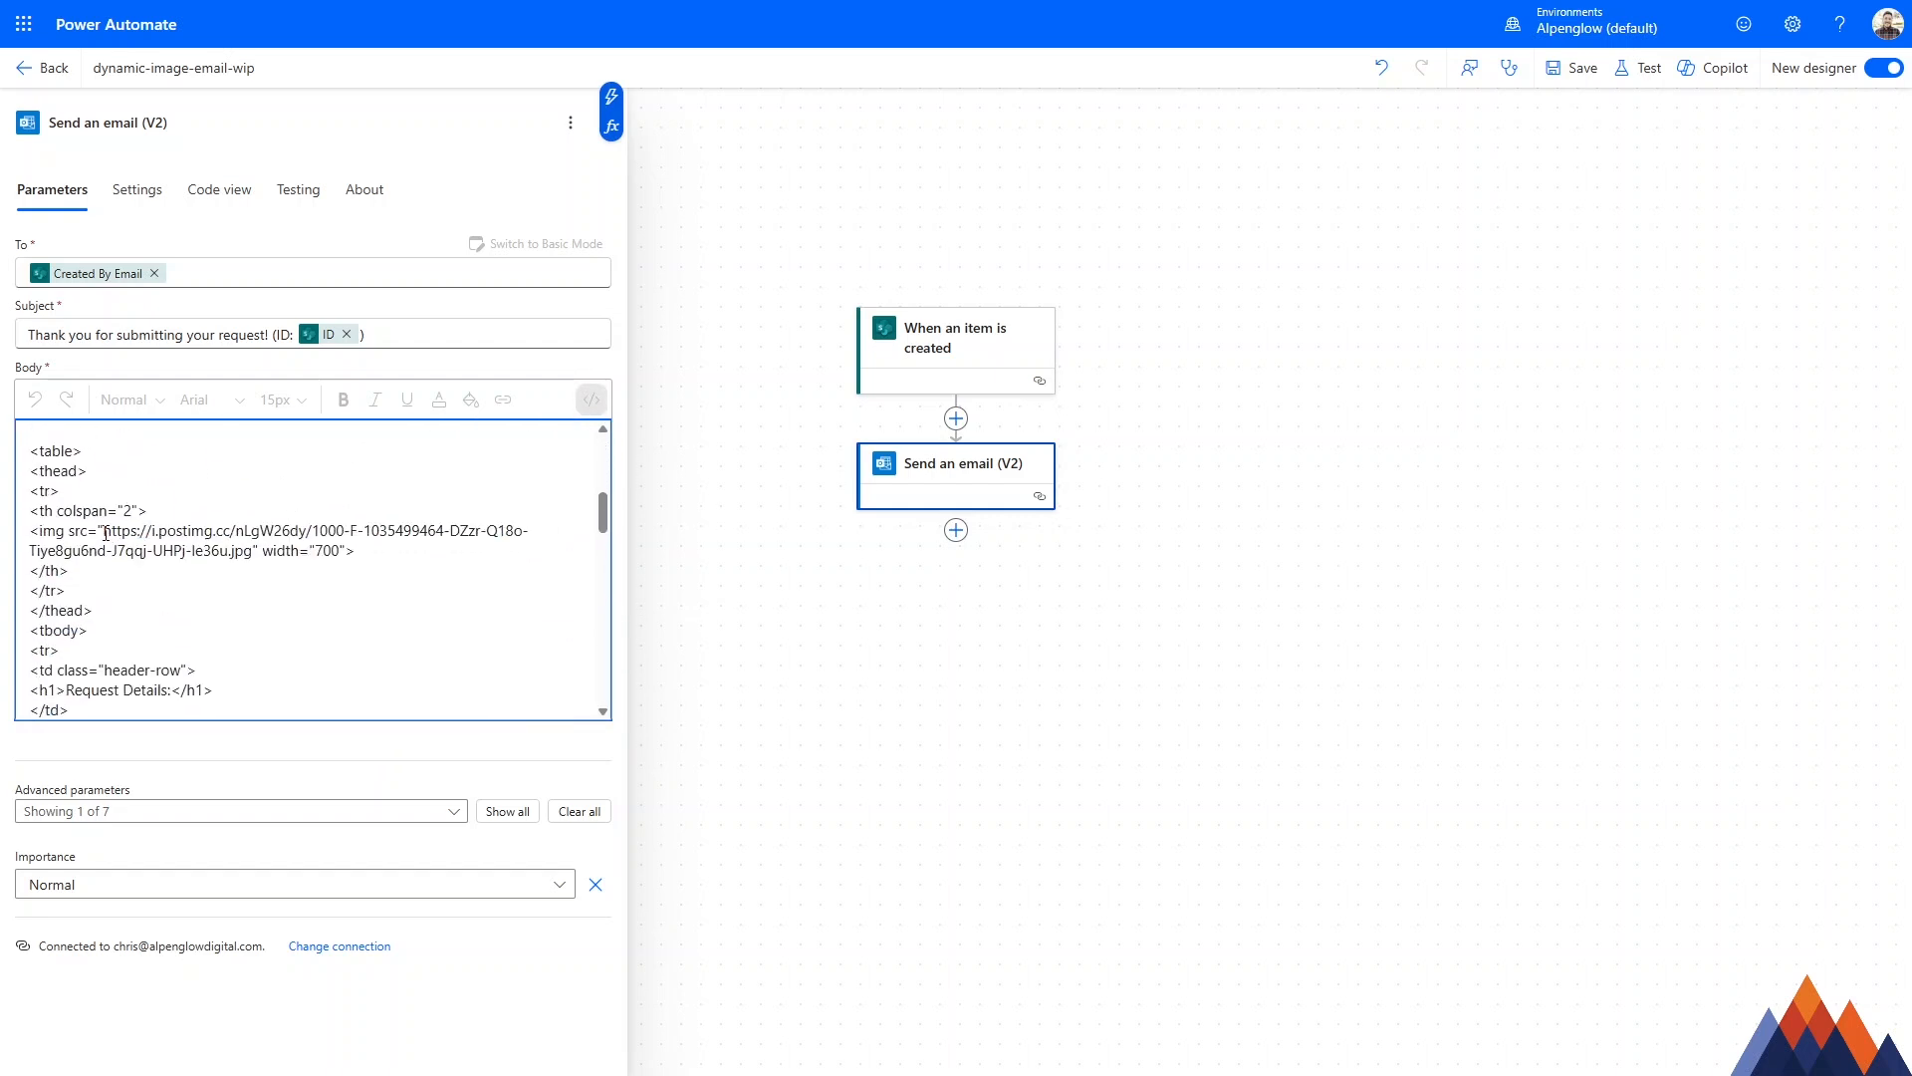
pyautogui.moveTo(105, 533); pyautogui.dragTo(255, 551)
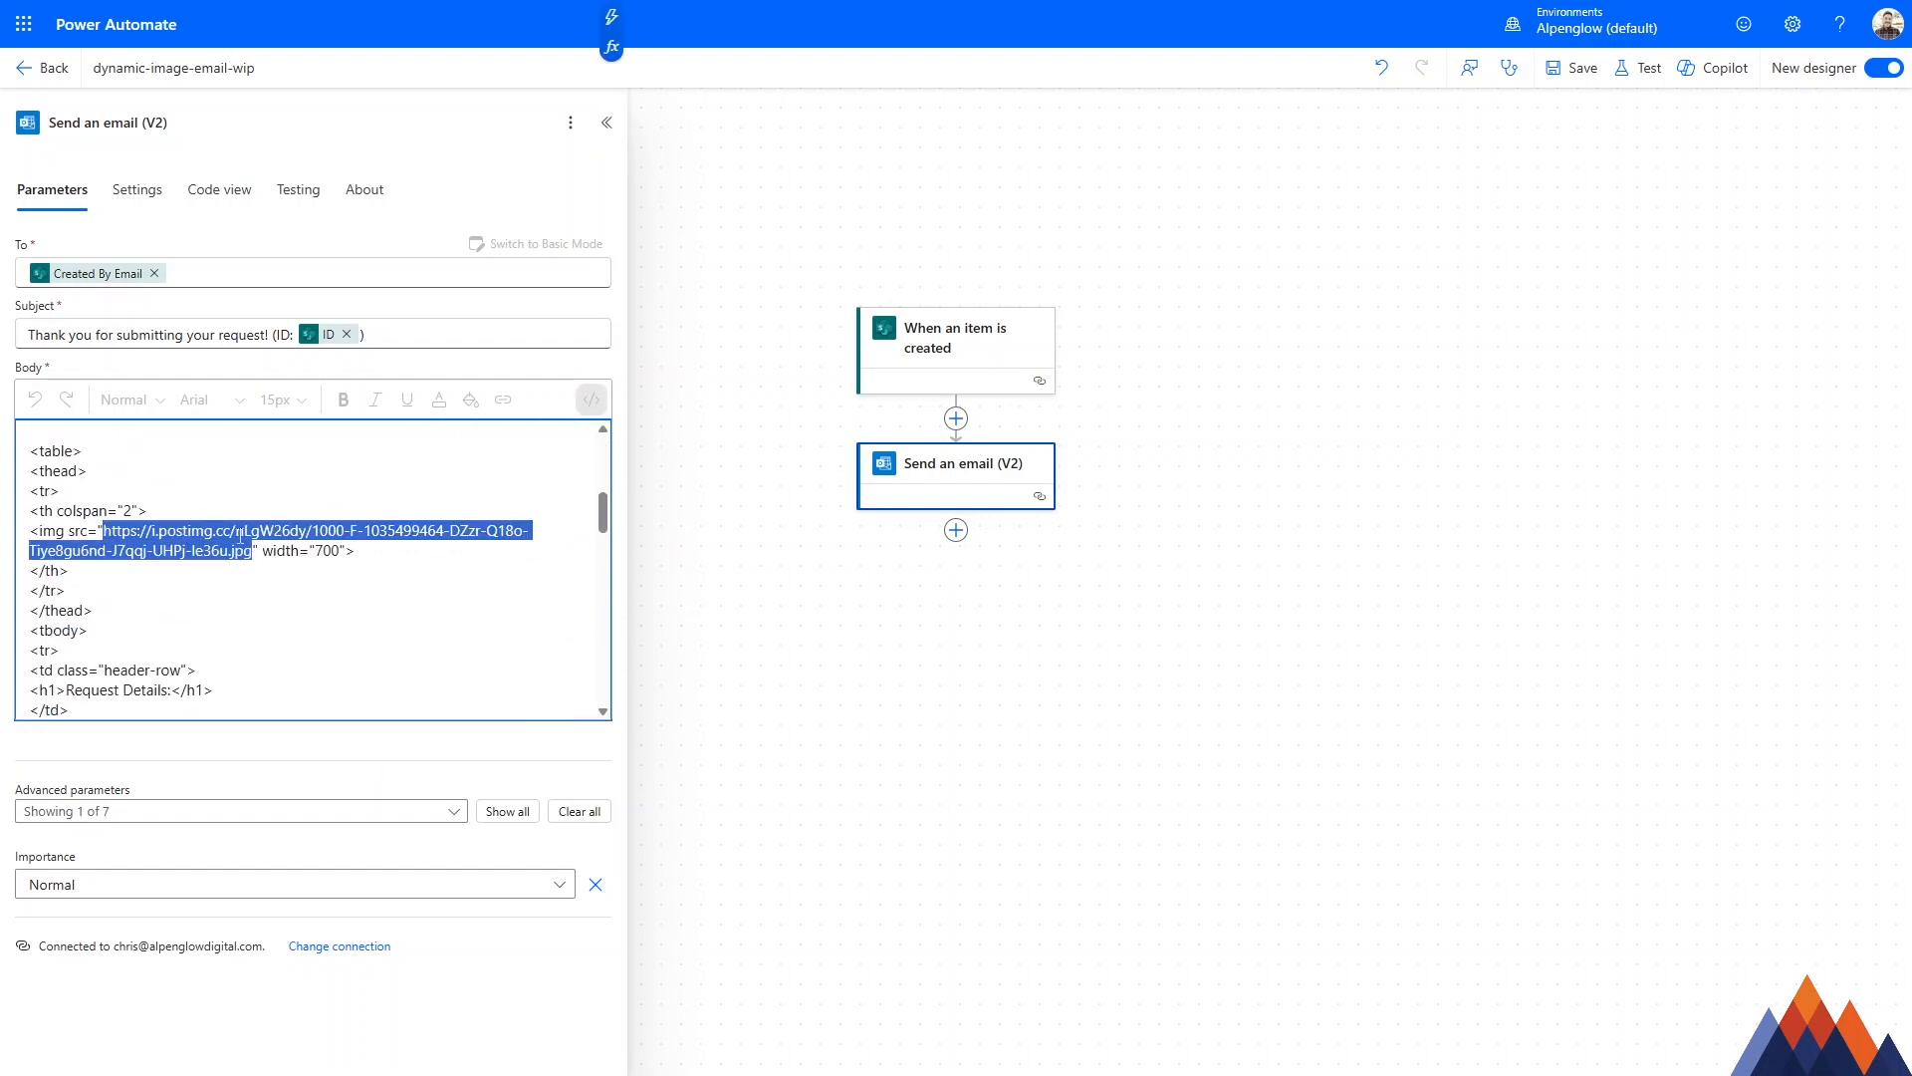
pyautogui.click(241, 533)
pyautogui.click(370, 510)
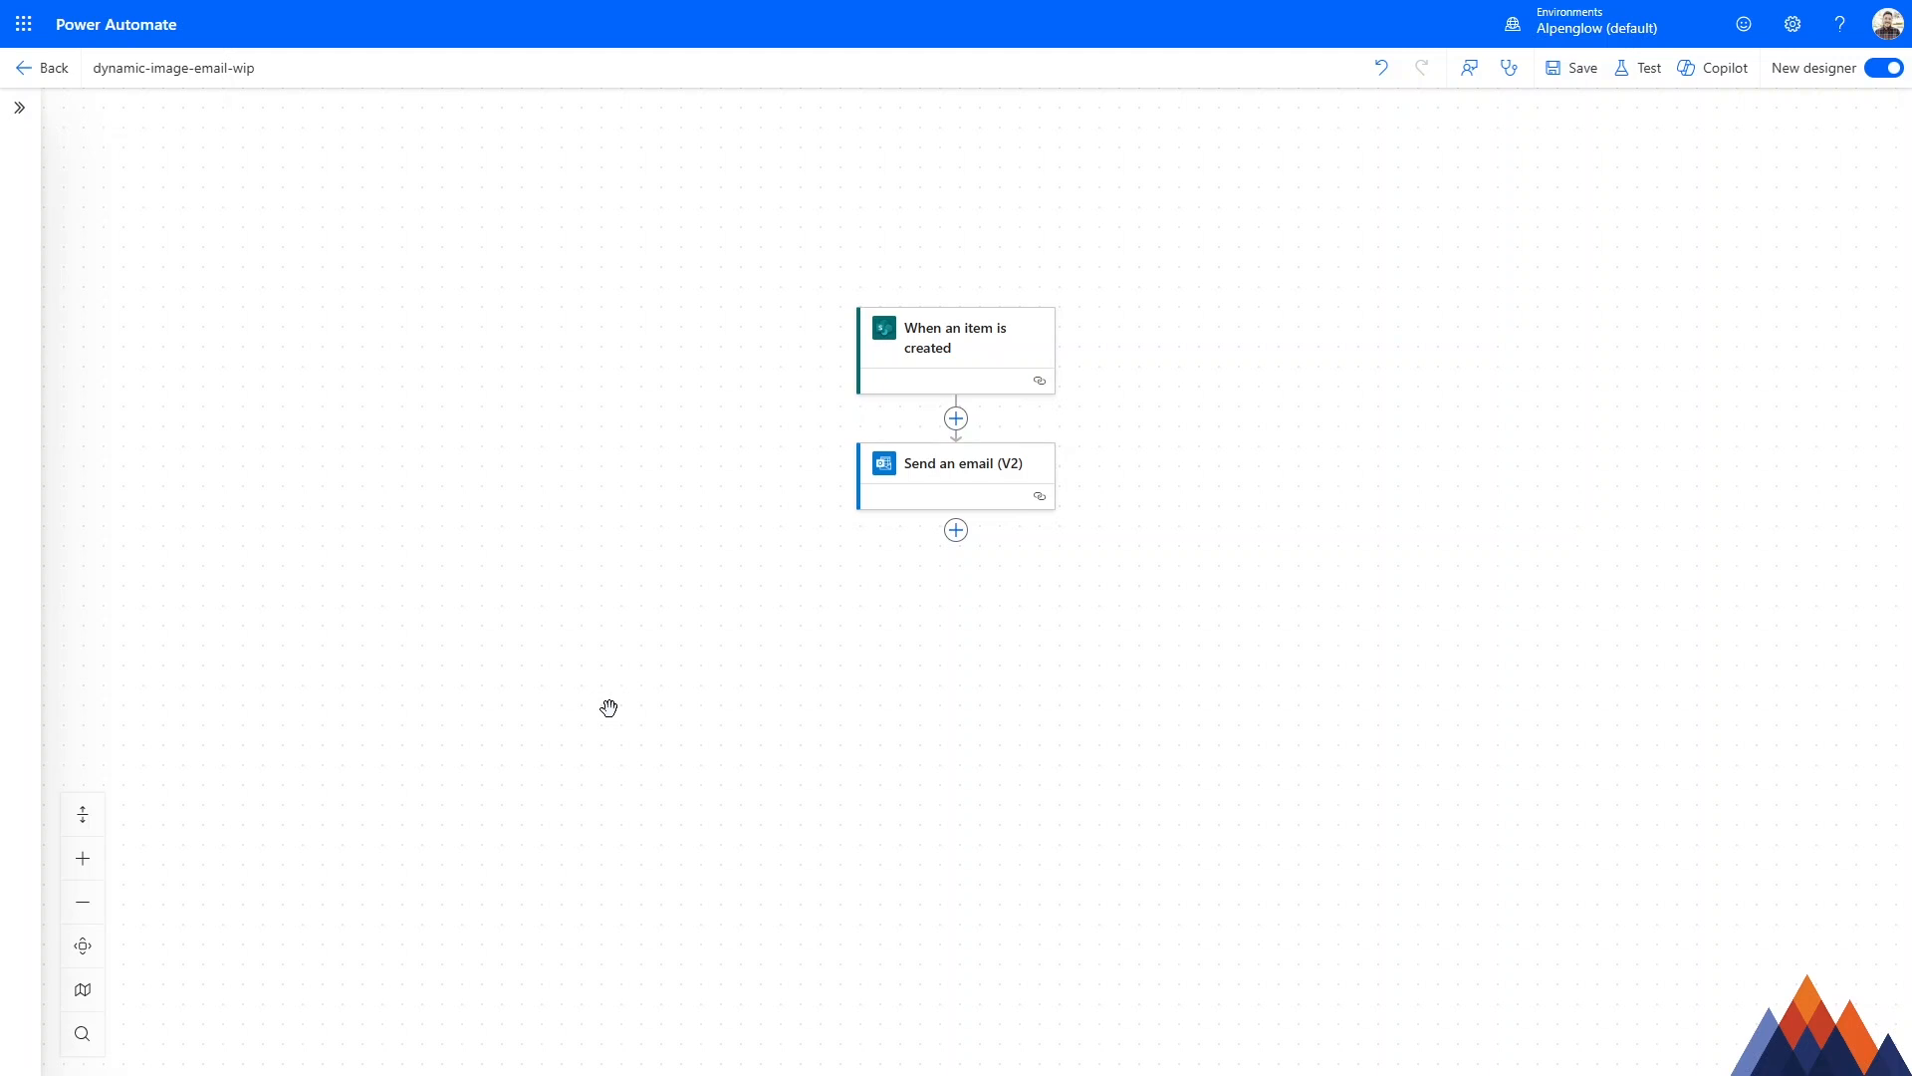
# Add the SharePoint action Get file content using path between the item-created trigger and the Send an email action.
pyautogui.click(956, 419)
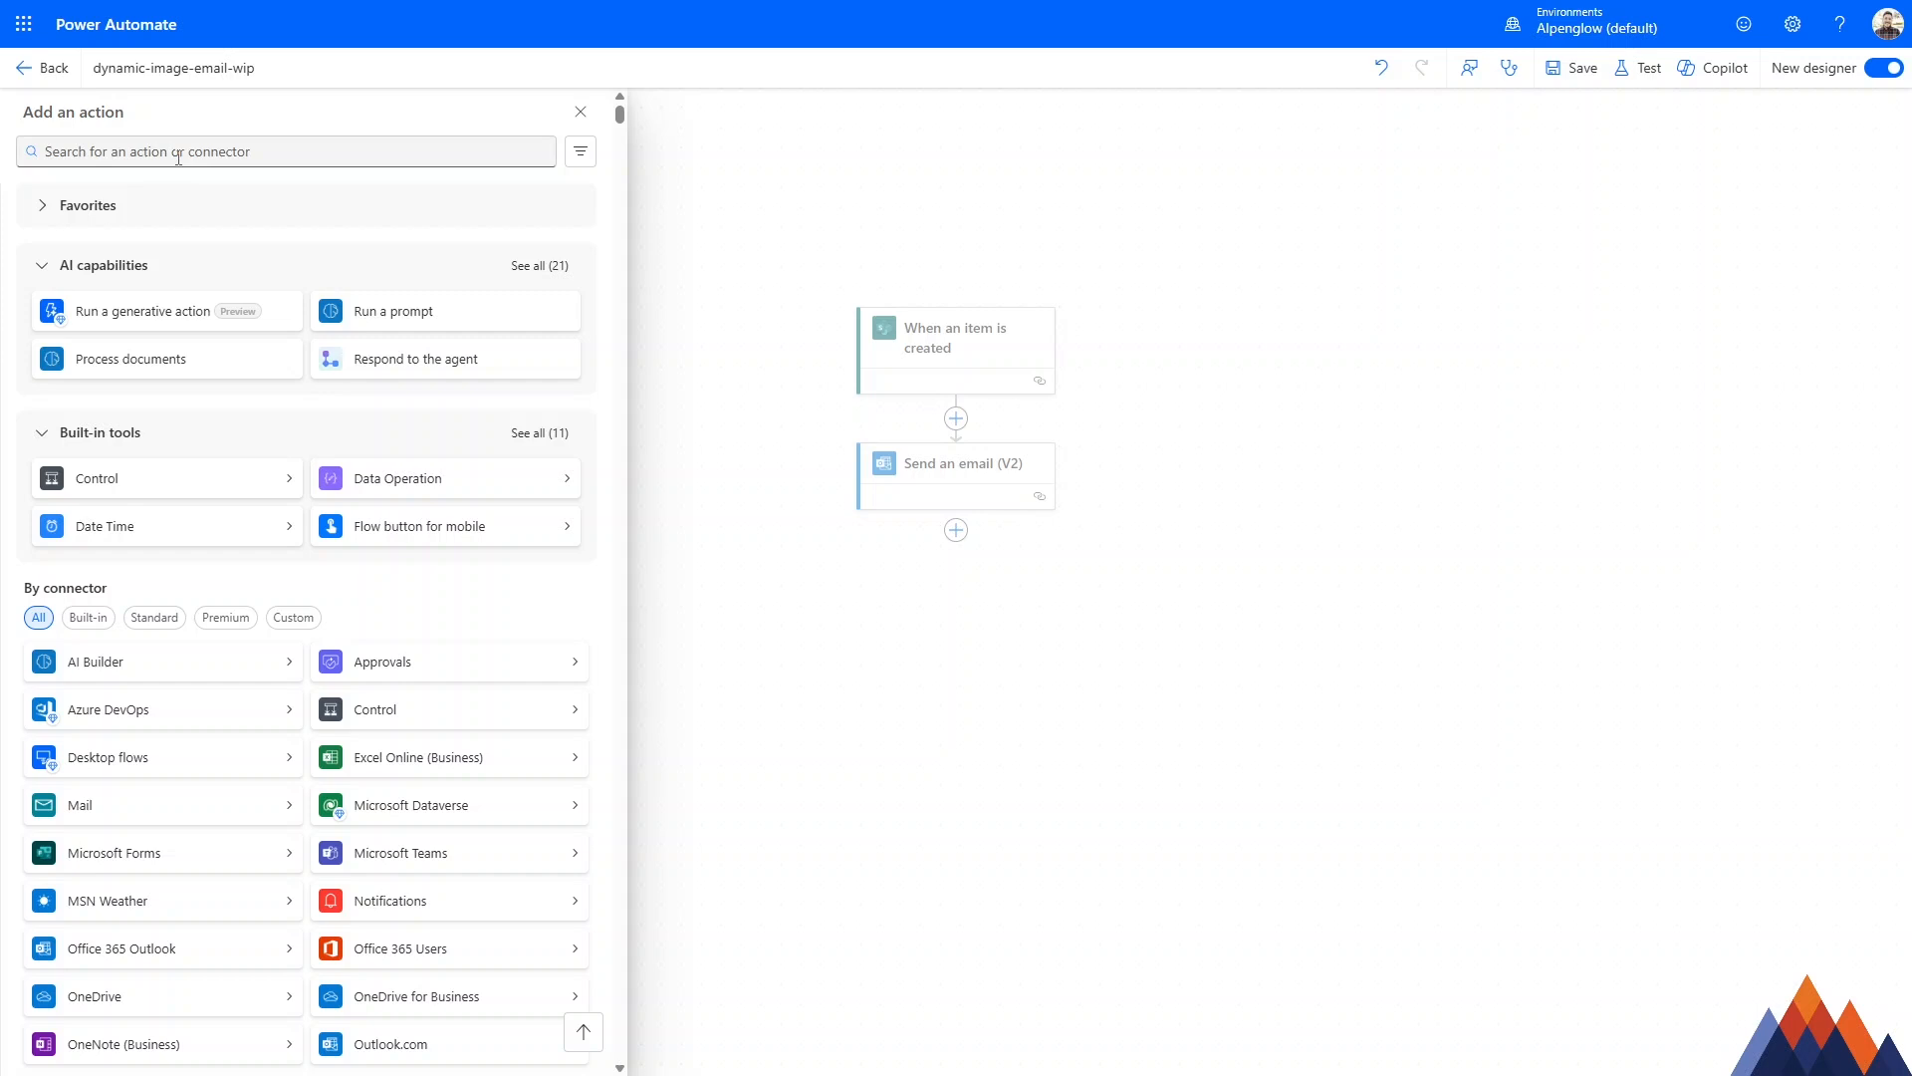
pyautogui.click(179, 155)
pyautogui.write('get file')
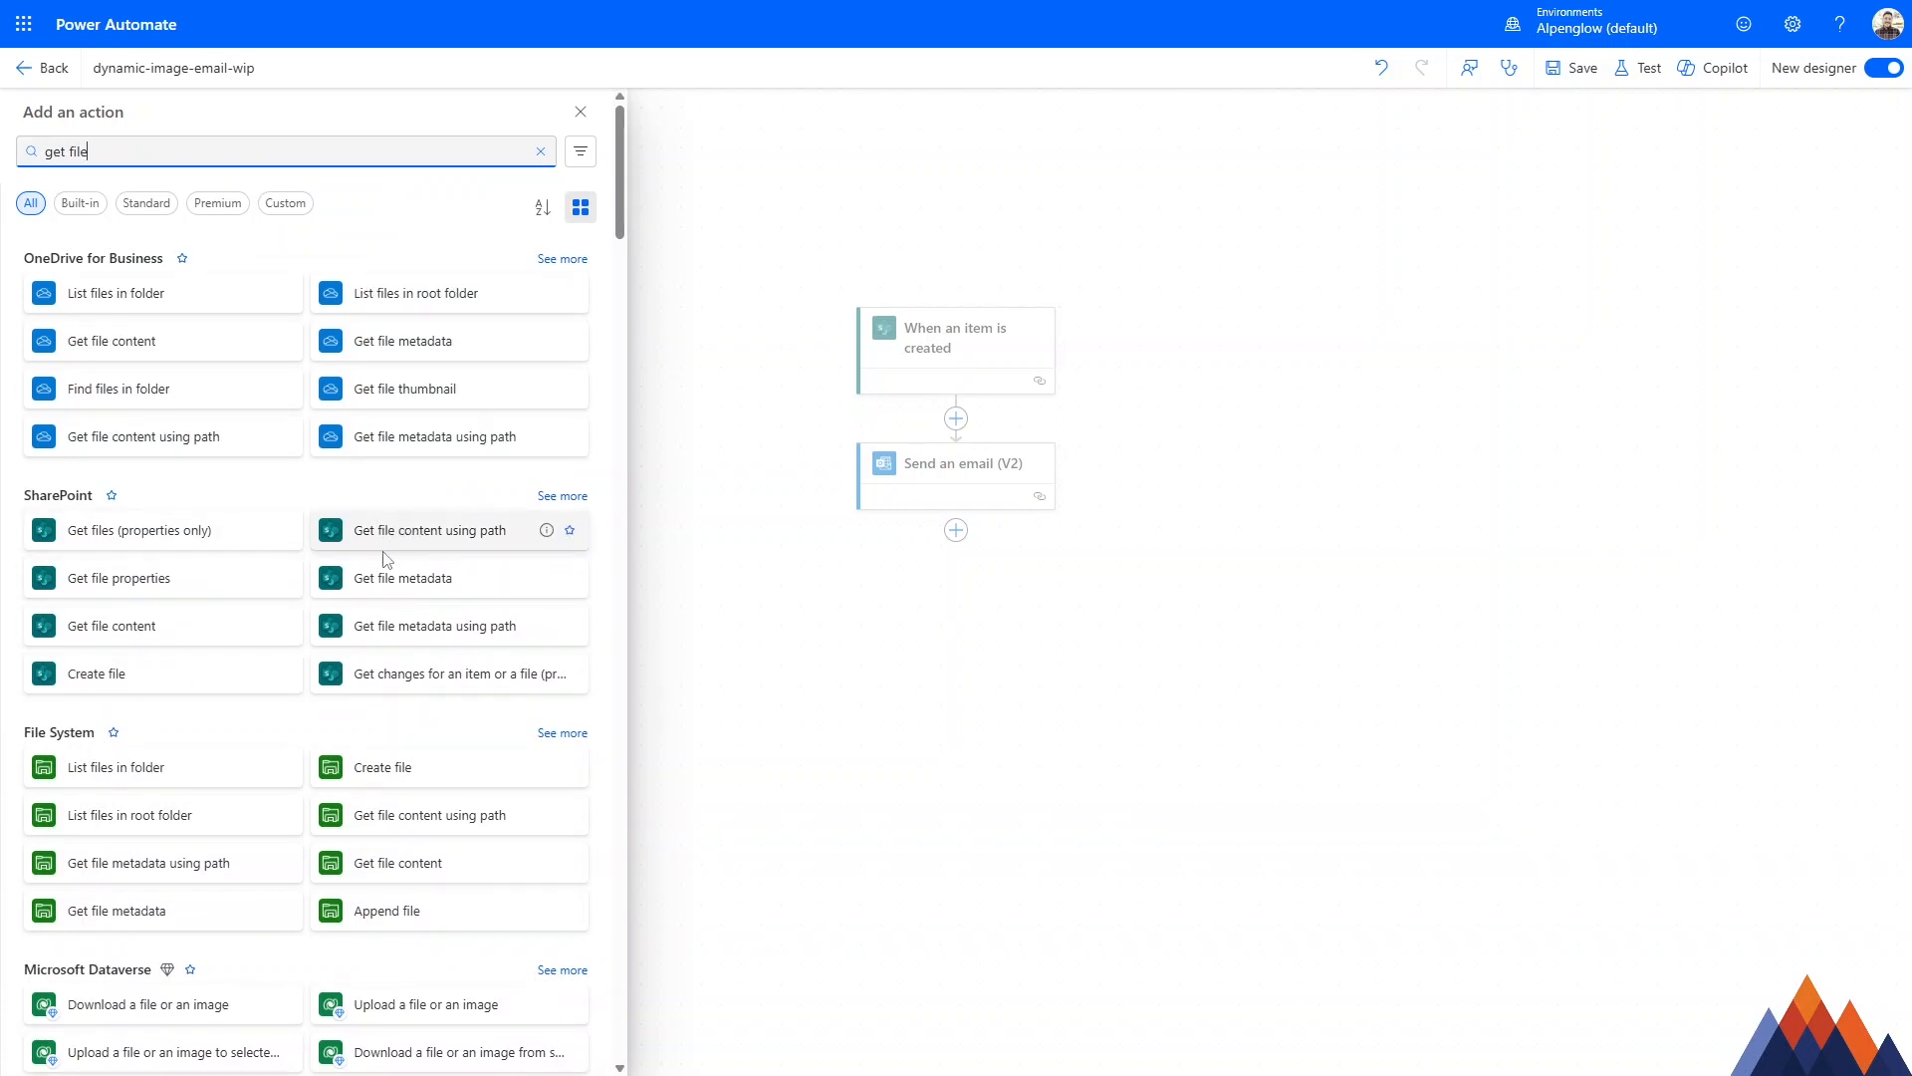
pyautogui.click(461, 532)
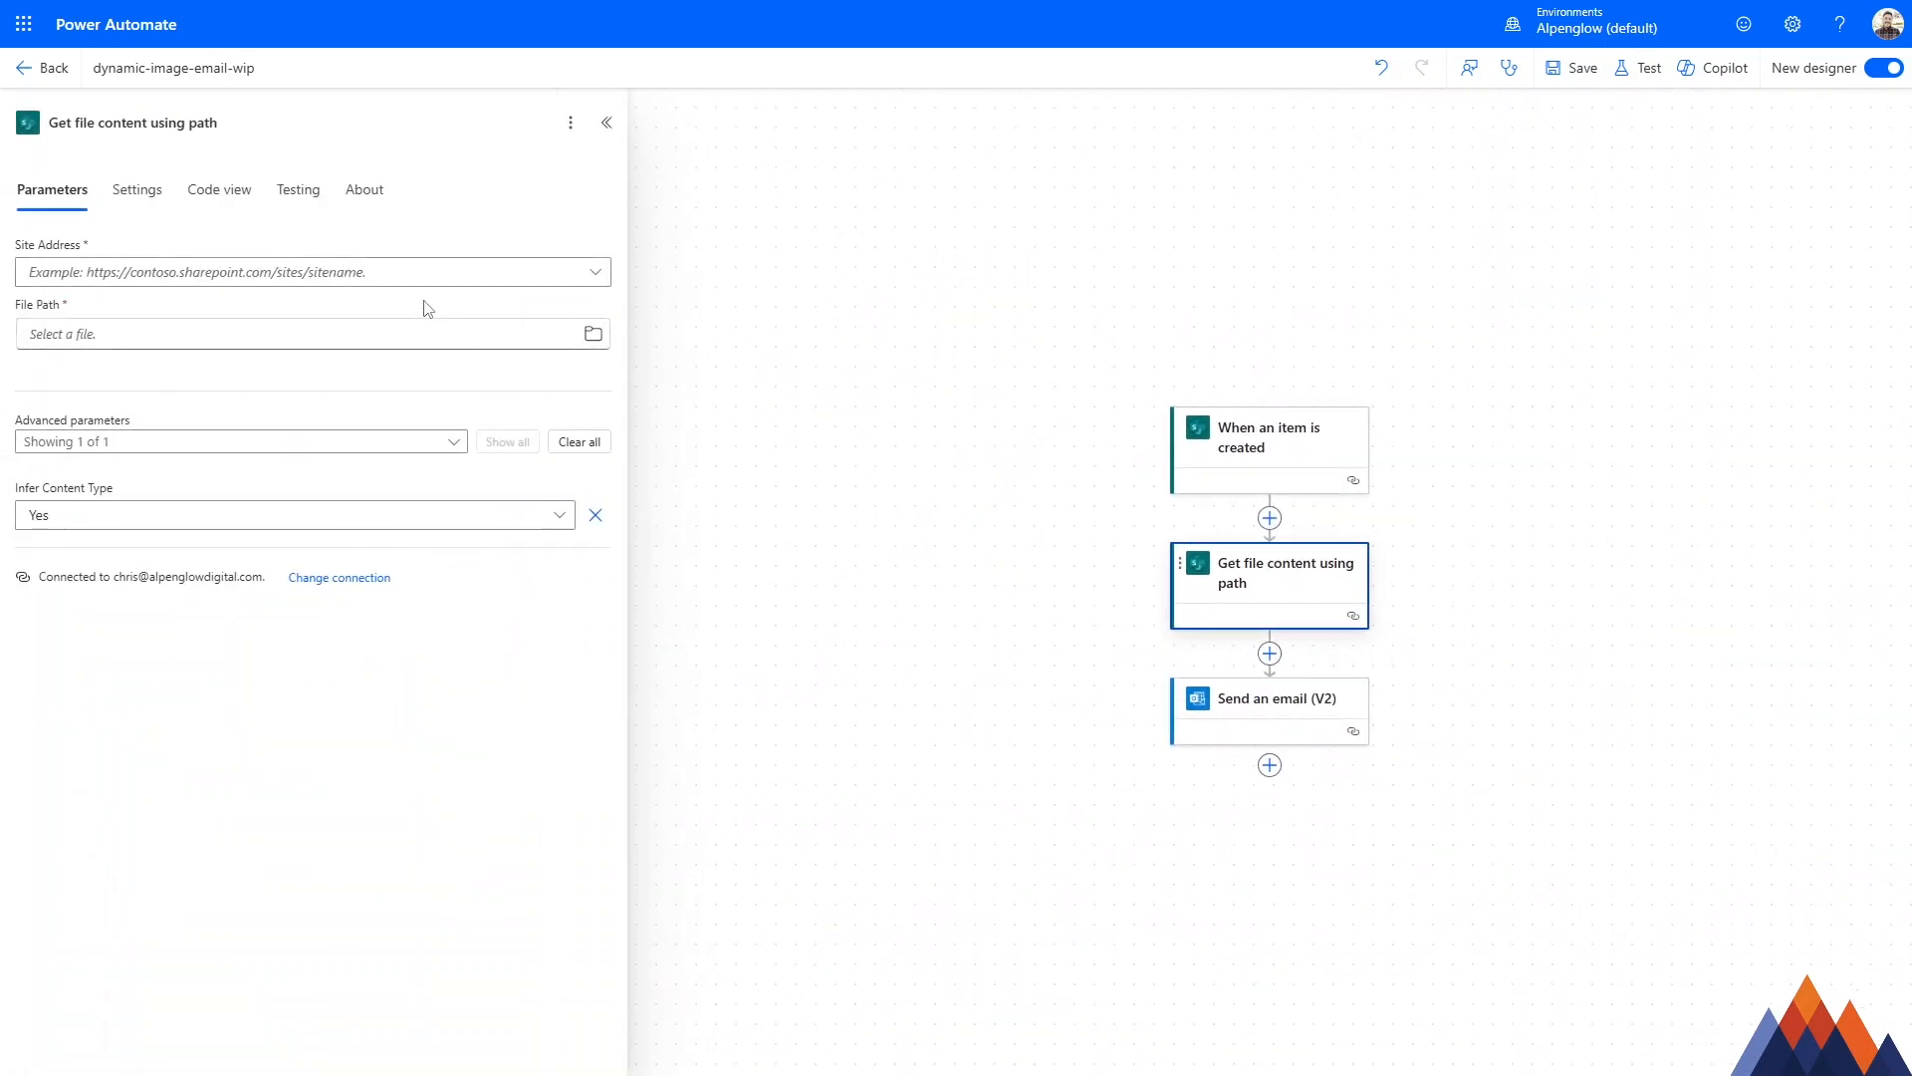
# Point the file action to the Event Planning Assistance site and /Shared Documents/Power-Automate-Images/Placeholder.jpg, and save the flow.
pyautogui.click(472, 280)
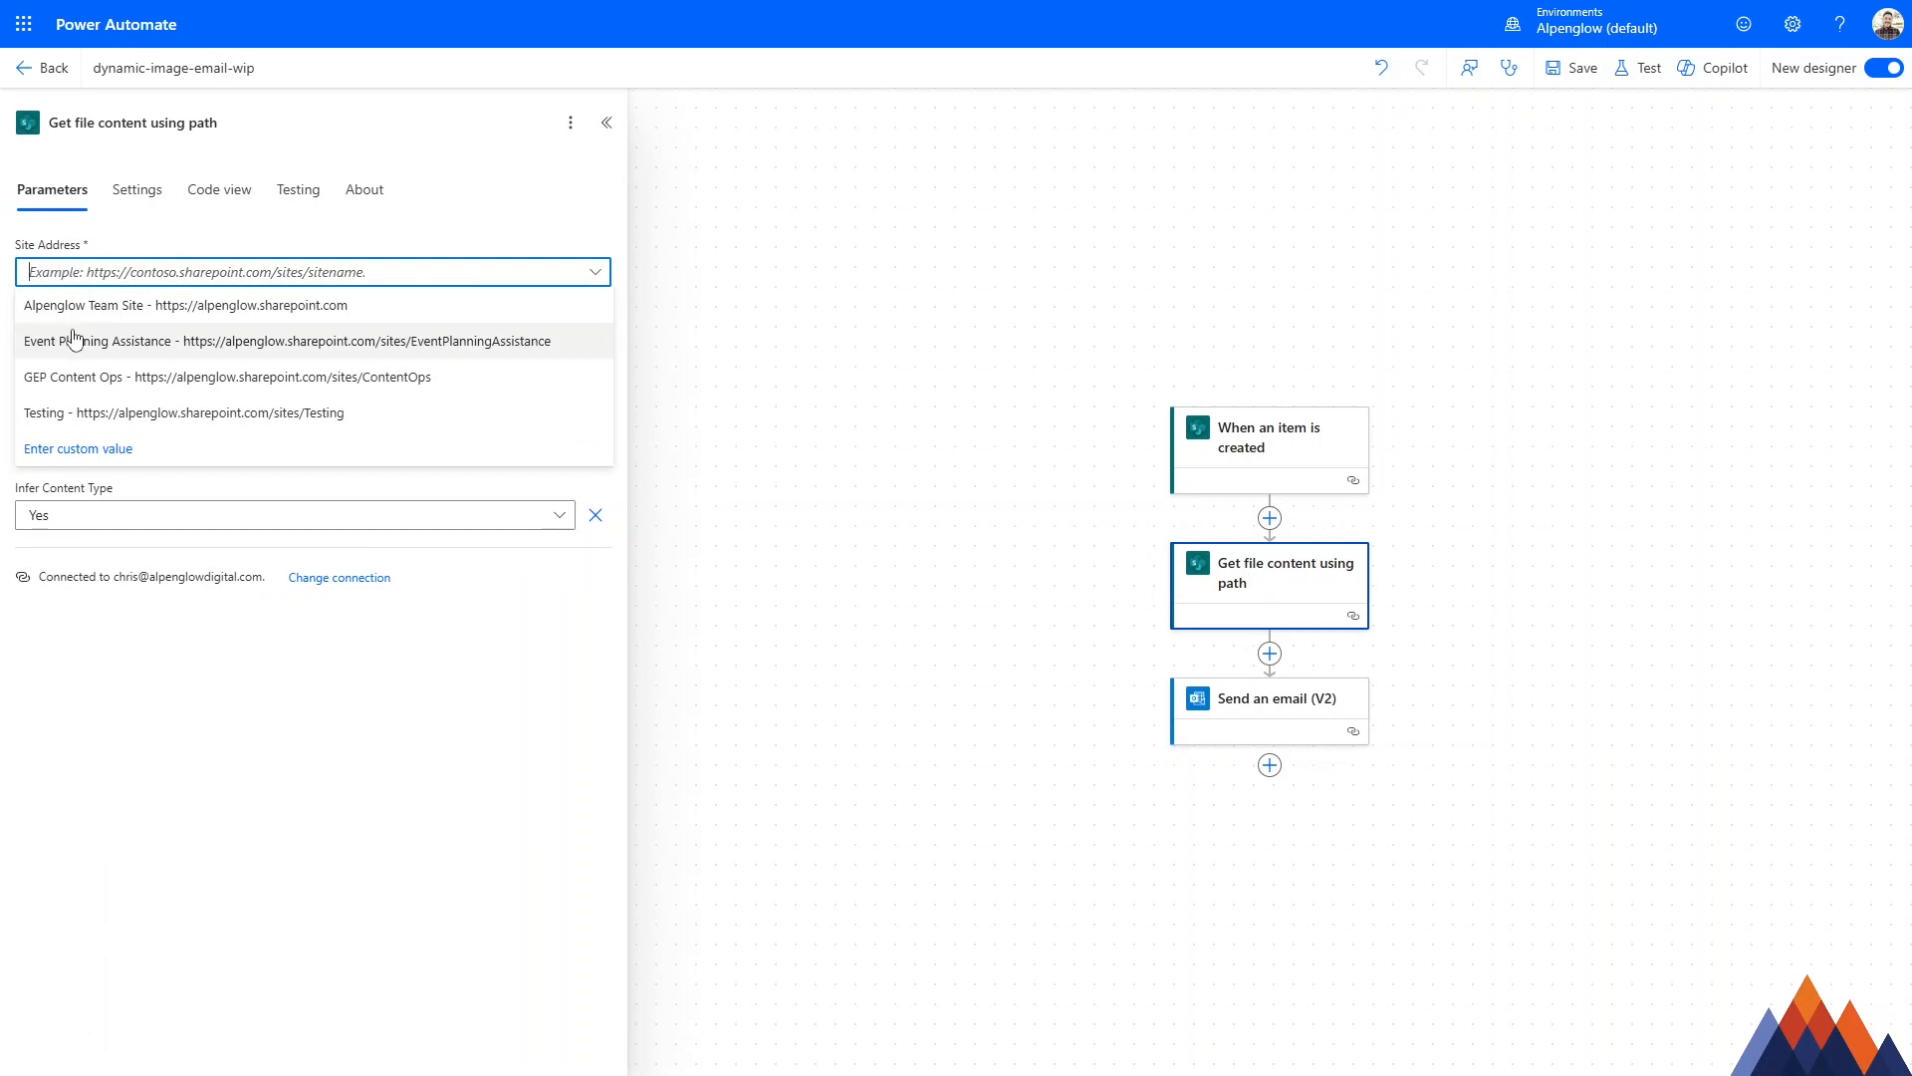
pyautogui.click(173, 338)
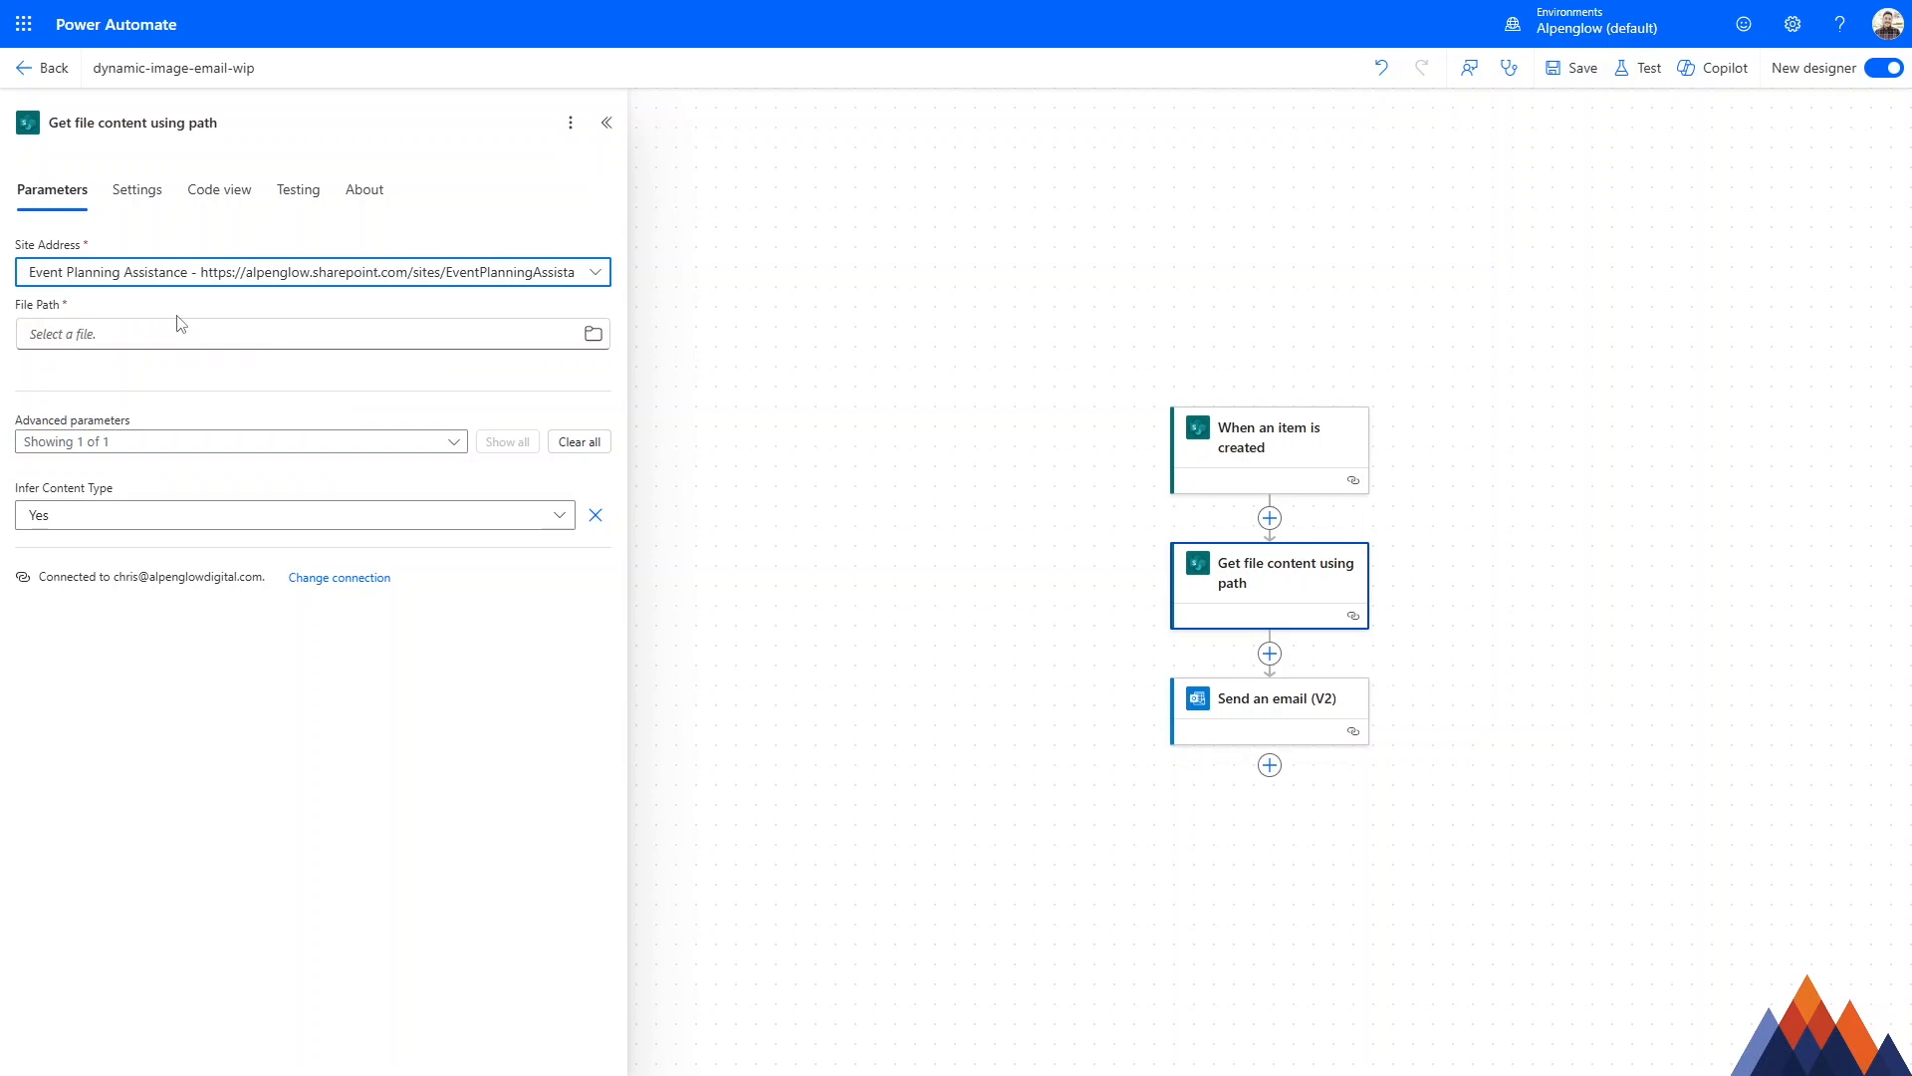
pyautogui.click(593, 338)
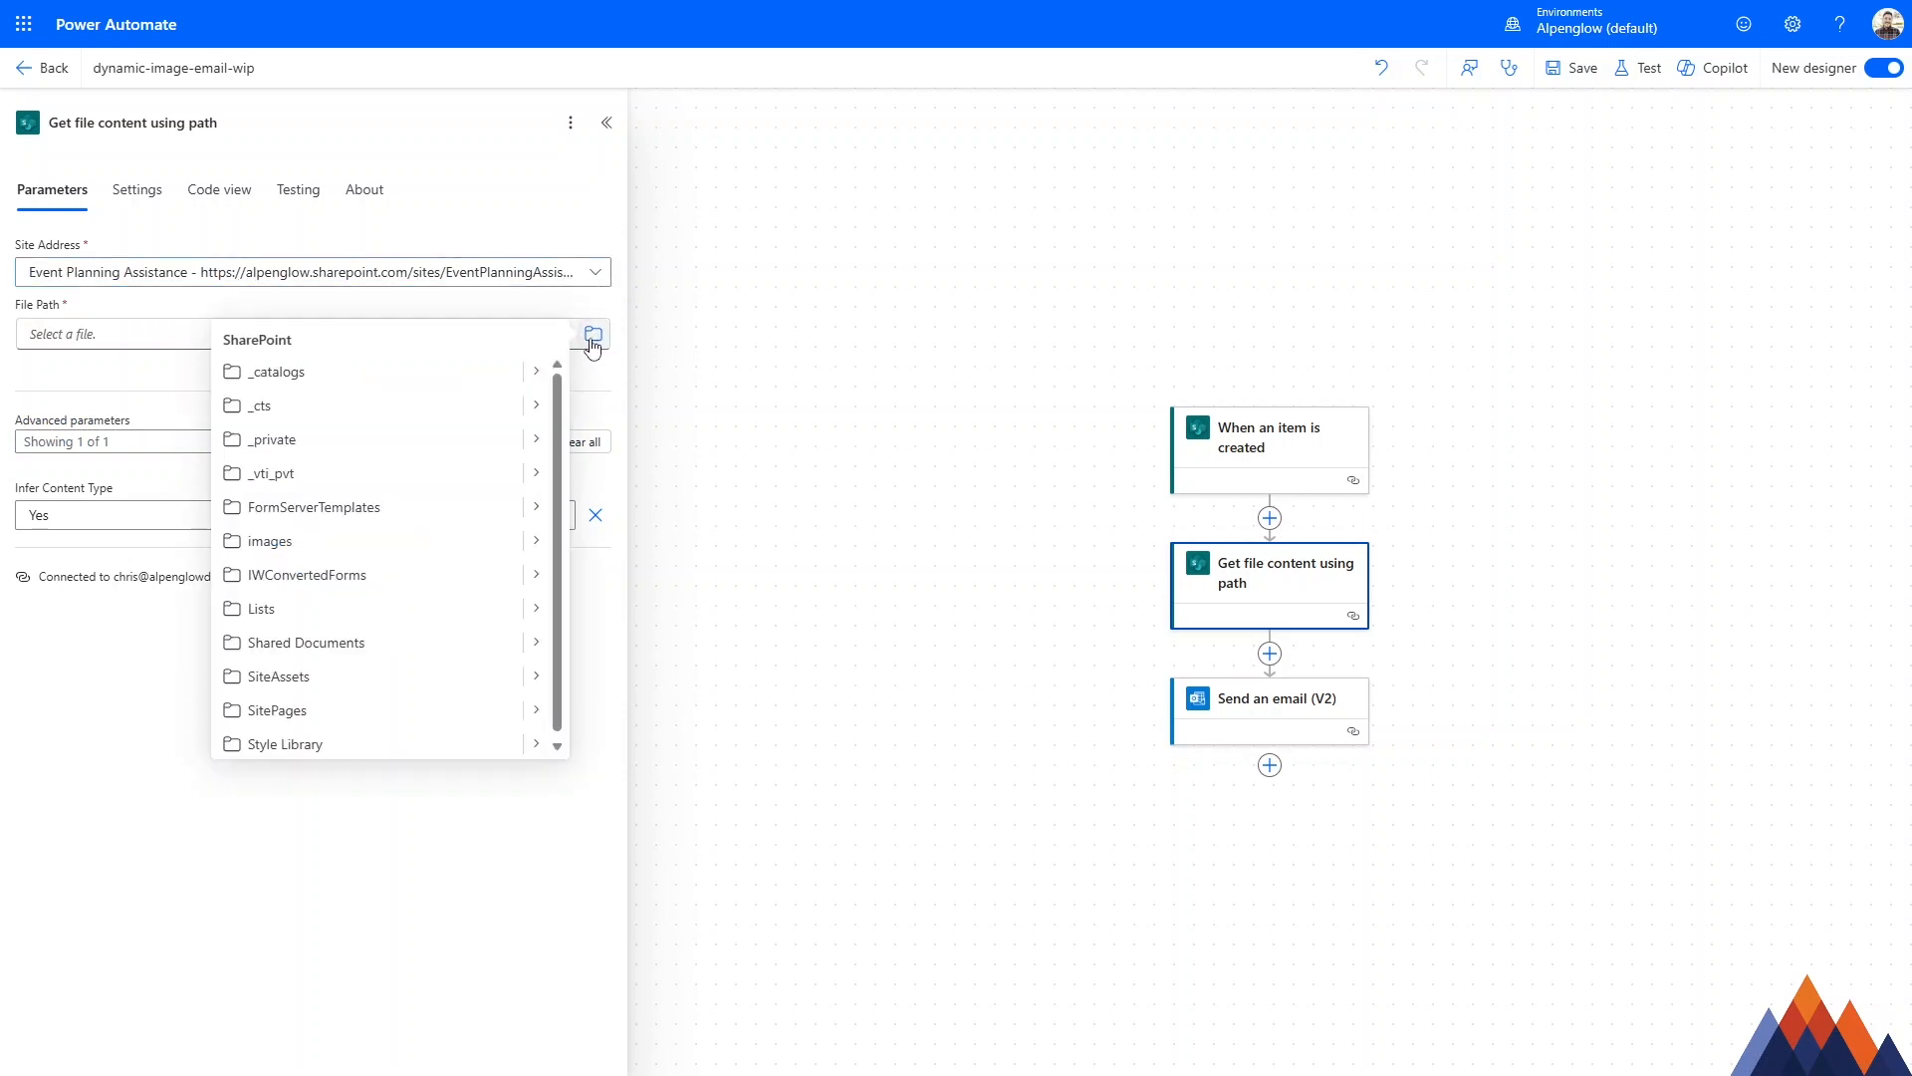
pyautogui.click(539, 643)
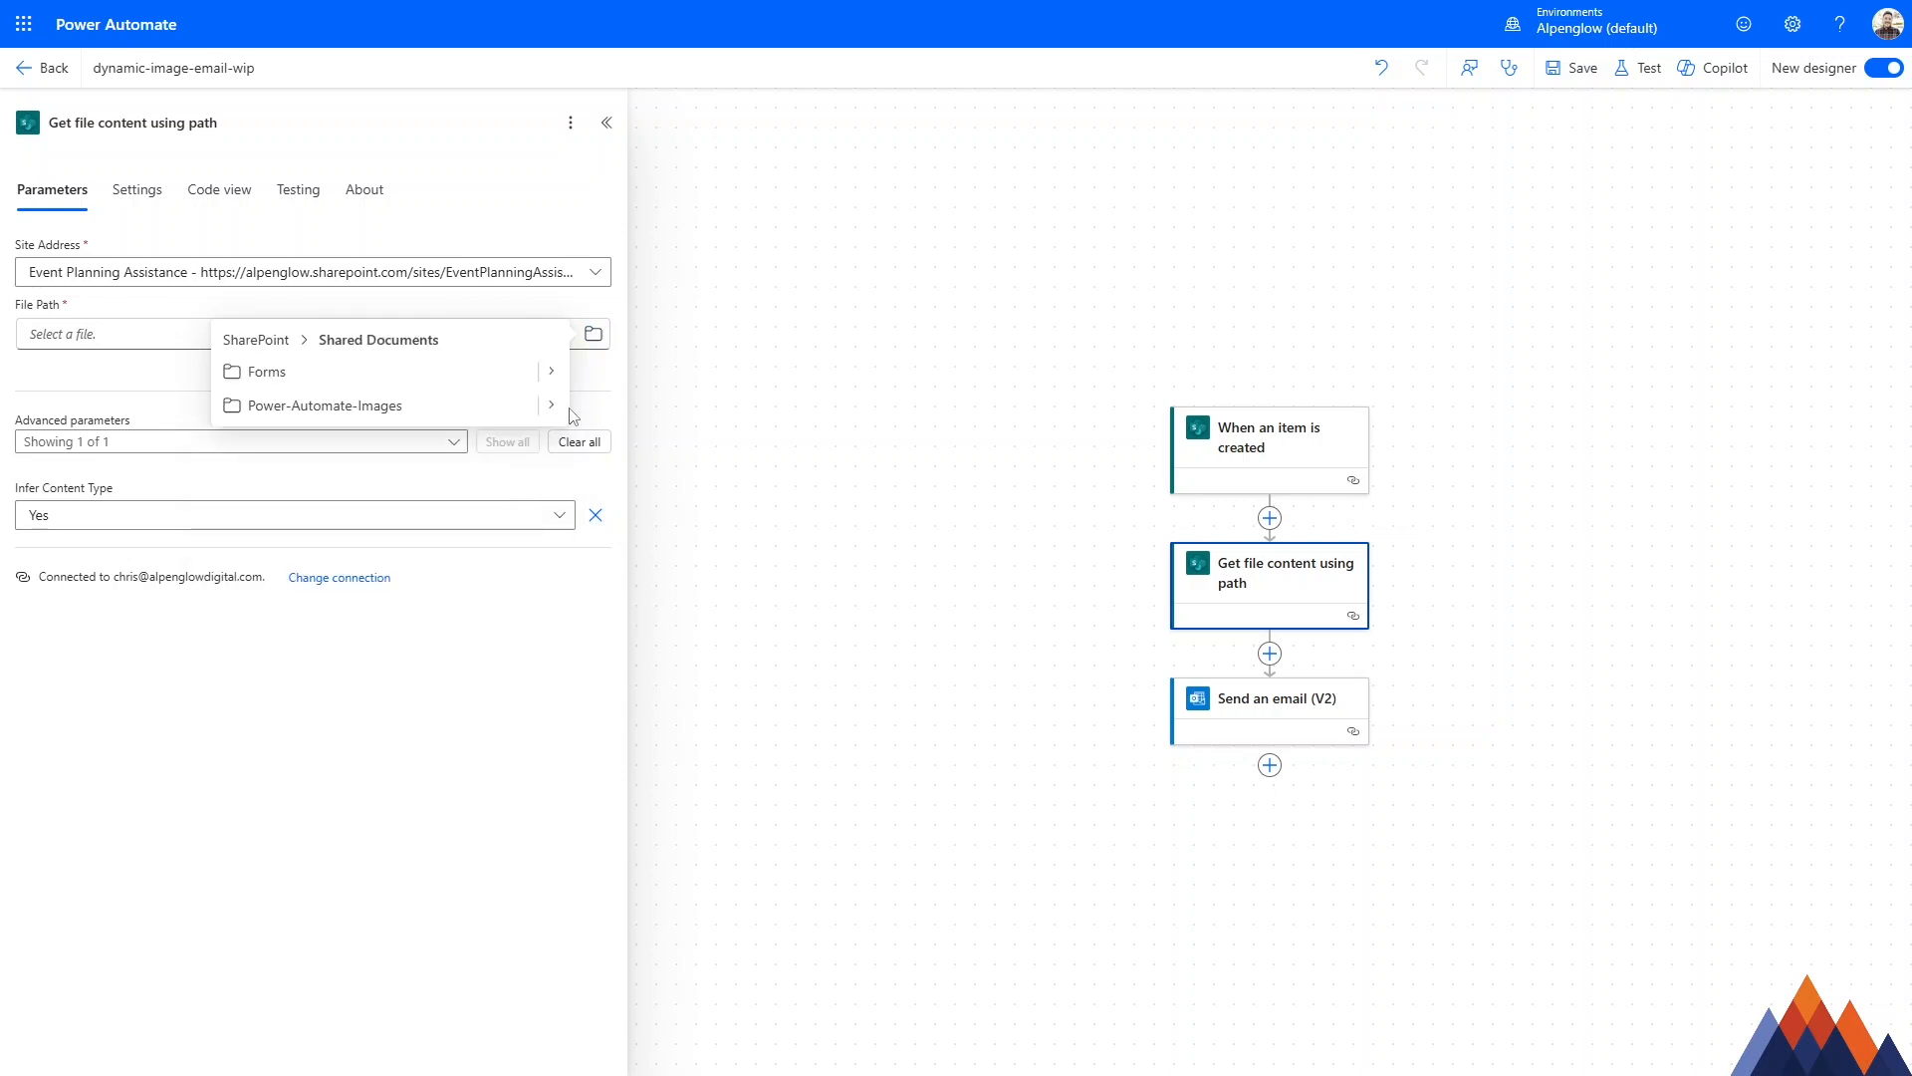
pyautogui.click(553, 406)
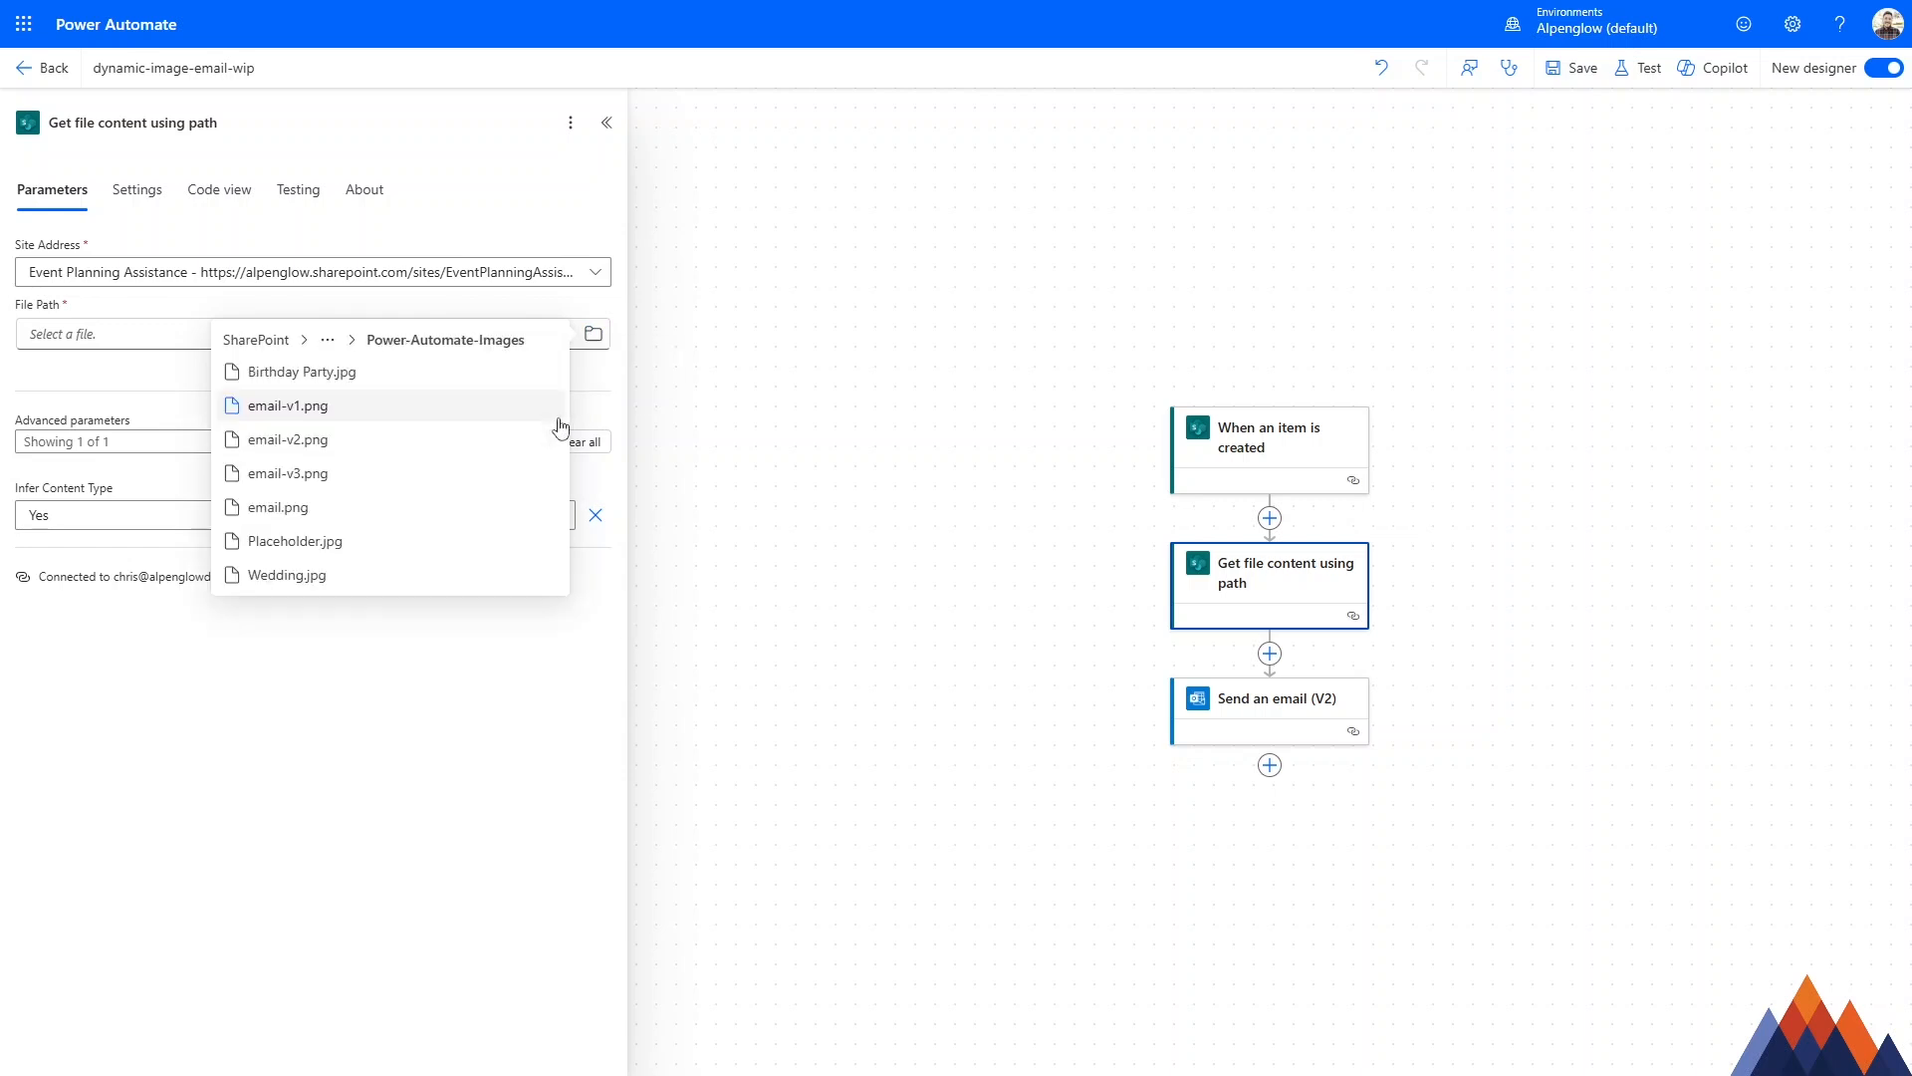
pyautogui.click(309, 546)
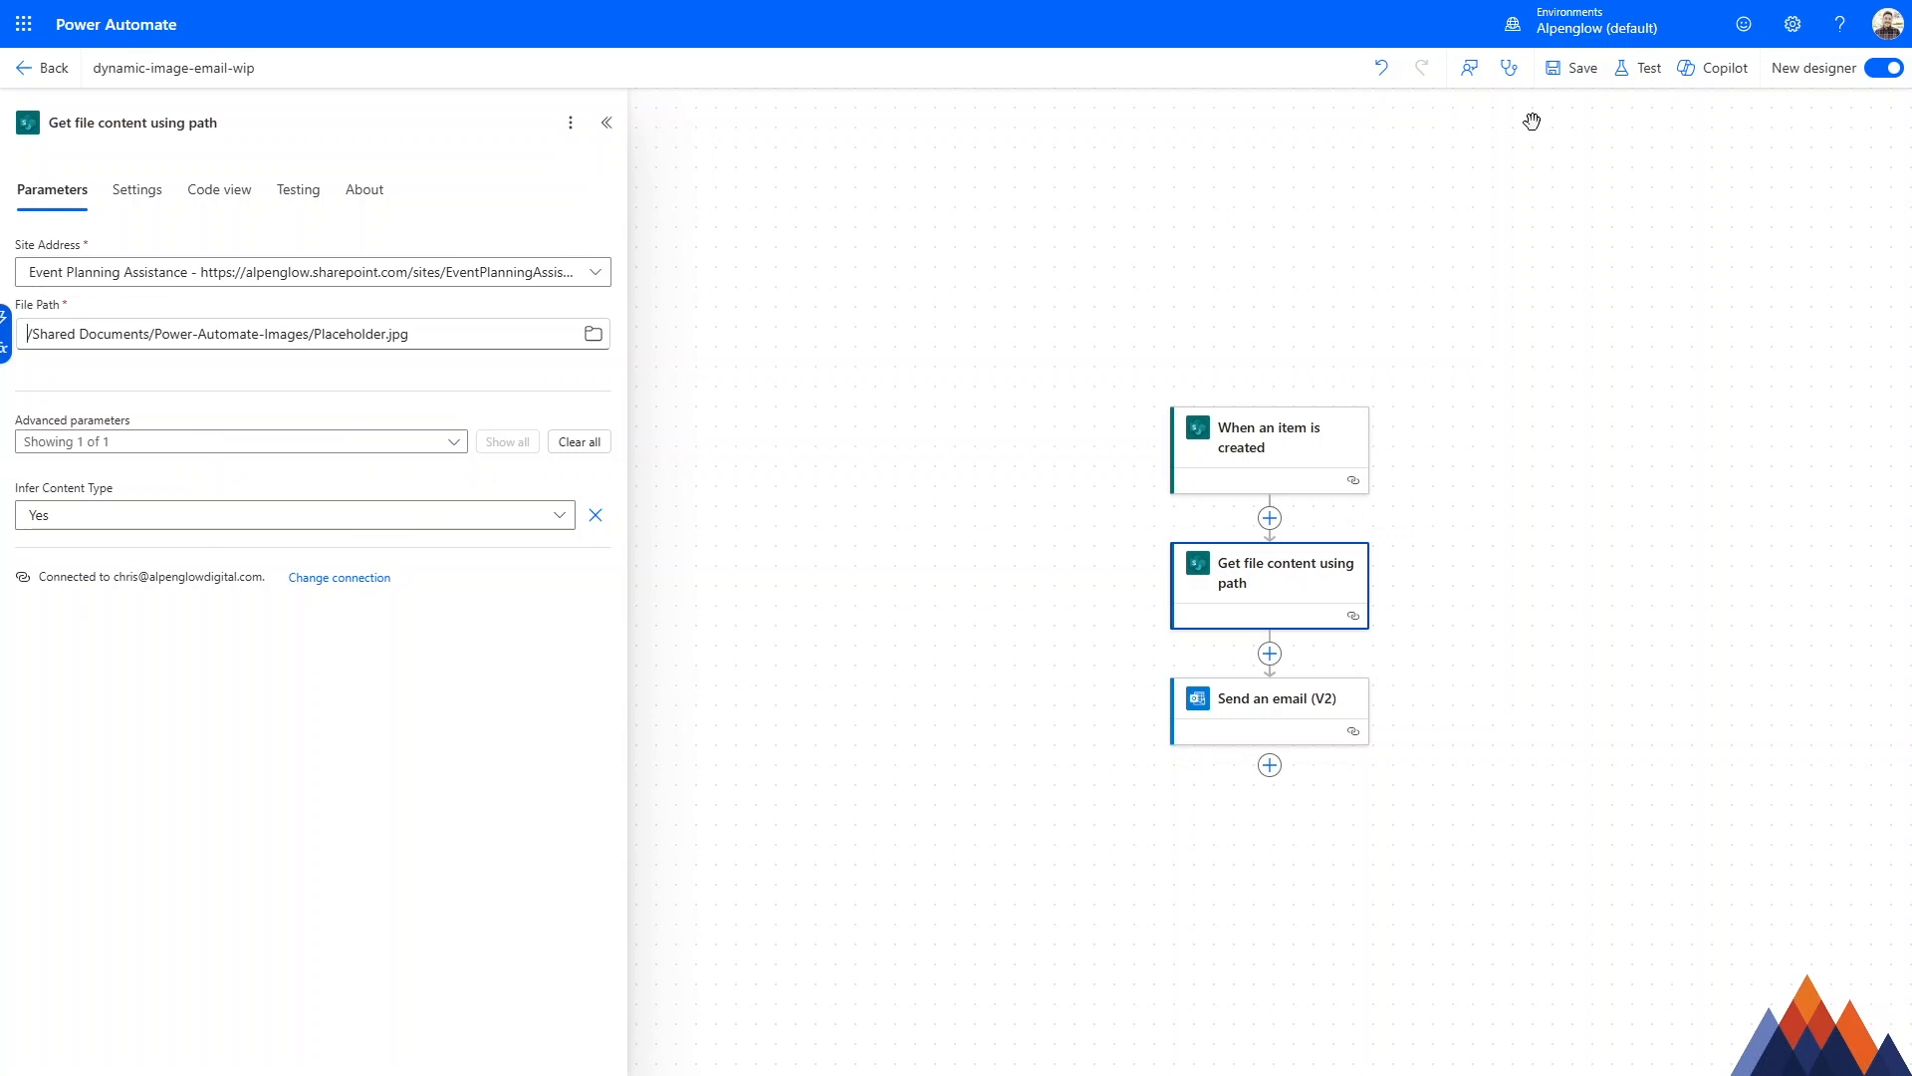
pyautogui.click(1577, 70)
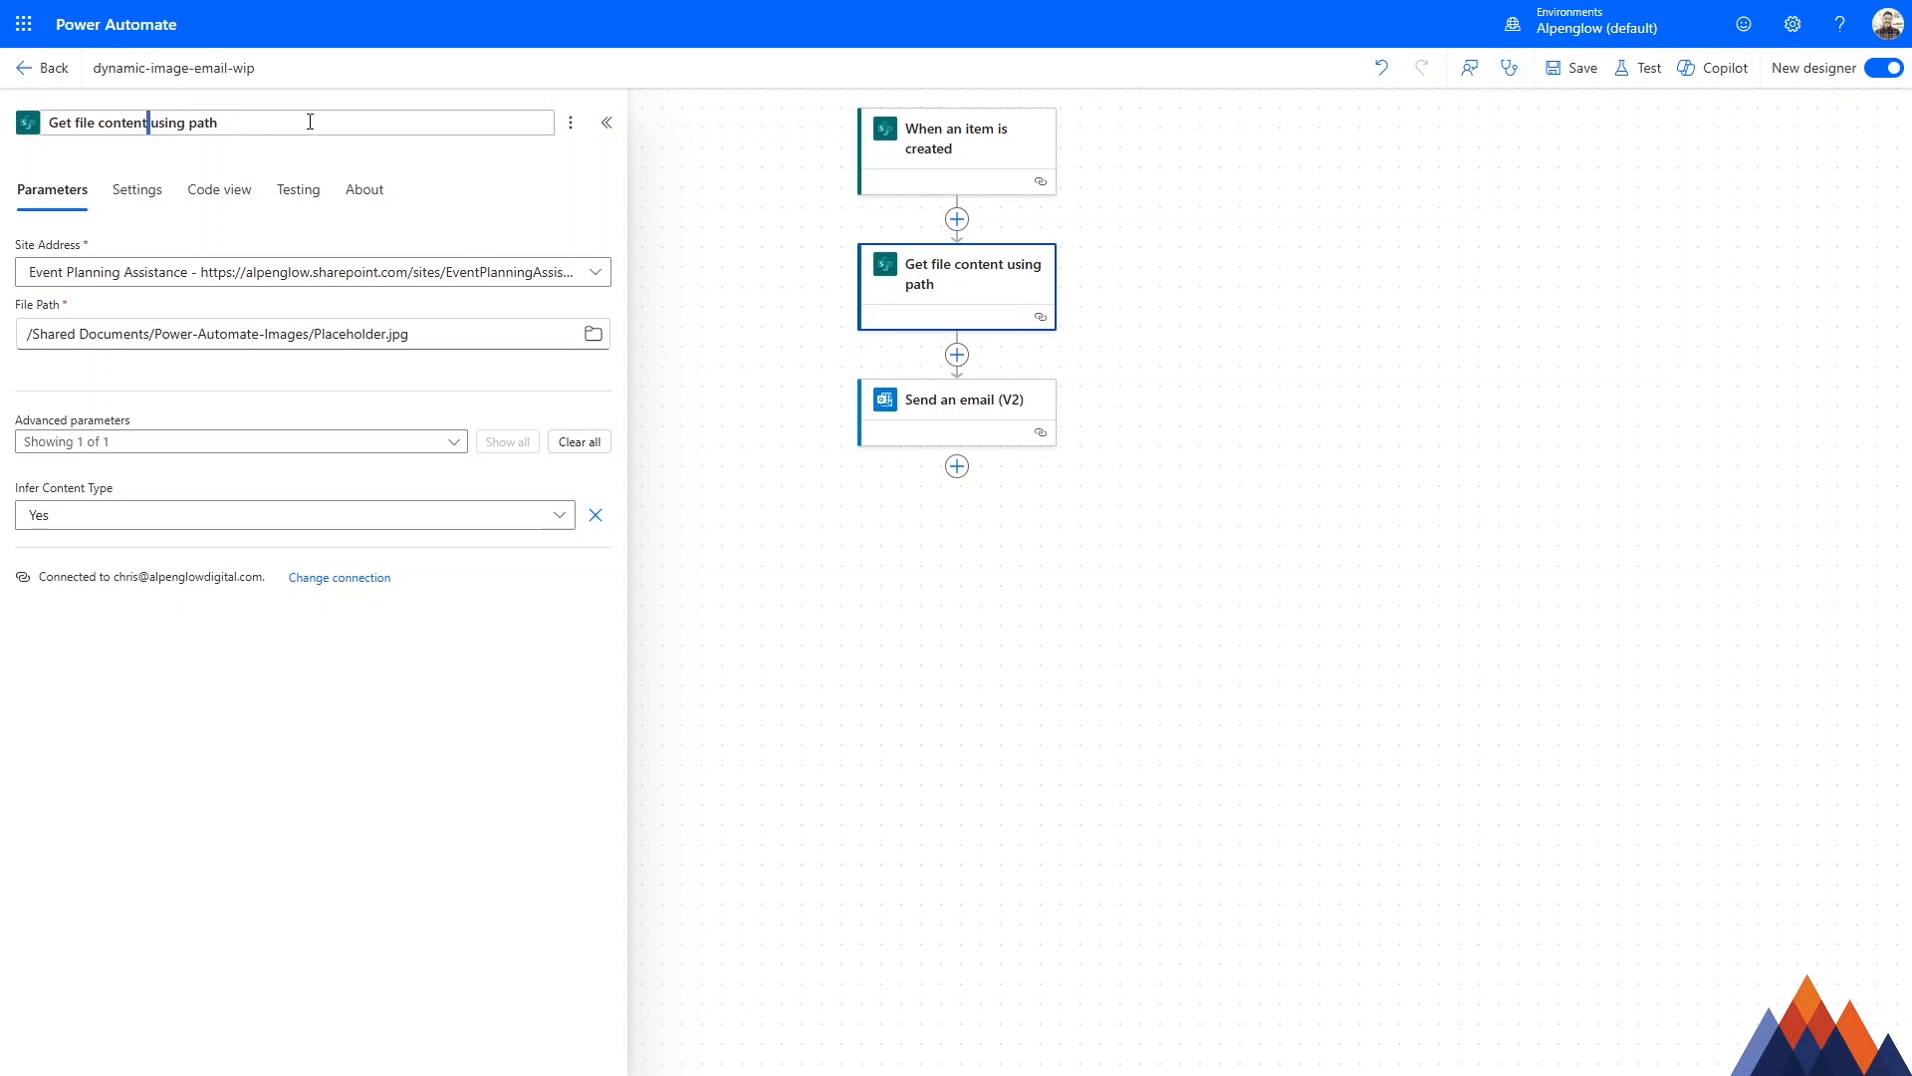
# Rename the Get file content using path action to GetBannerImage.
pyautogui.moveTo(271, 125); pyautogui.dragTo(40, 135)
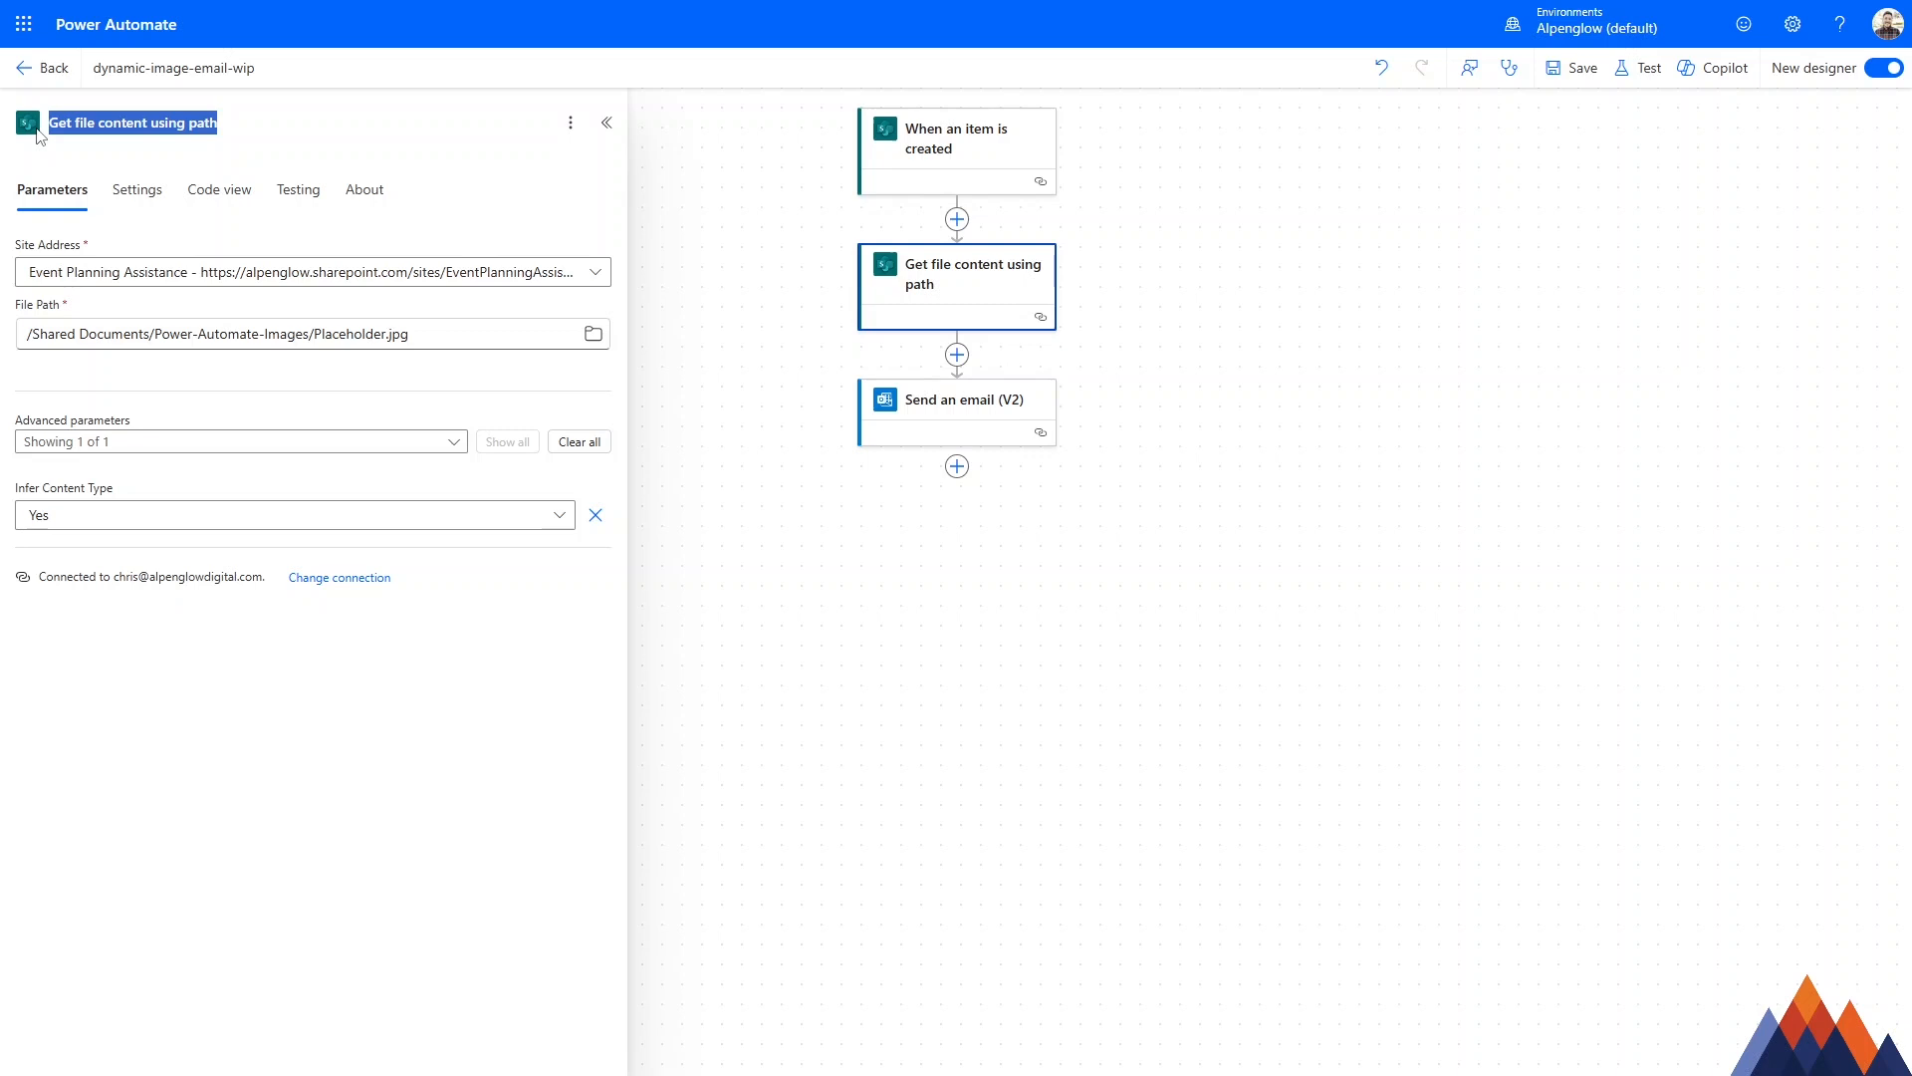
pyautogui.write('GetBannerImage')
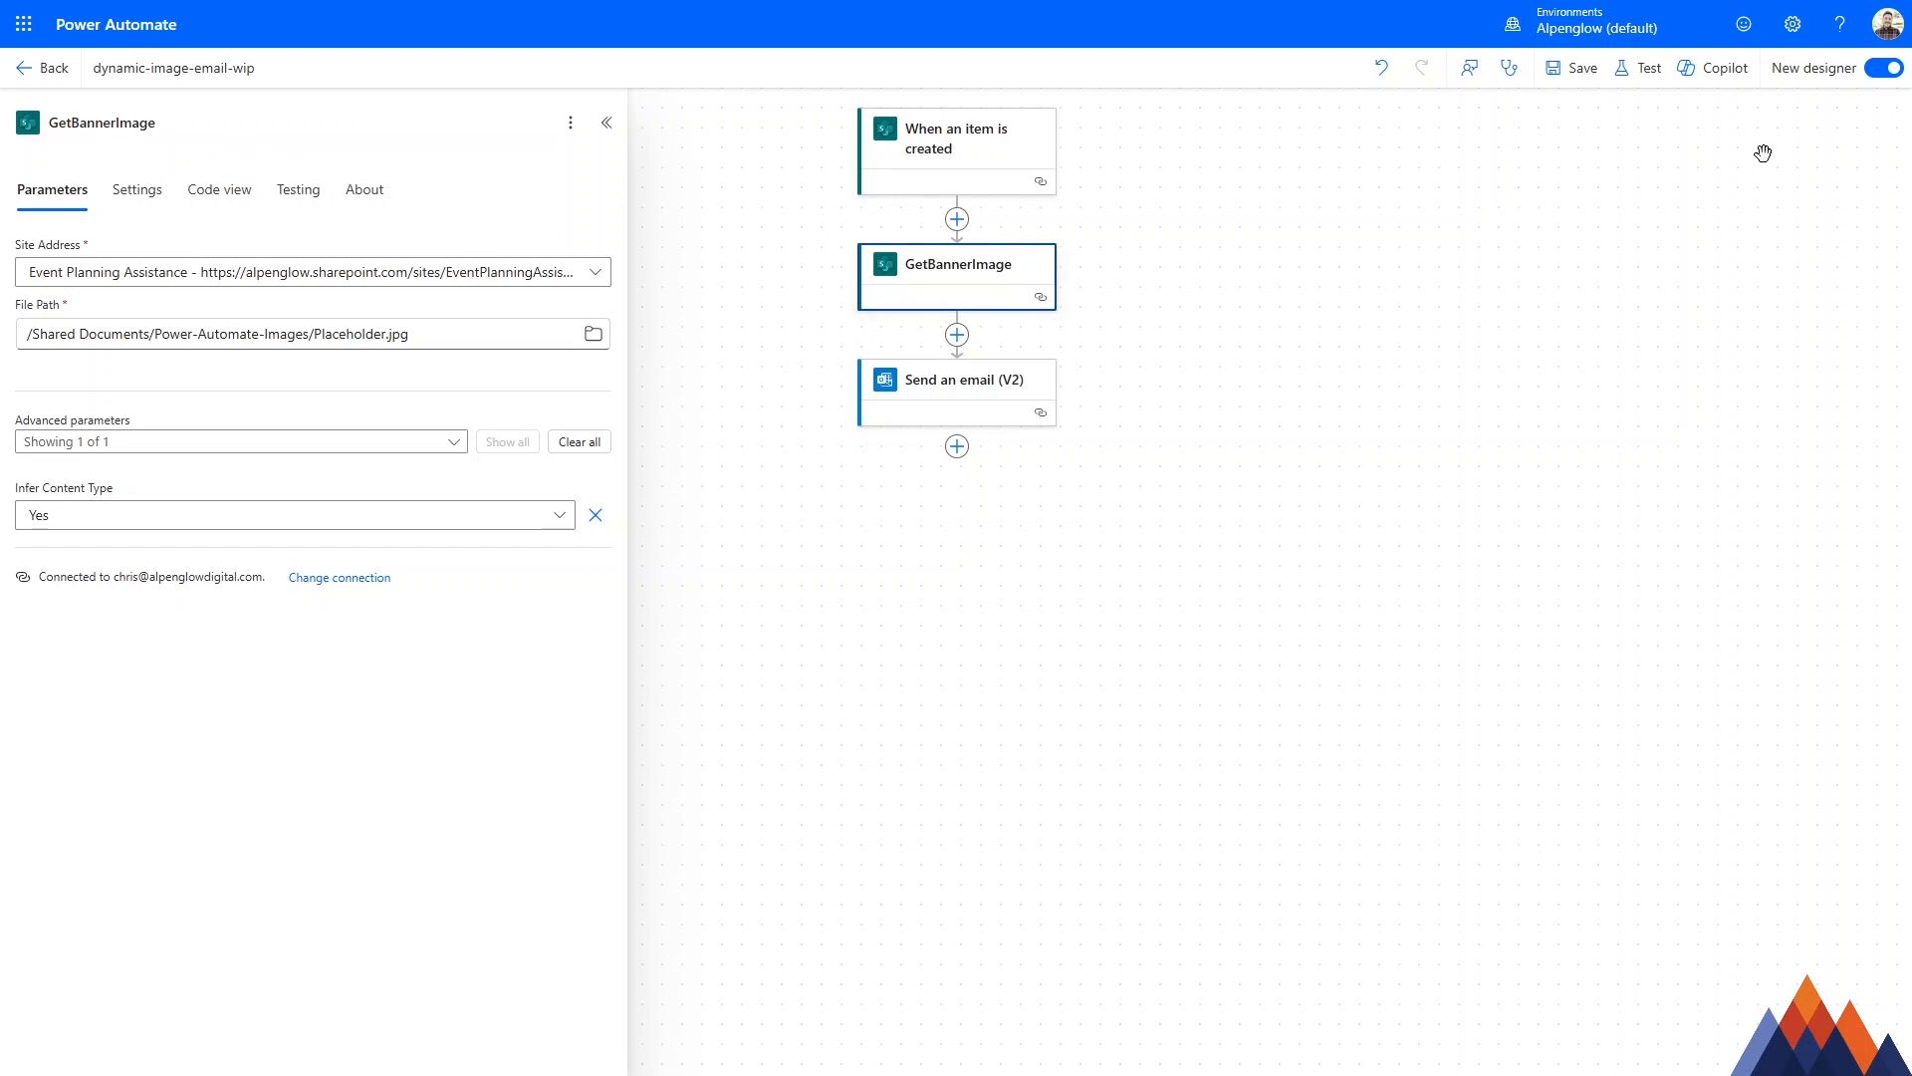
# Switch the flow to the classic designer and expand the Send an email (V2) action to show its HTML body.
pyautogui.click(1882, 74)
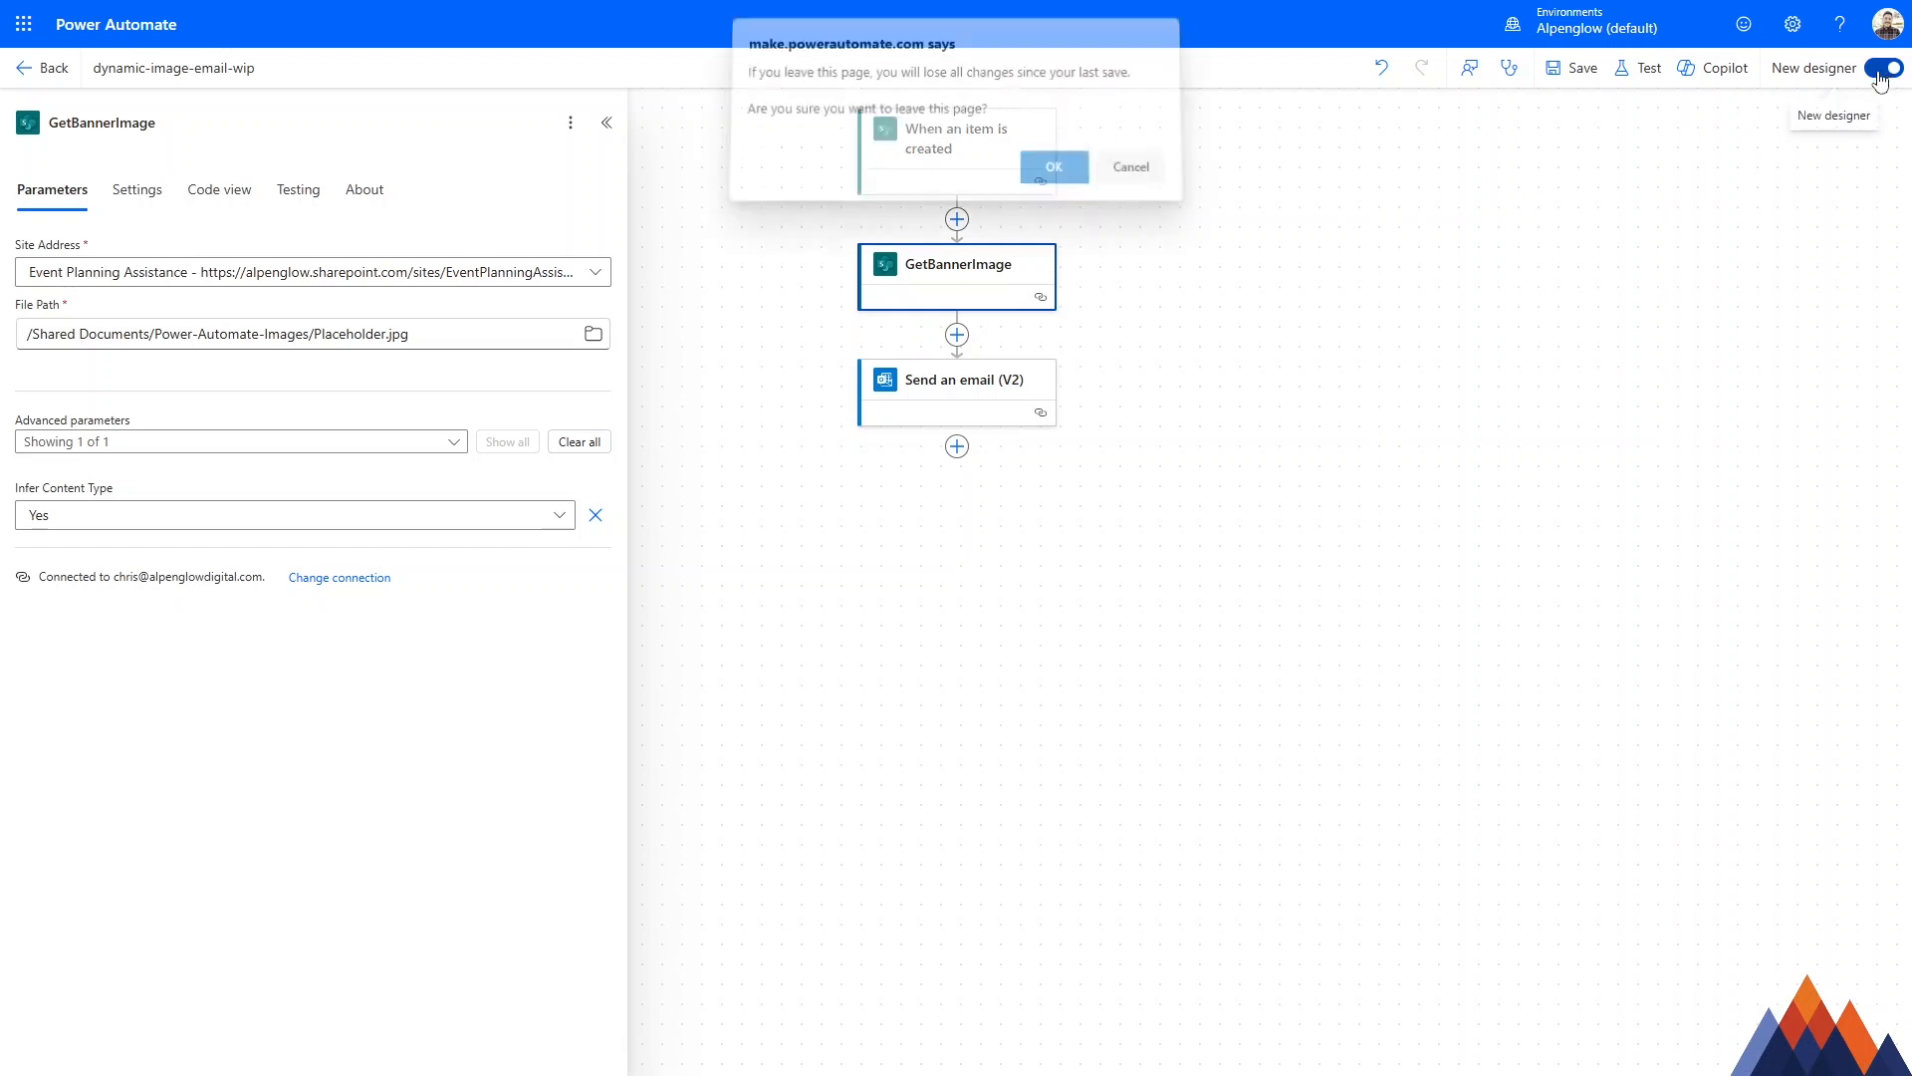
pyautogui.click(1045, 175)
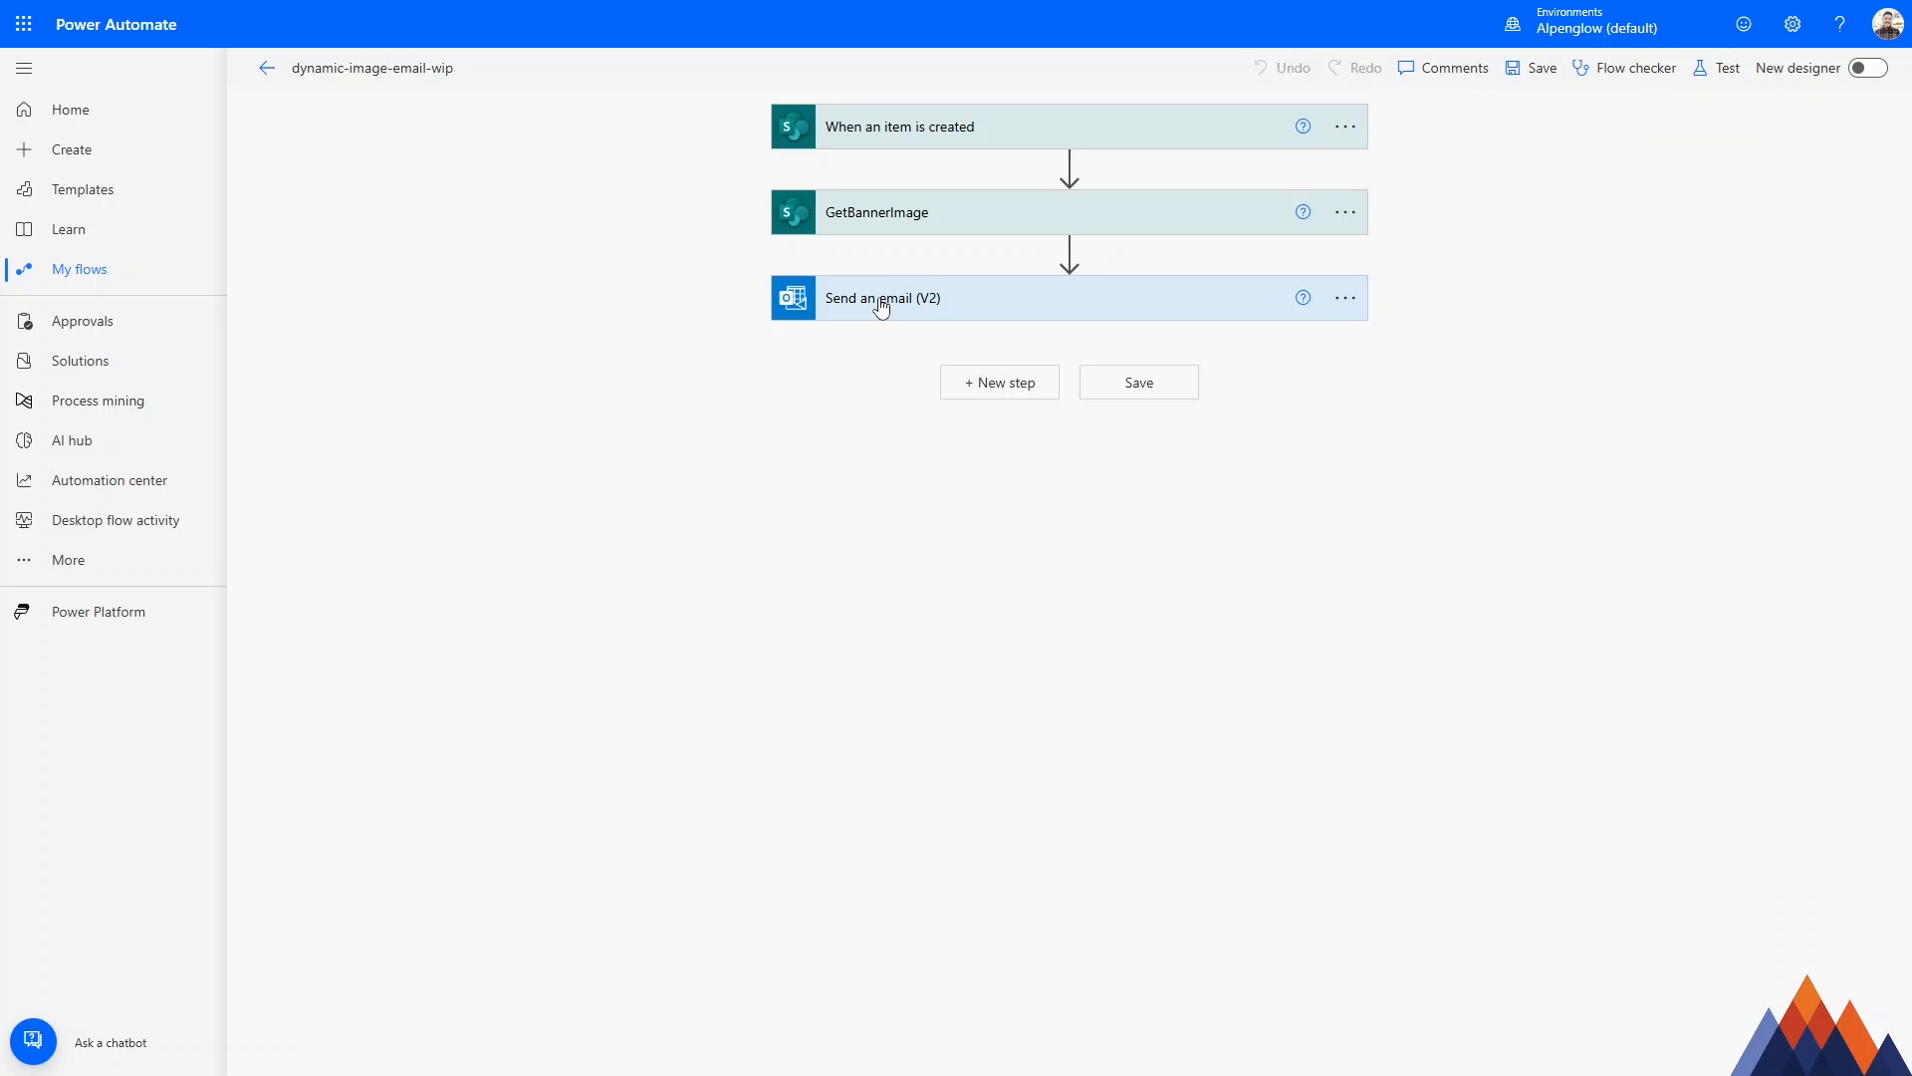
pyautogui.click(881, 308)
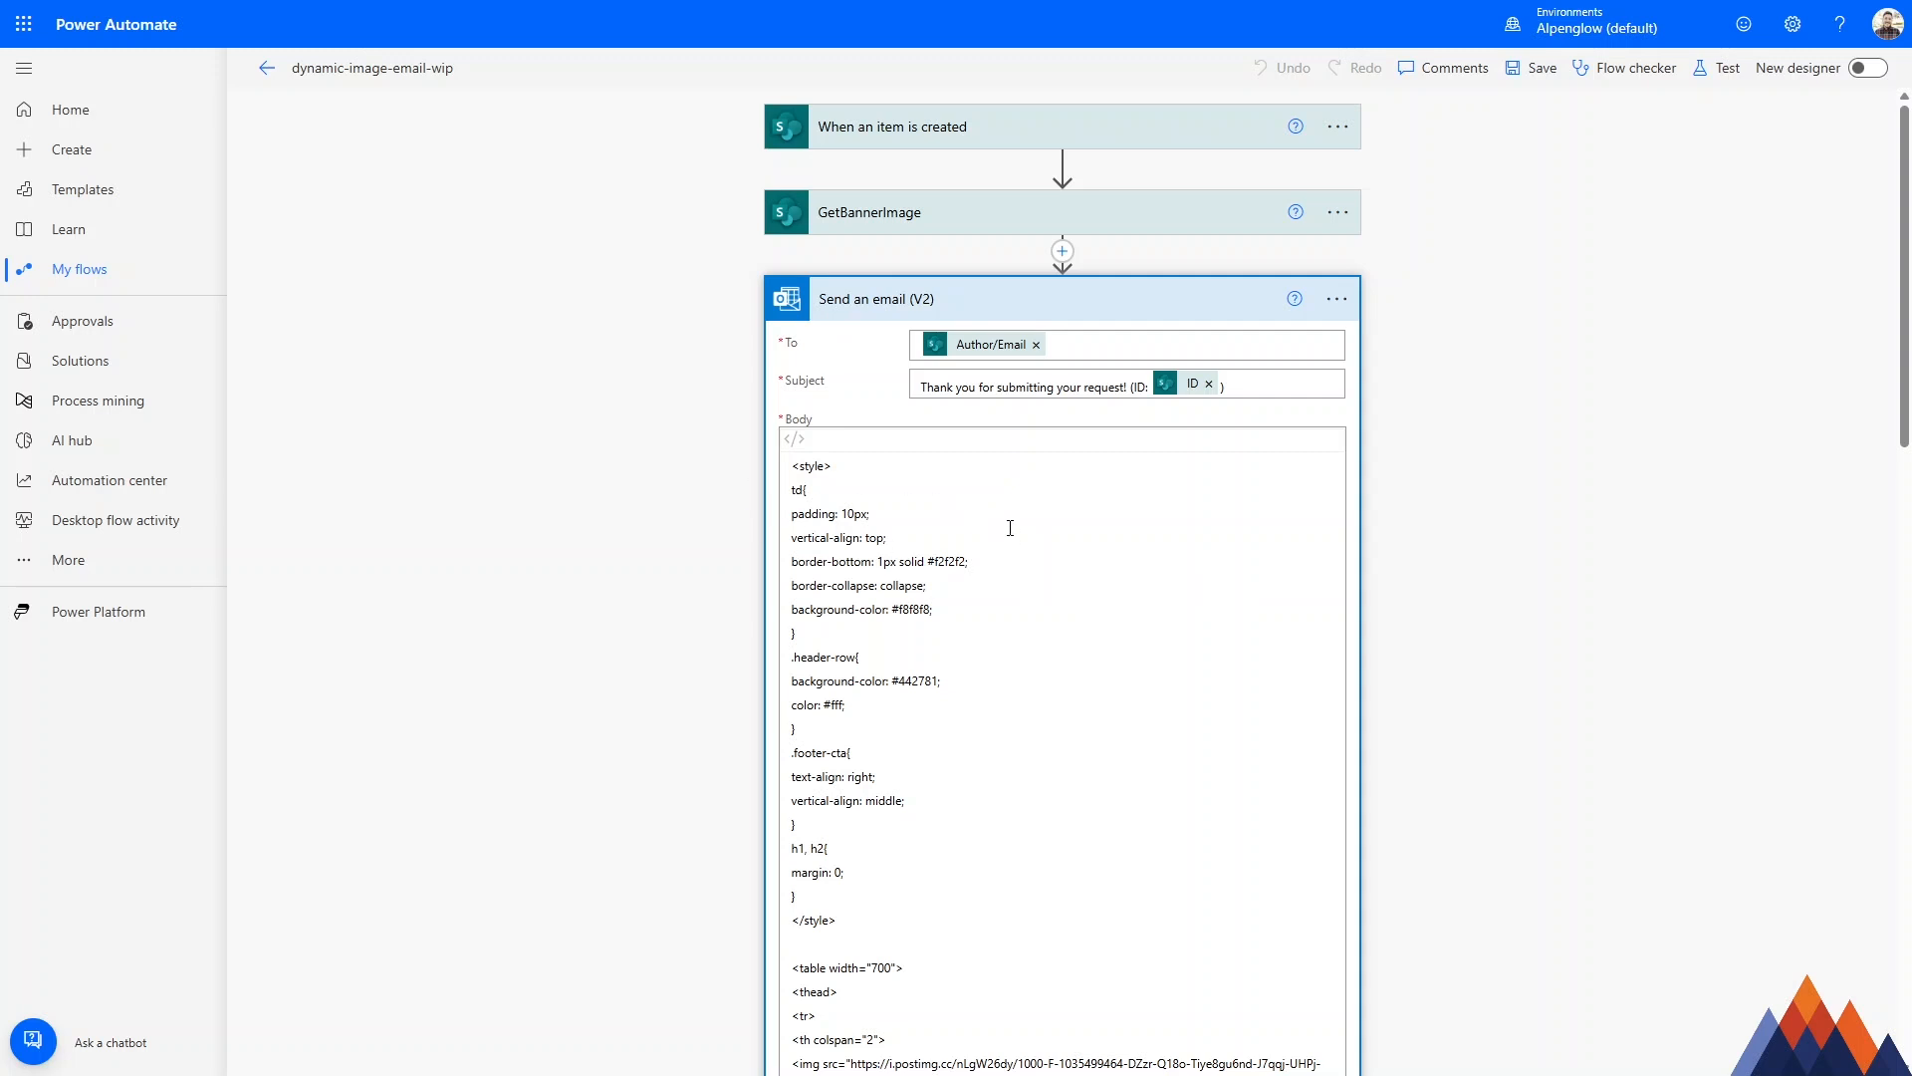
pyautogui.scroll(-1, 956, 598)
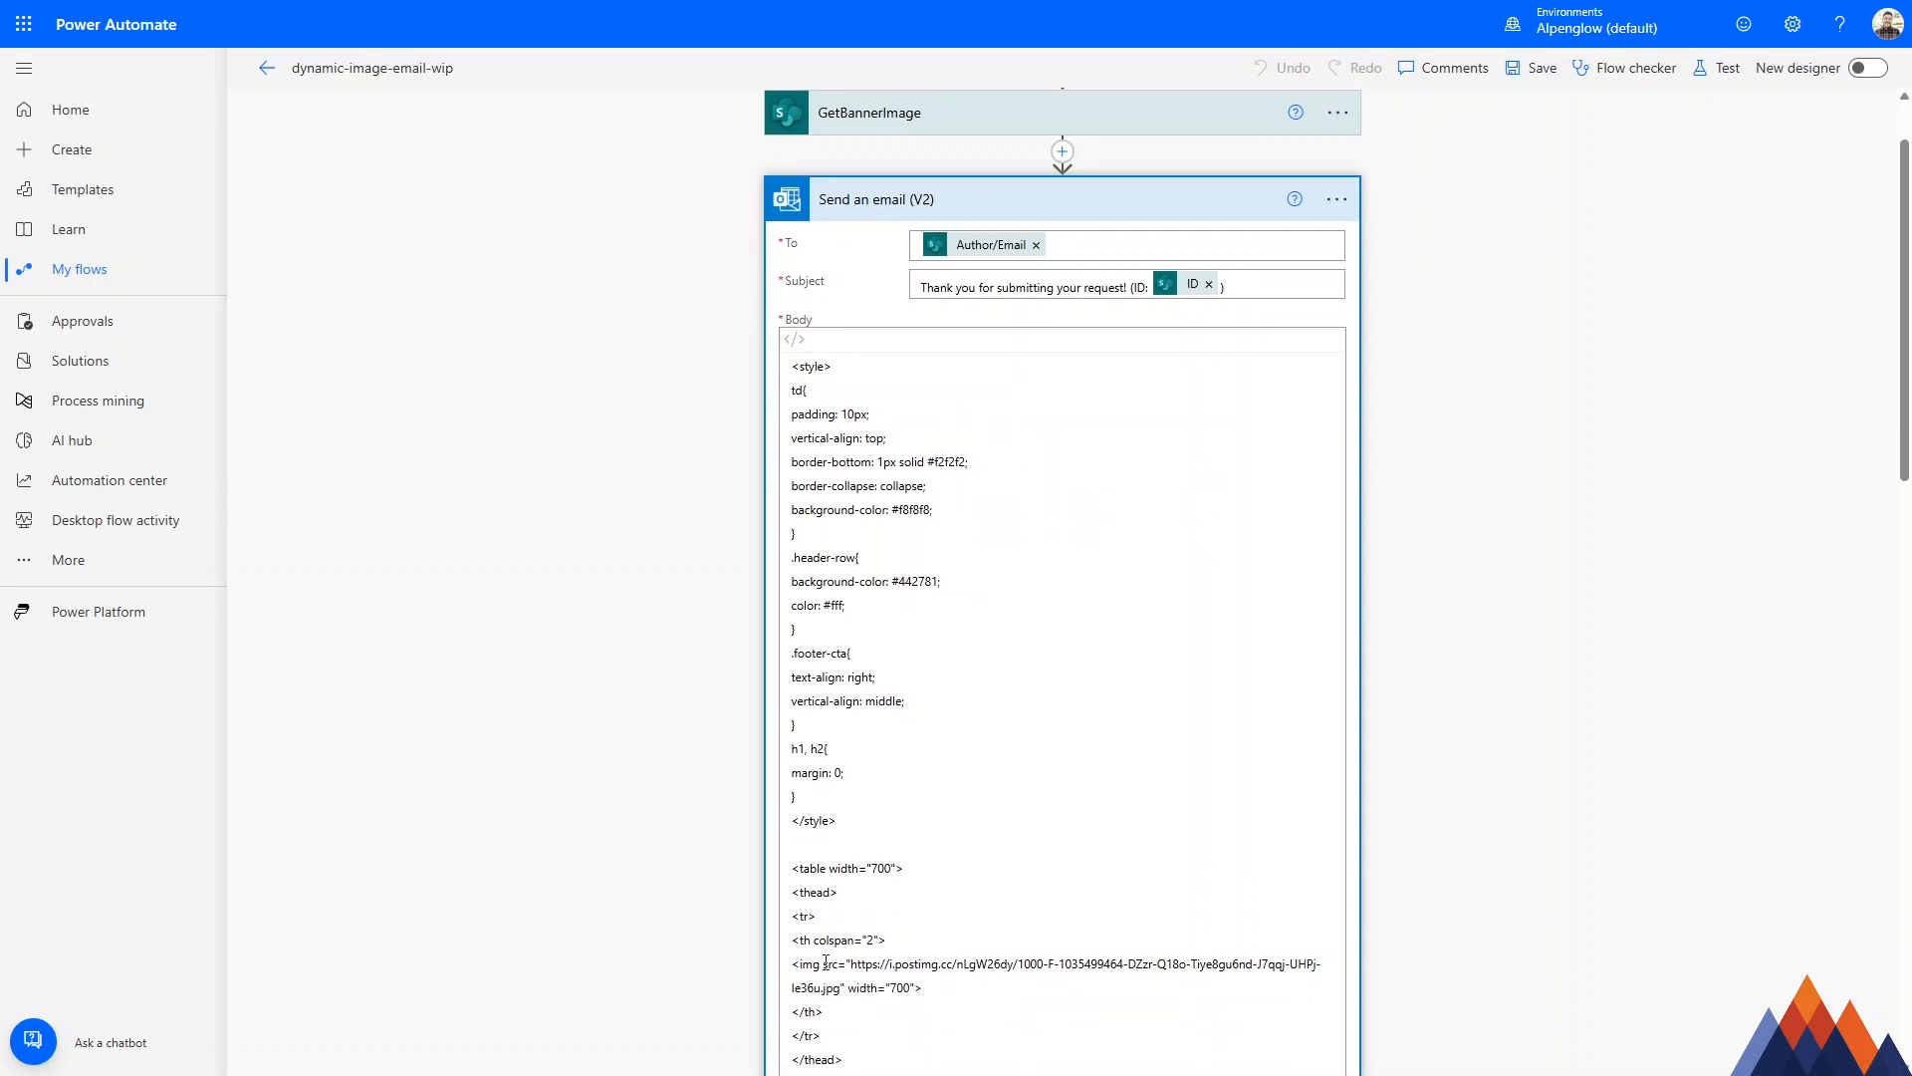
pyautogui.scroll(1, 861, 792)
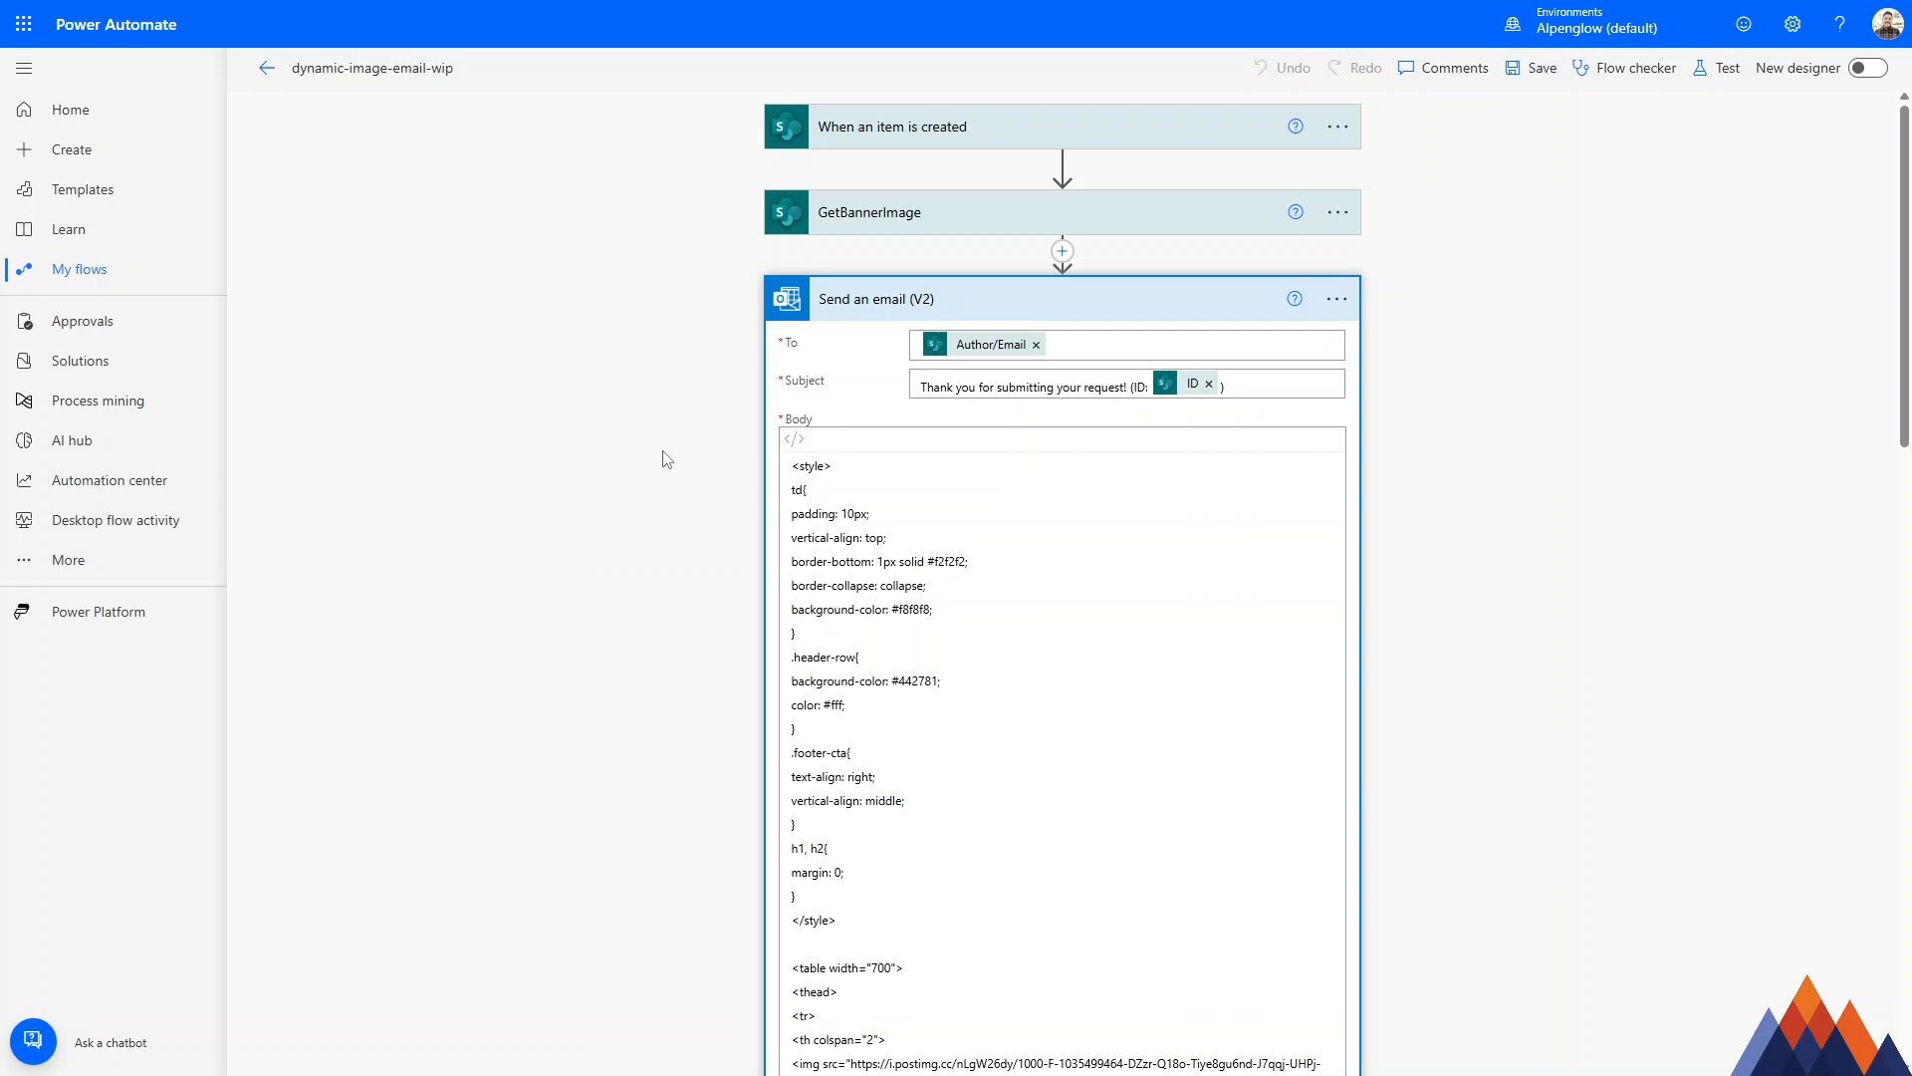
# Delete the postimg.cc URL from the src attribute of the header banner's img tag in the email body.
pyautogui.click(893, 488)
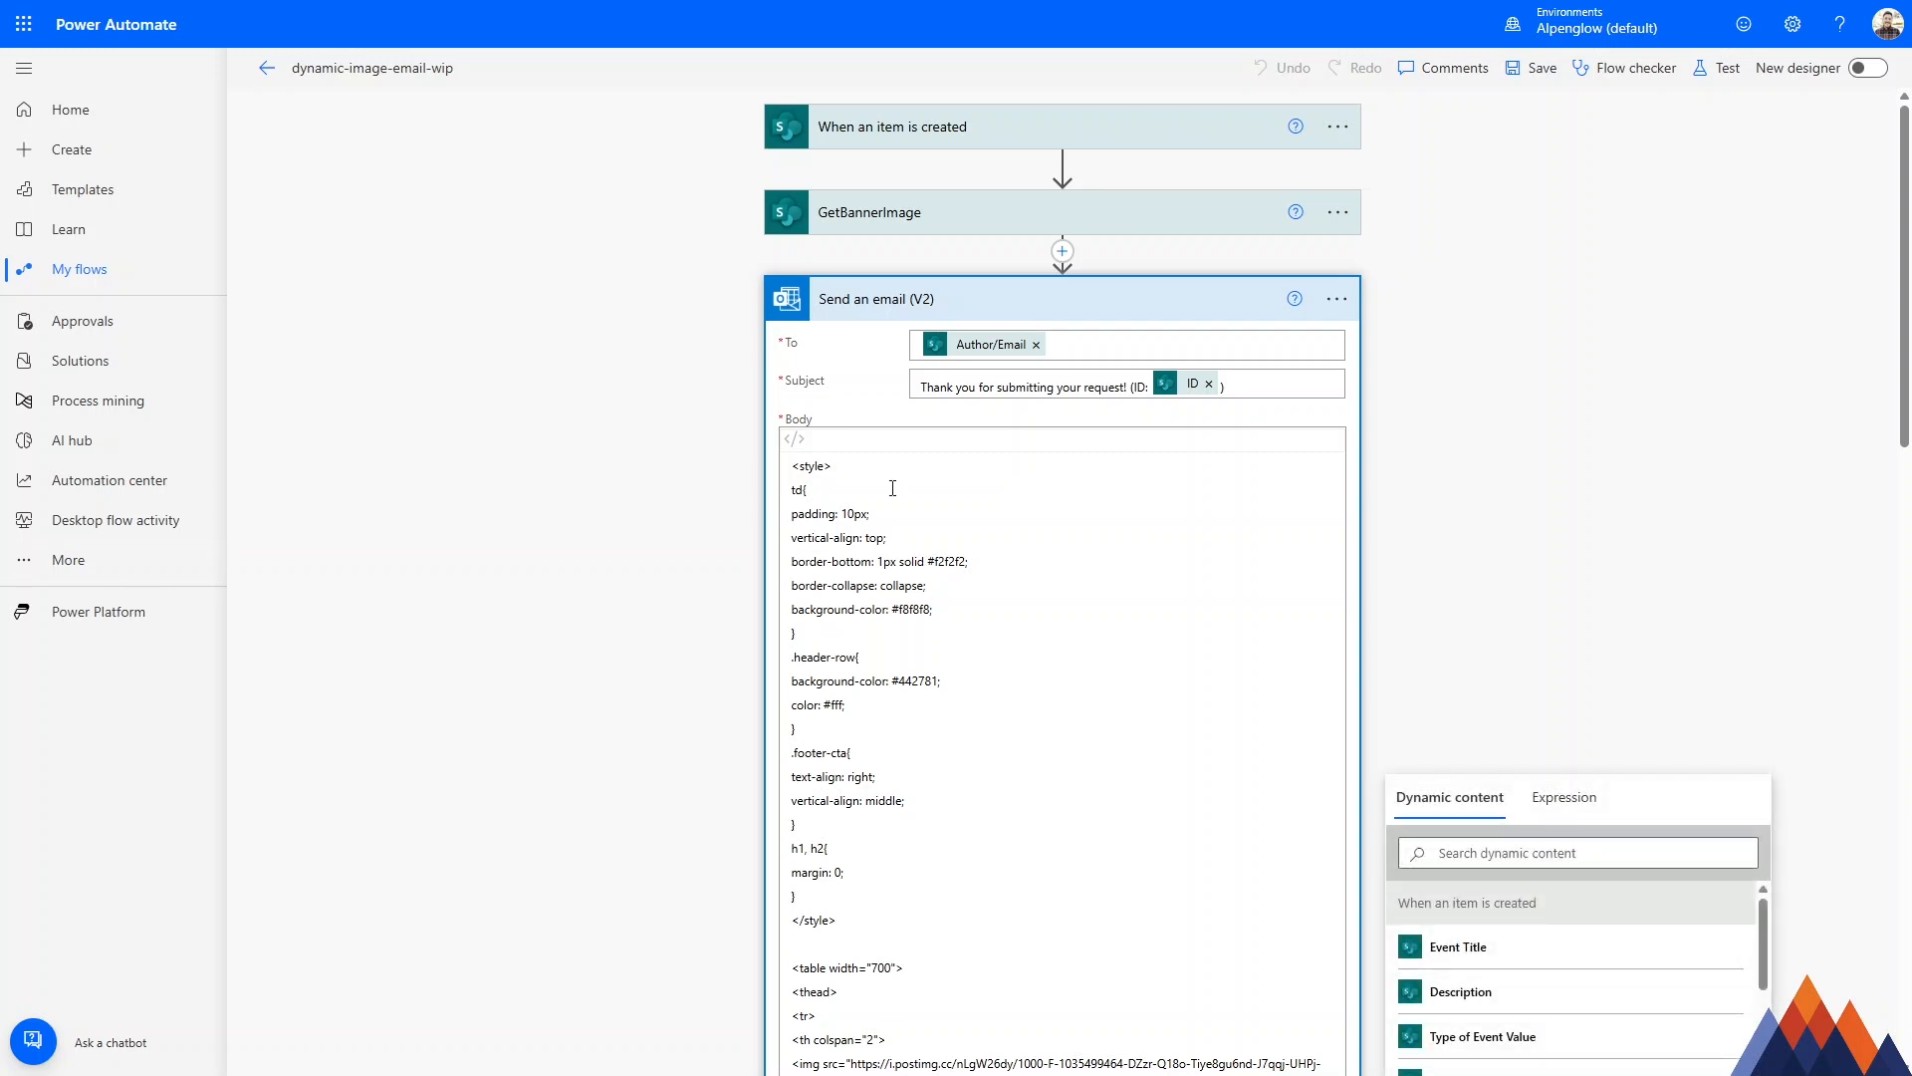
pyautogui.scroll(-2, 893, 488)
pyautogui.scroll(-4, 1001, 517)
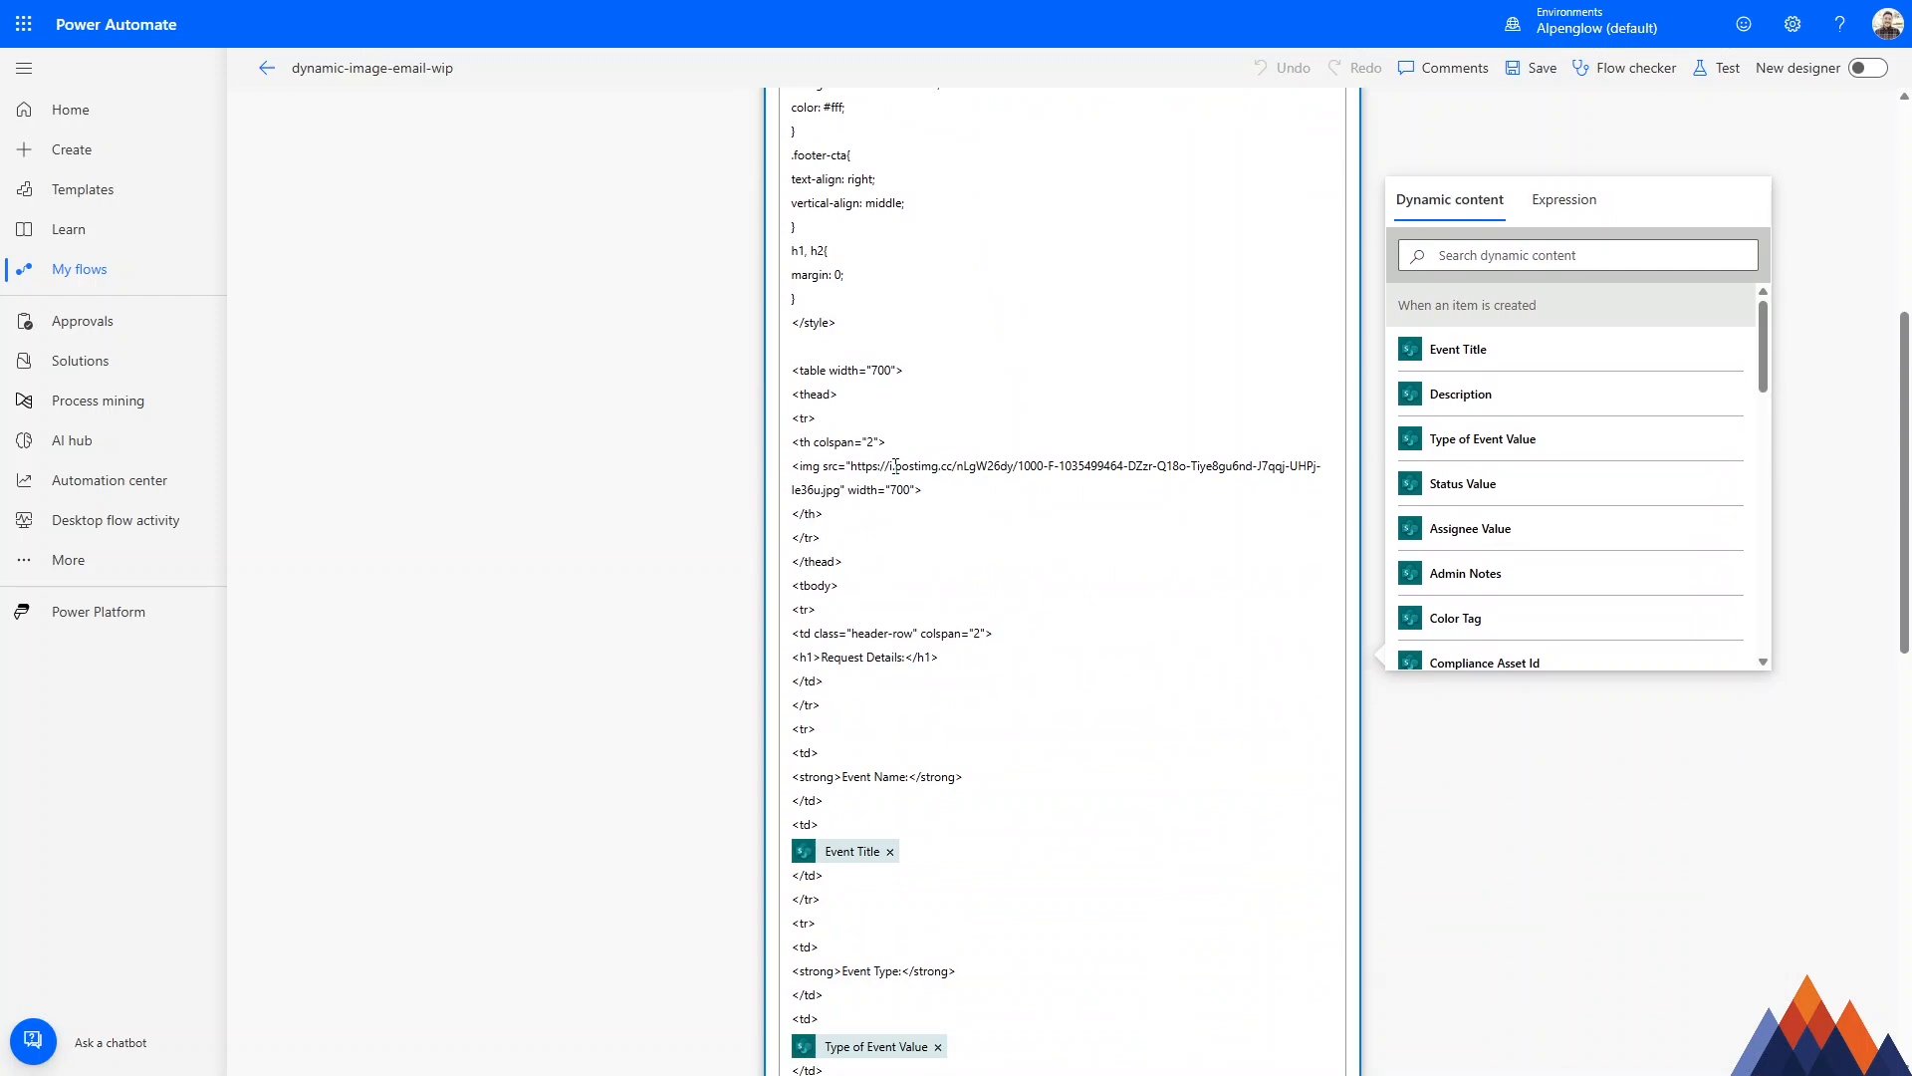
pyautogui.moveTo(854, 467)
pyautogui.mouseDown()
pyautogui.moveTo(1034, 468)
pyautogui.moveTo(841, 489)
pyautogui.mouseUp()
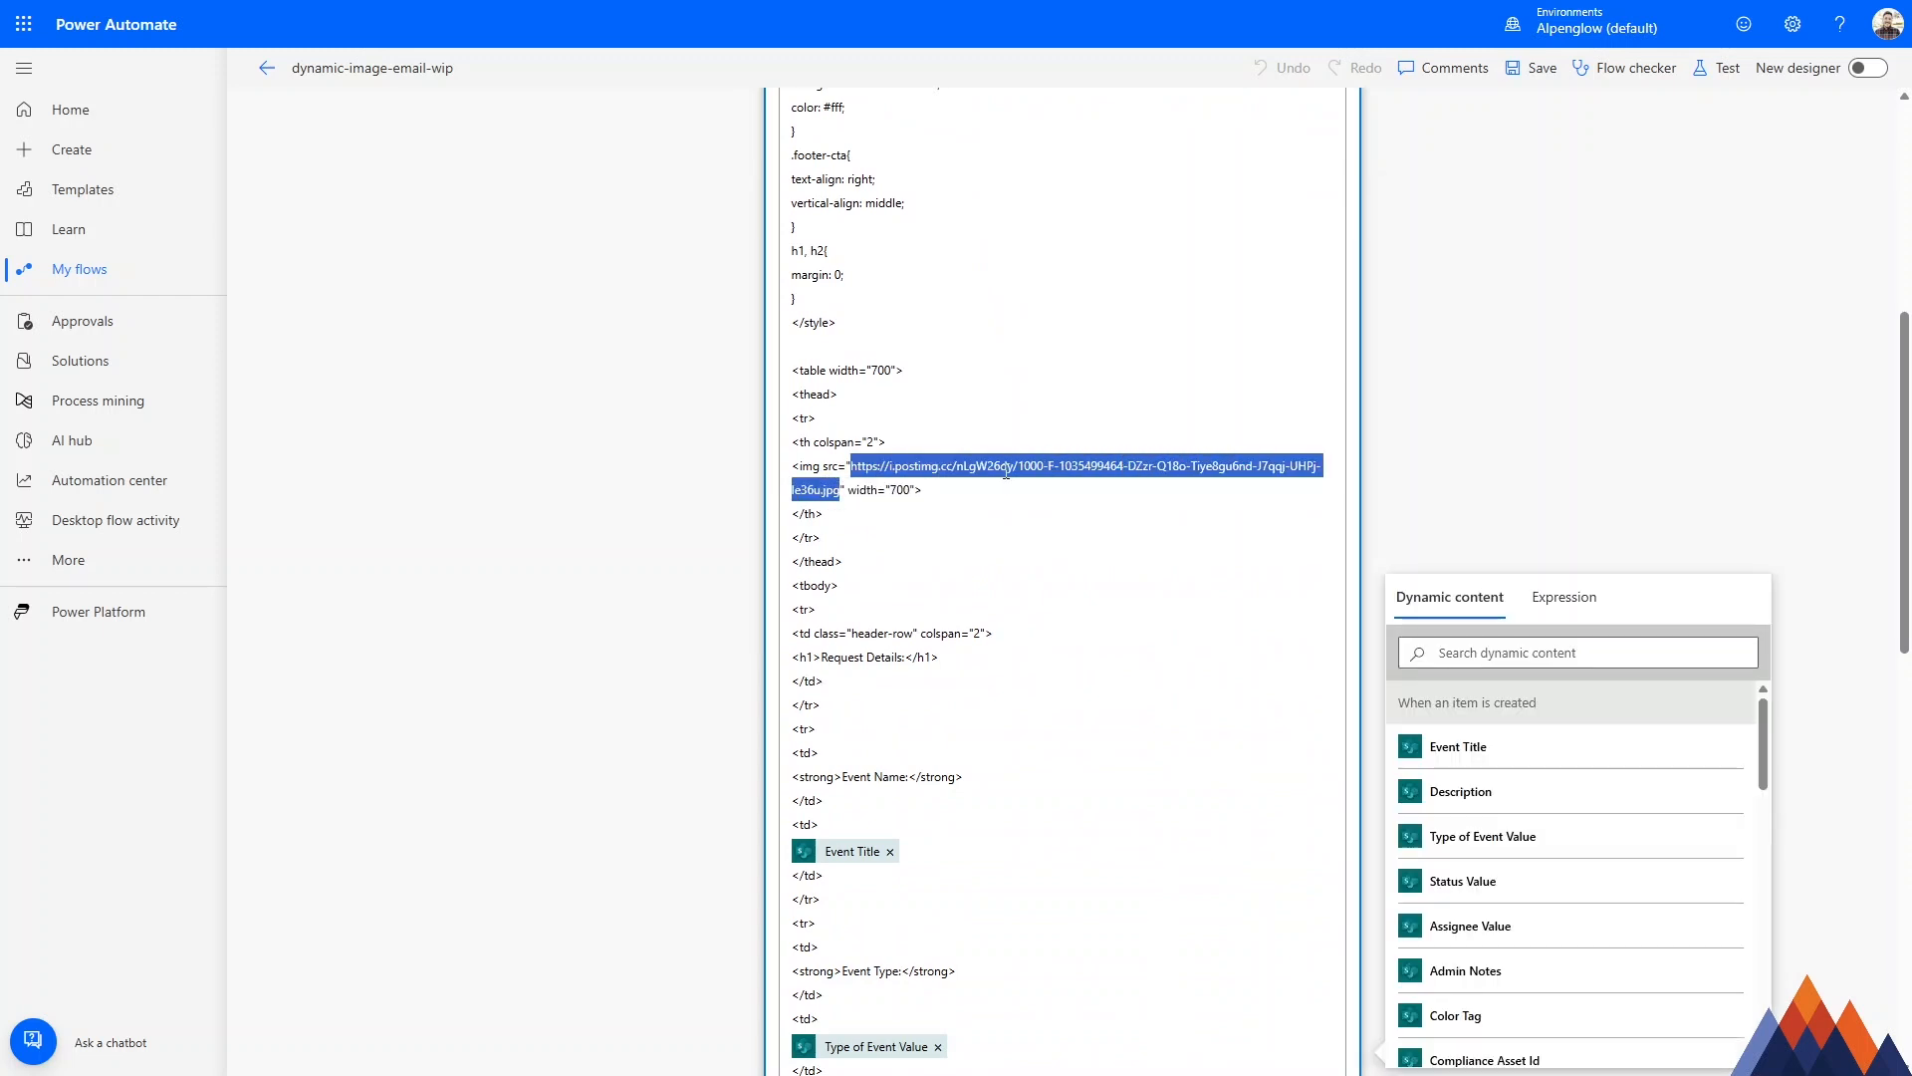
pyautogui.press('BackSpace')
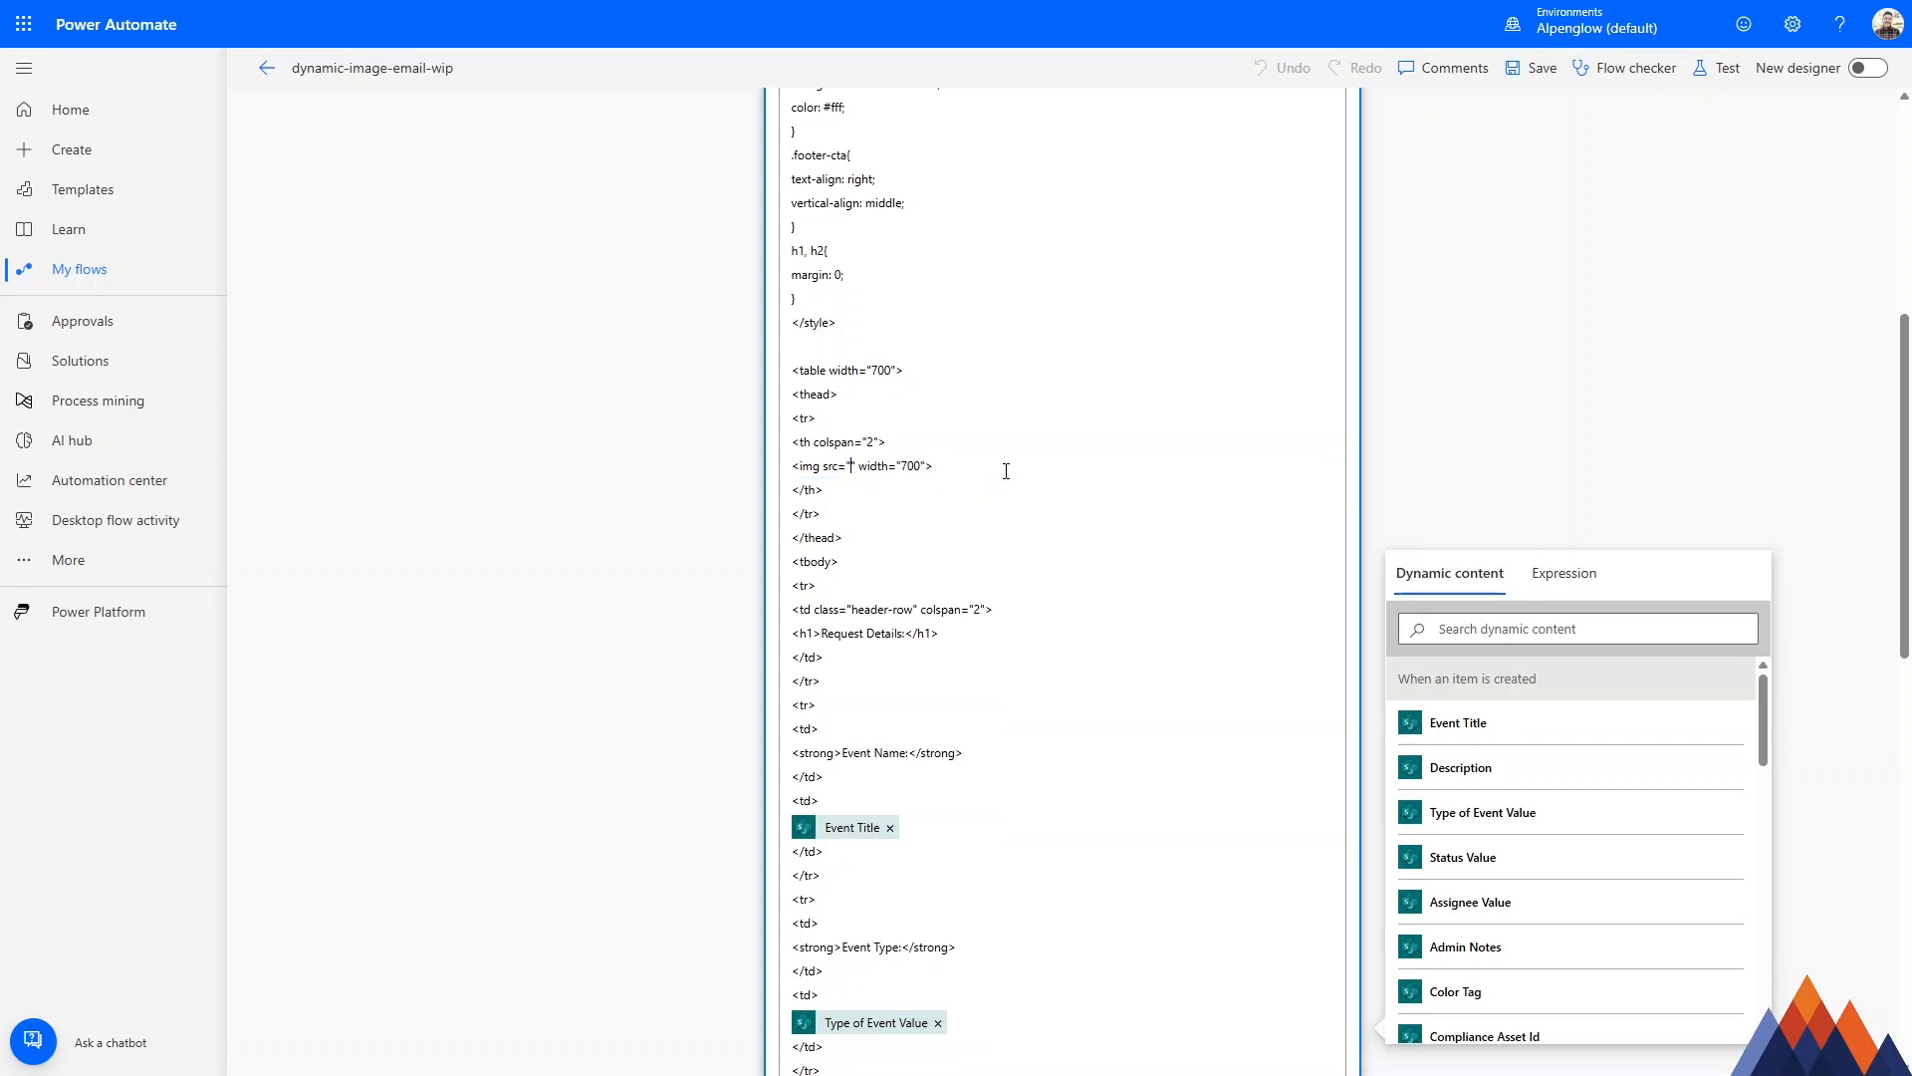
# Begin the banner img tag's empty src attribute with data:@{} in the email's HTML body.
pyautogui.scroll(1, 983, 491)
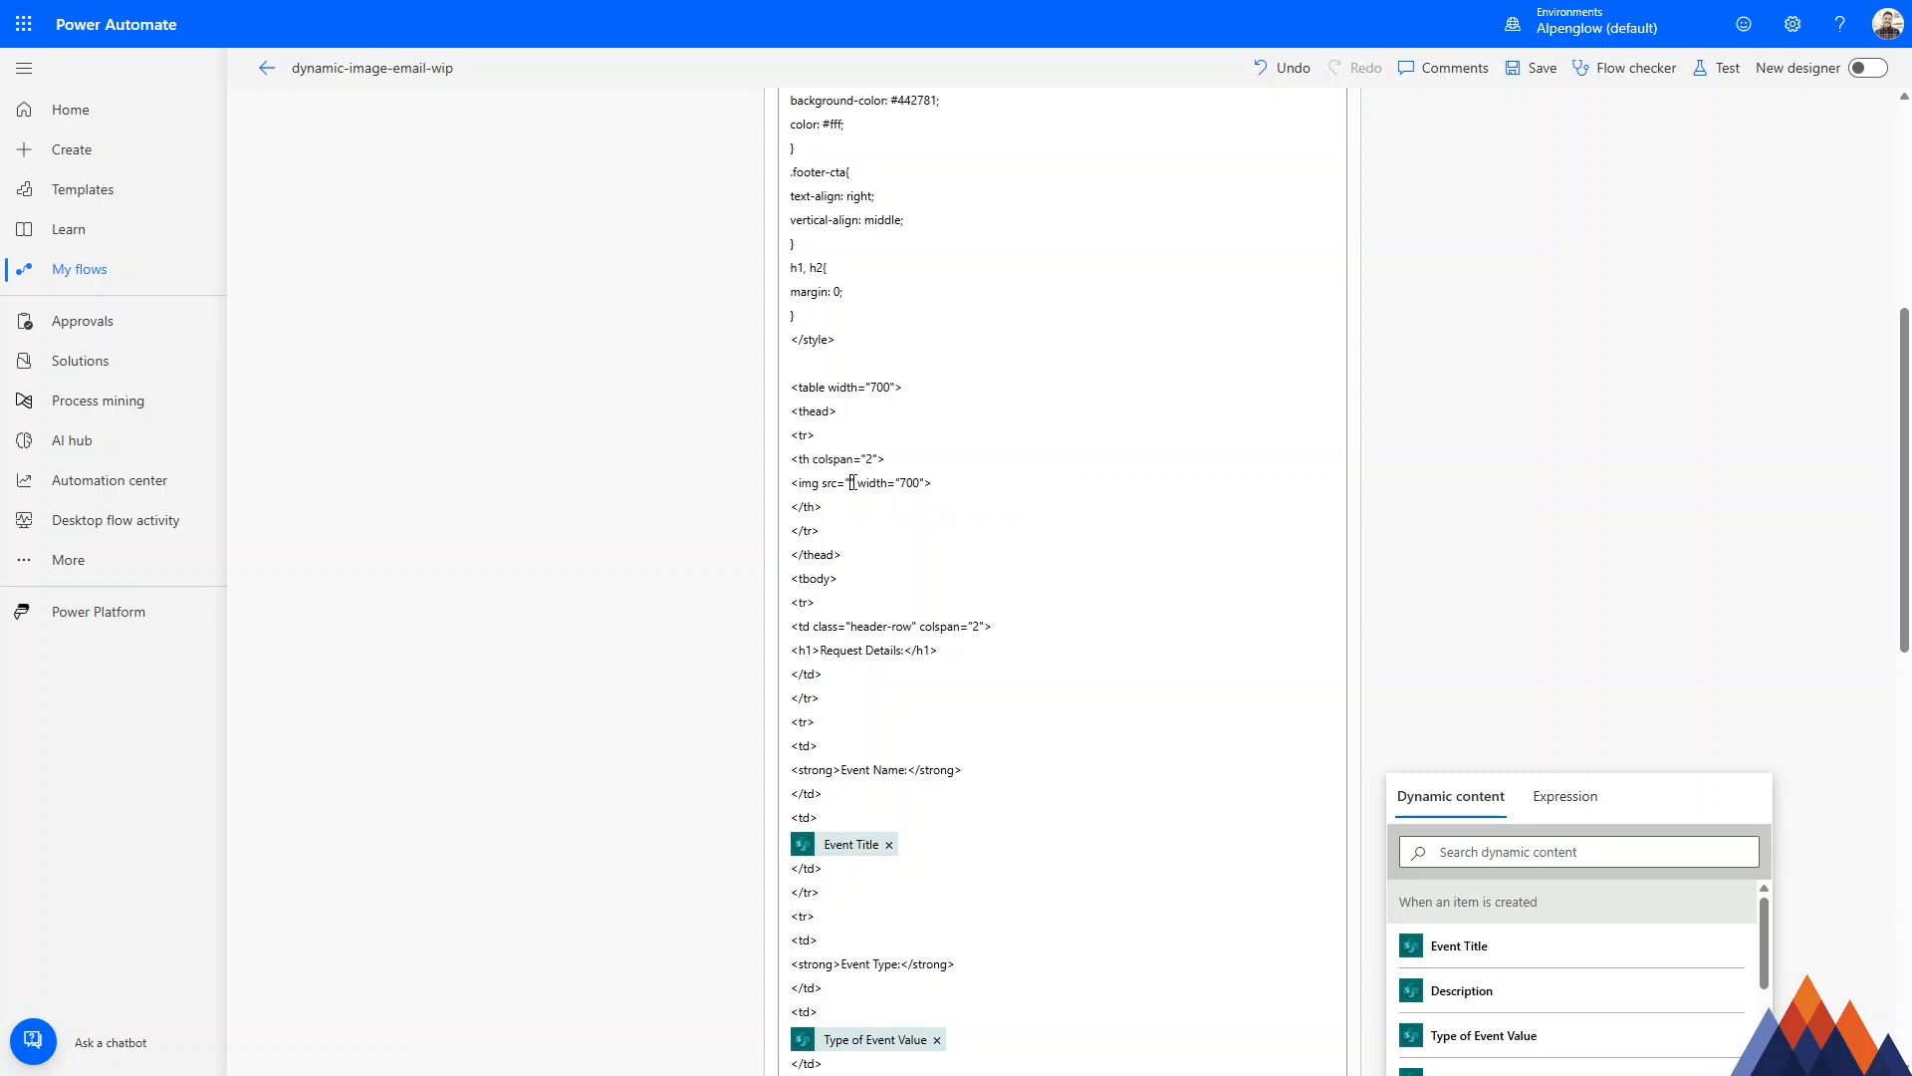
pyautogui.hotkey('ctrl', '+')
pyautogui.hotkey('ctrl', '+')
pyautogui.hotkey('ctrl', '+')
pyautogui.hotkey('ctrl', '+')
pyautogui.hotkey('ctrl', '+')
pyautogui.scroll(-4, 807, 682)
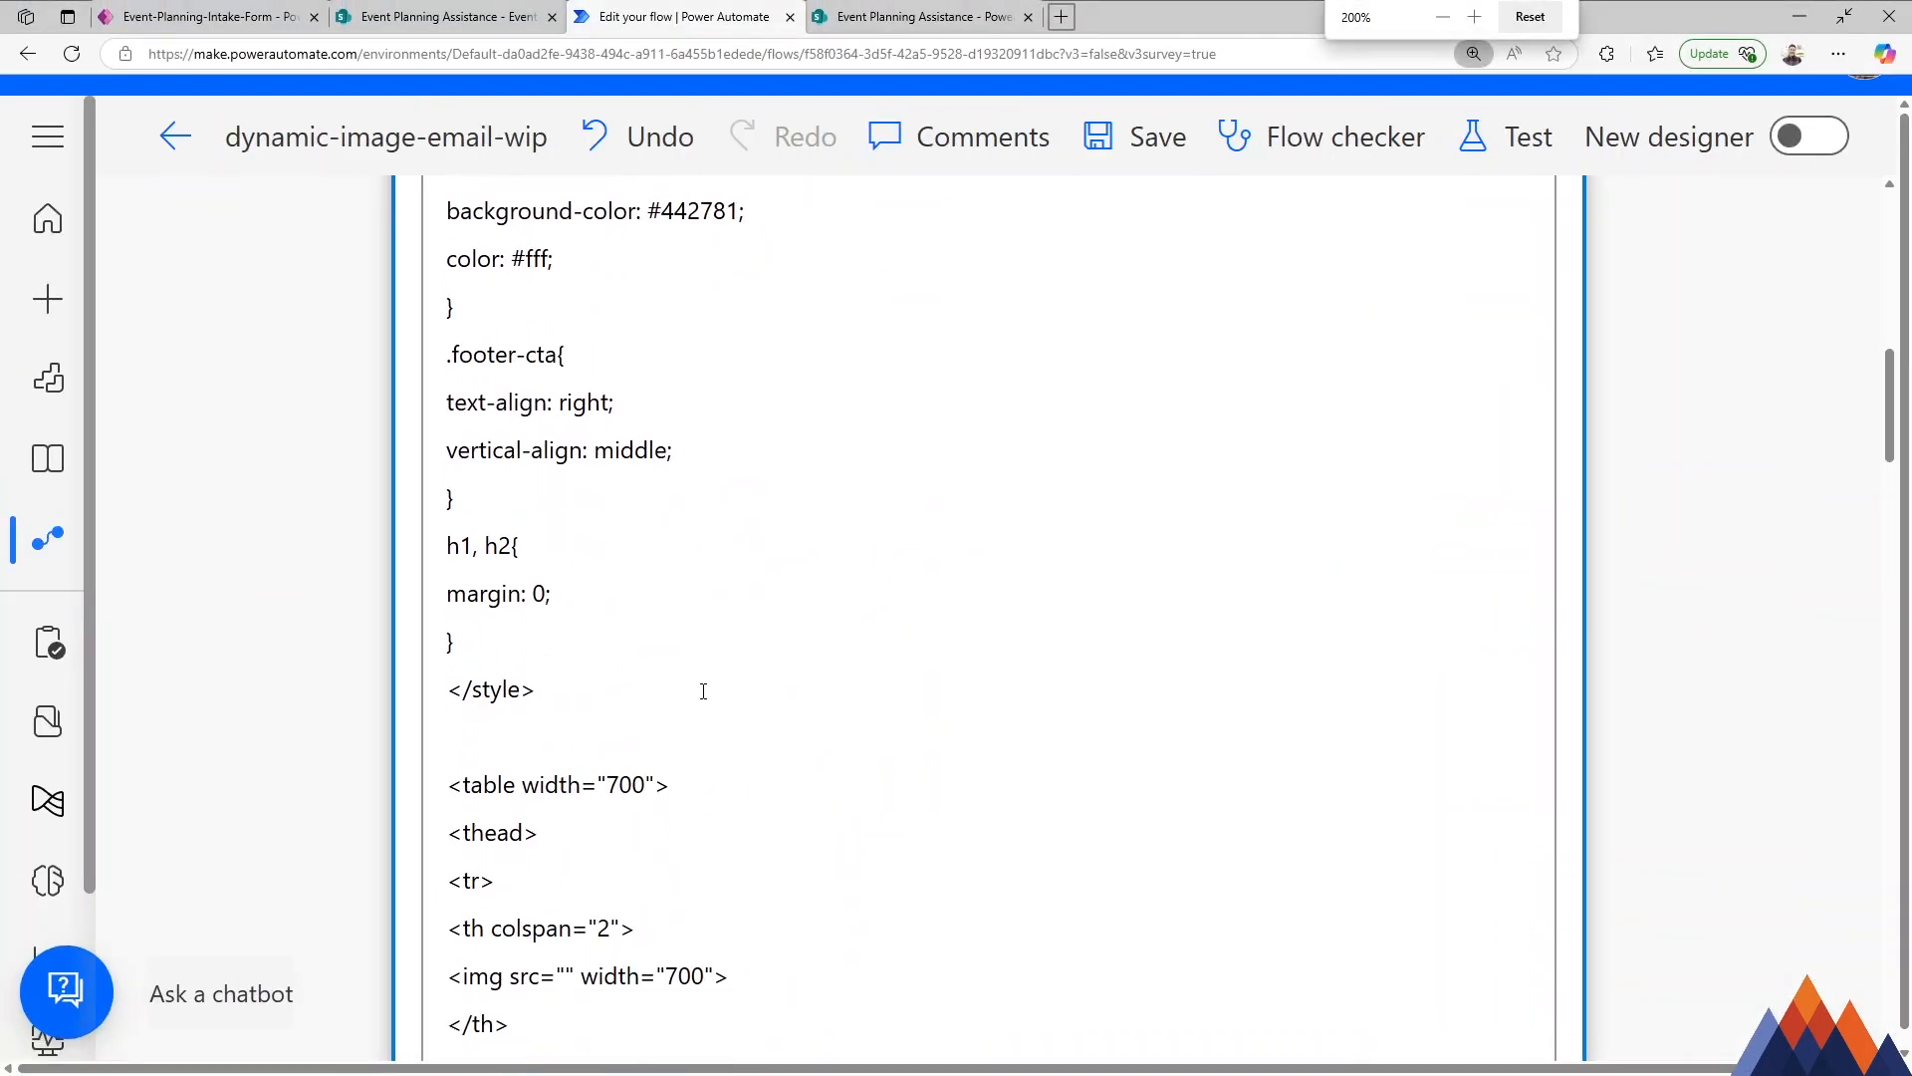
pyautogui.click(565, 552)
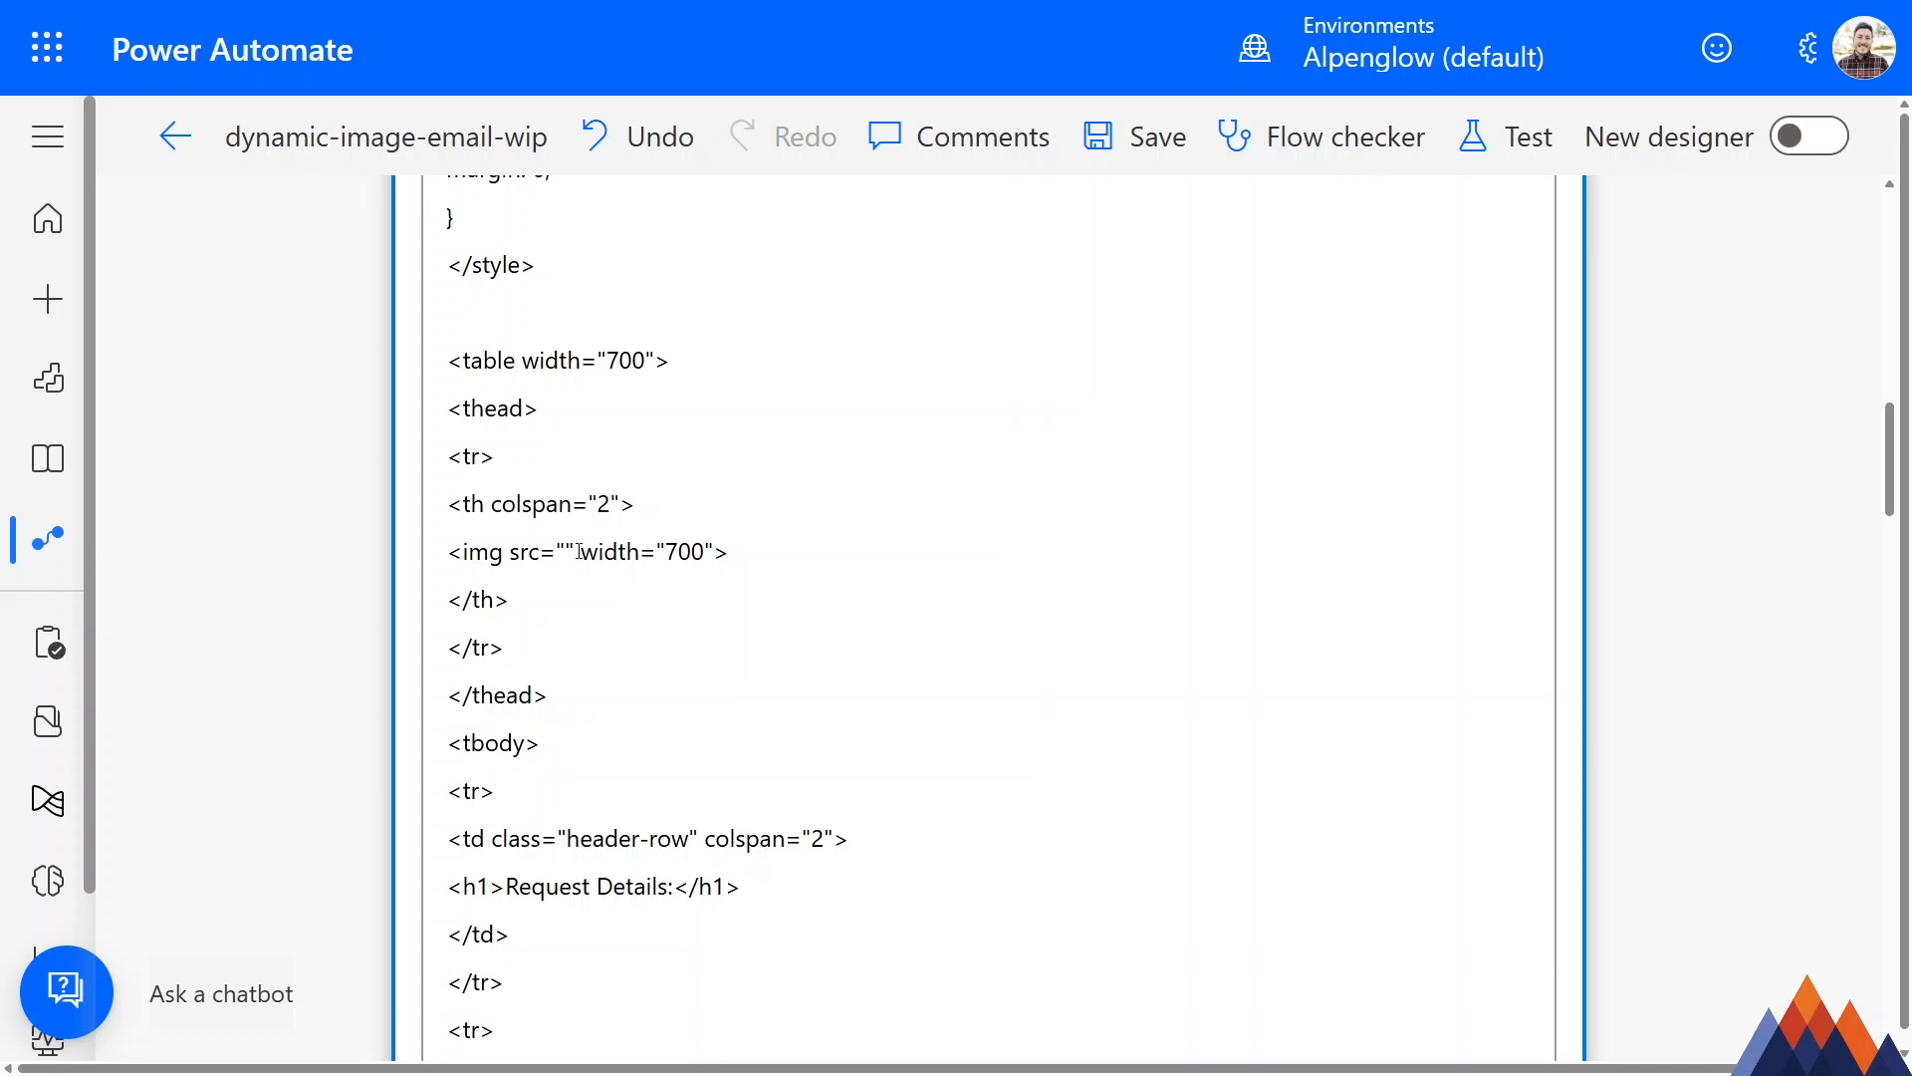
pyautogui.click(580, 550)
pyautogui.write('data:')
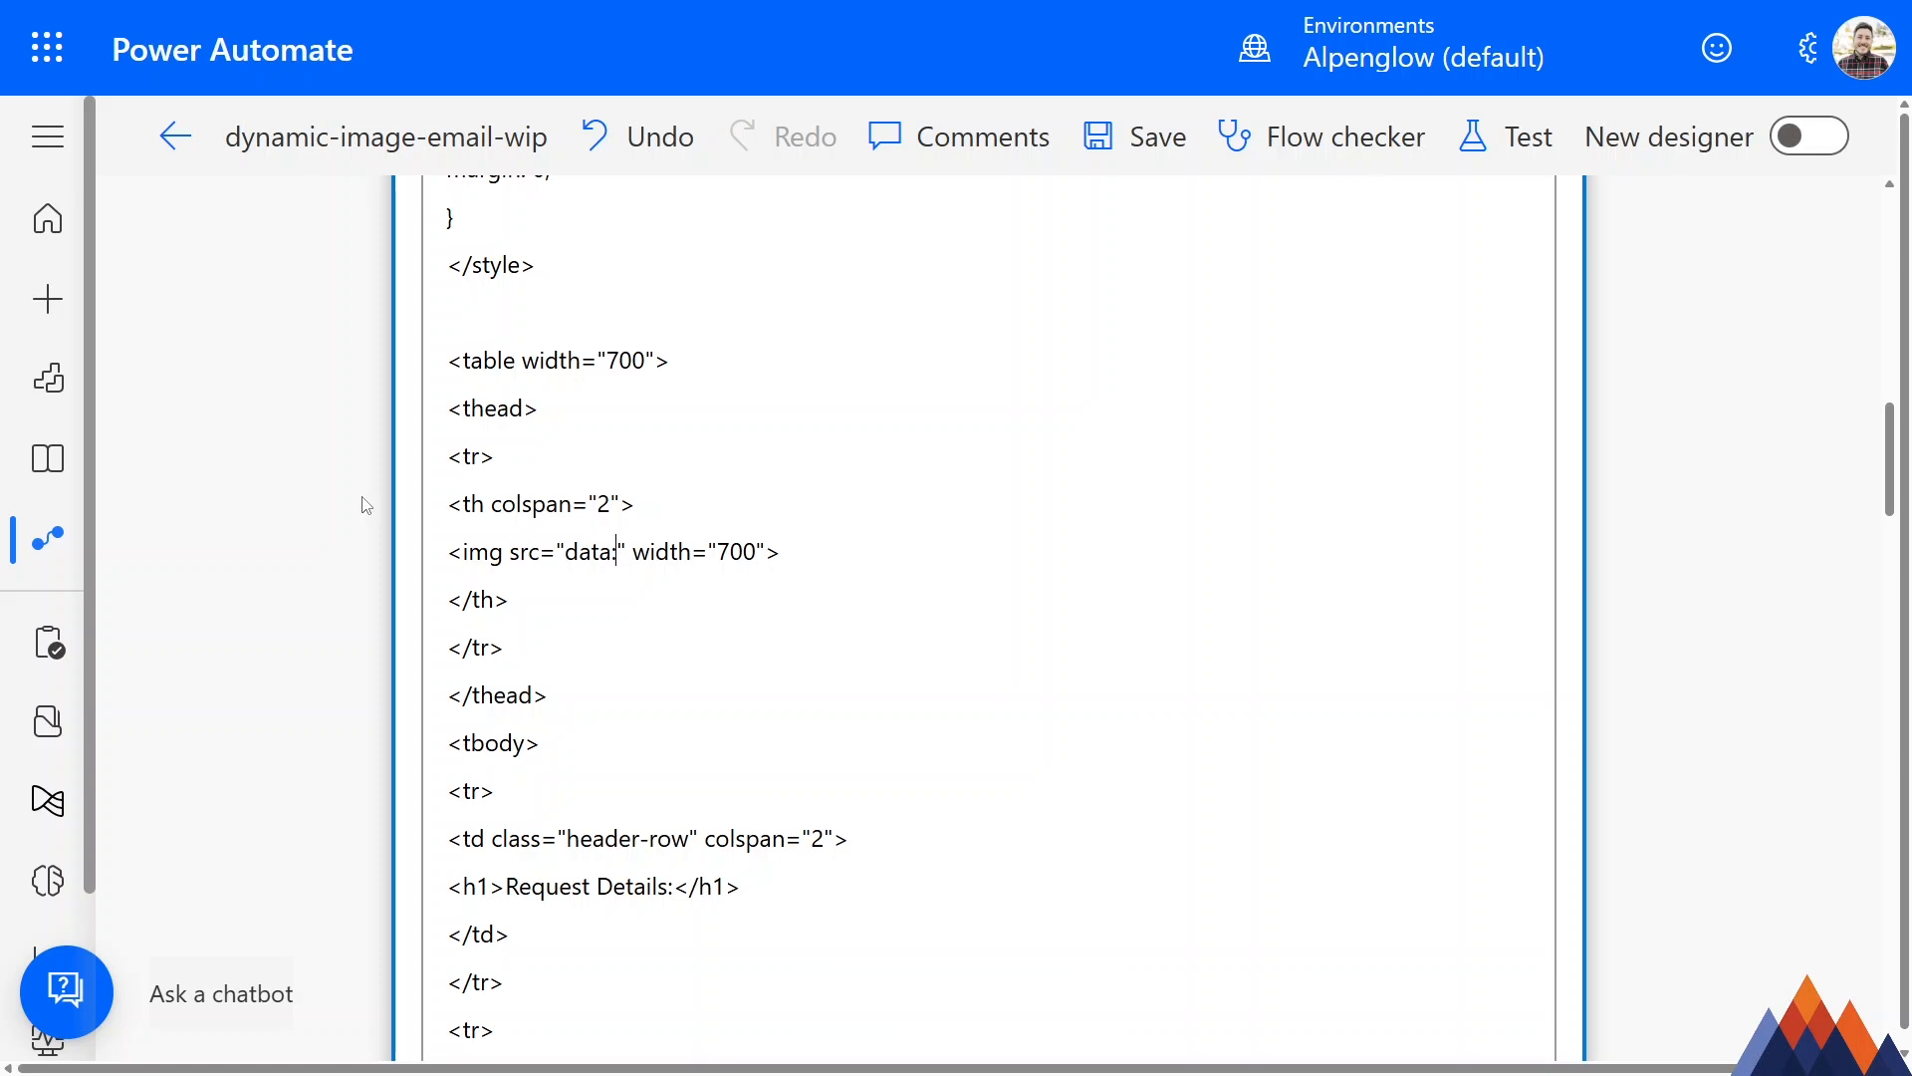
pyautogui.write('@')
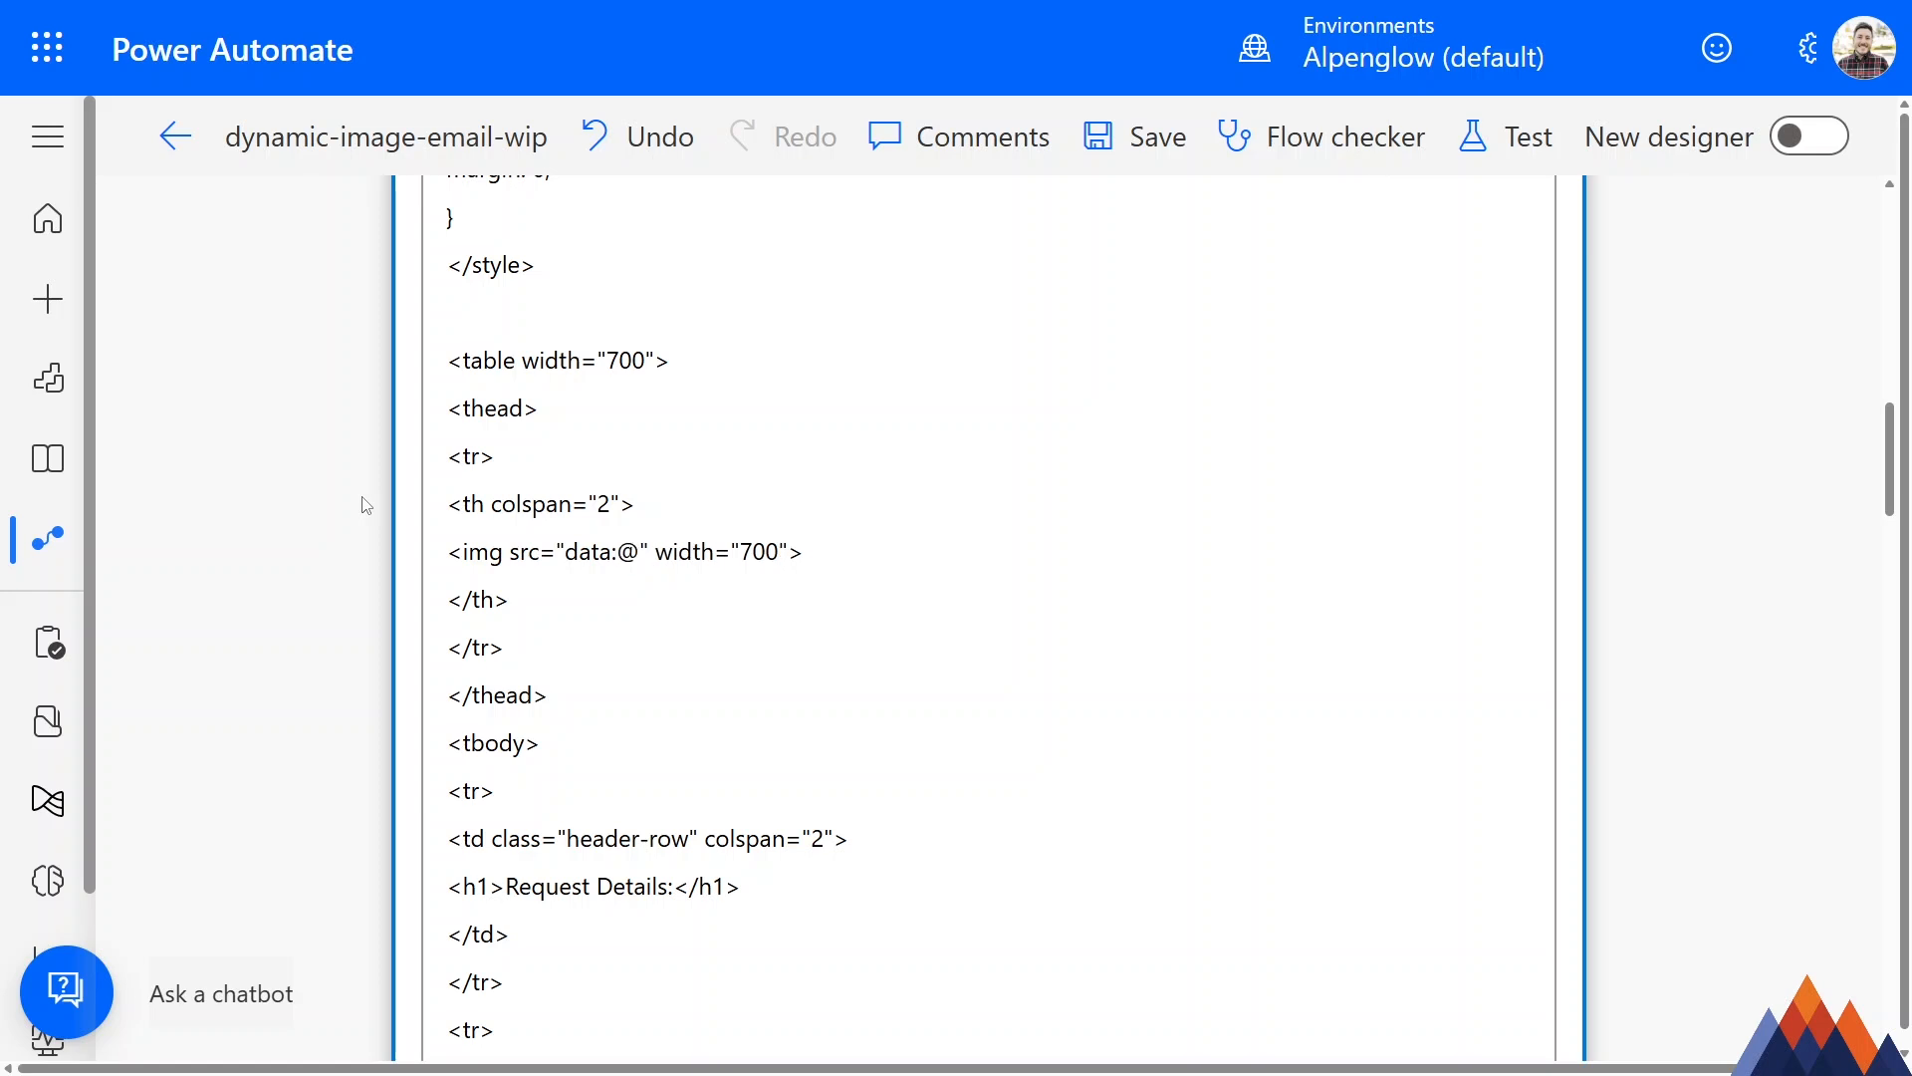
pyautogui.write('{}')
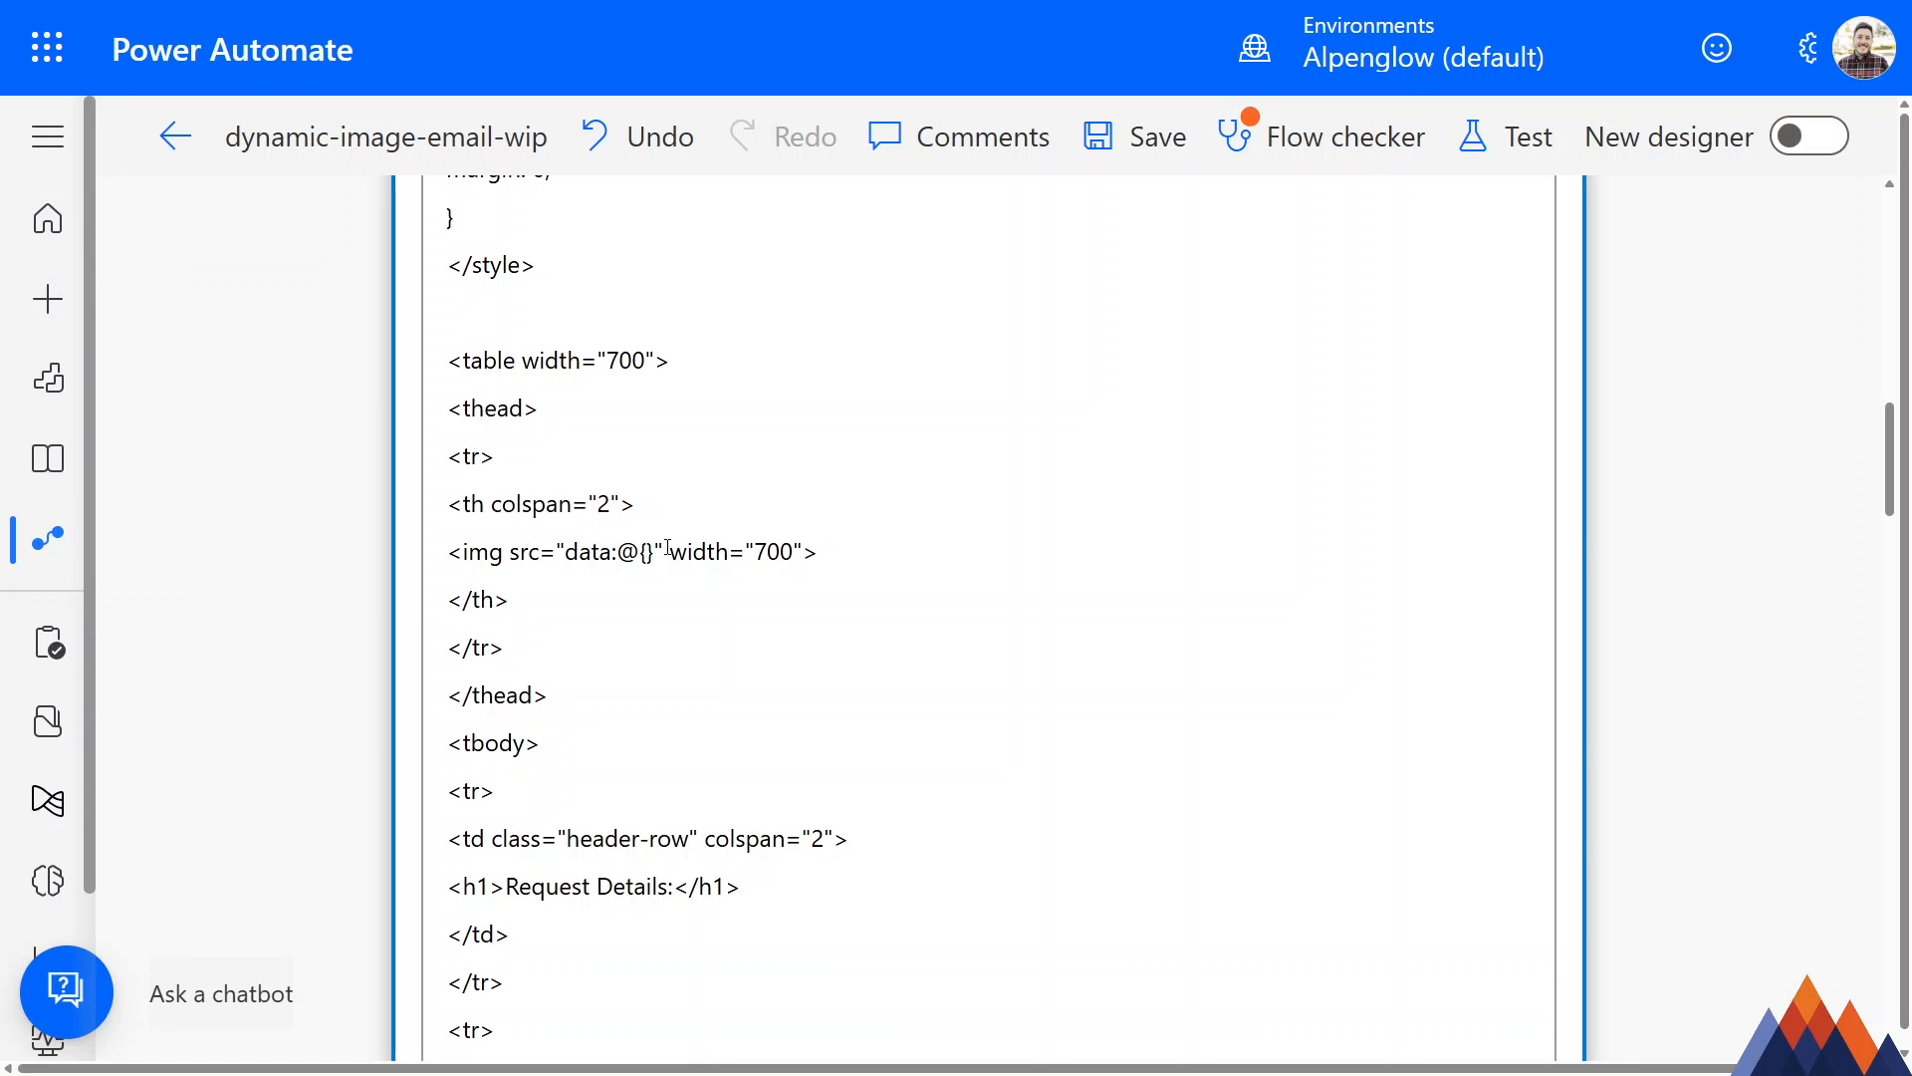
# Enter outputs('GetBannerImage') inside the curly braces of the banner's src attribute.
pyautogui.write('outputs')
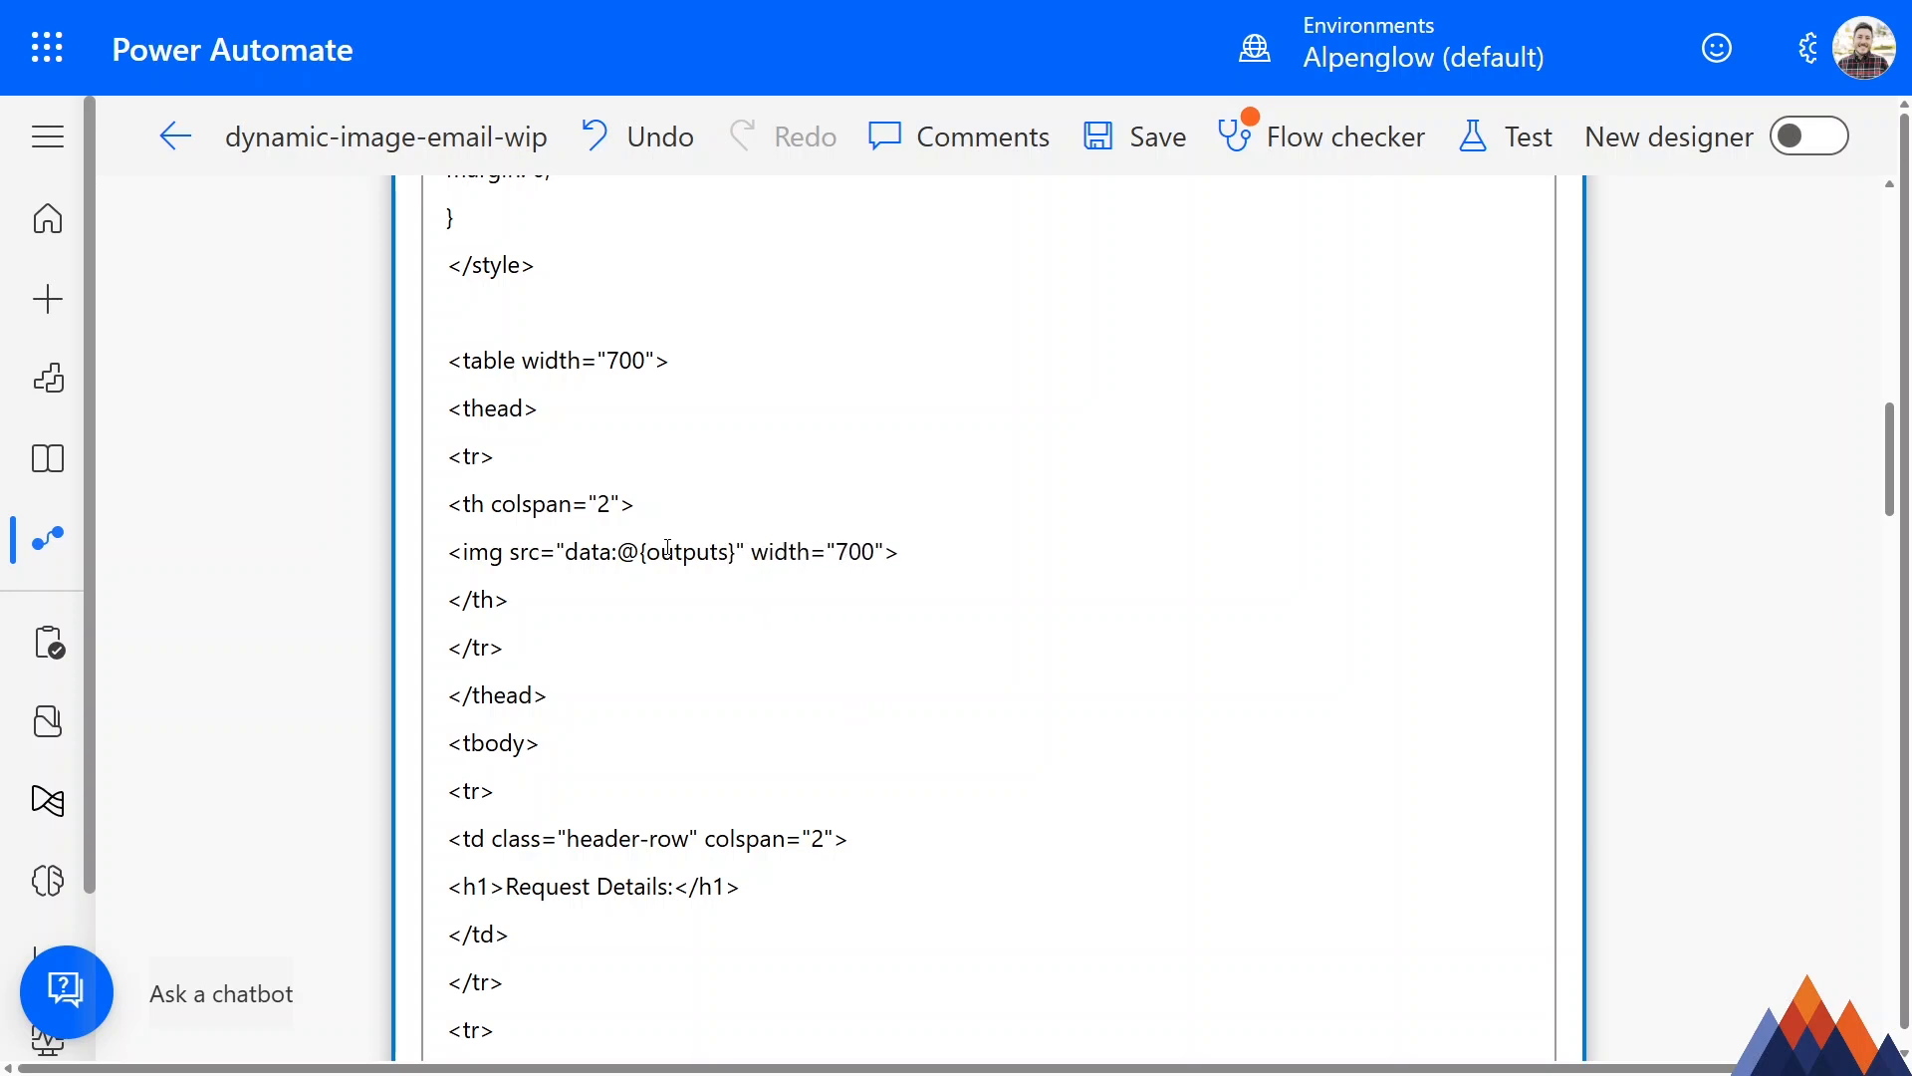
pyautogui.write('()')
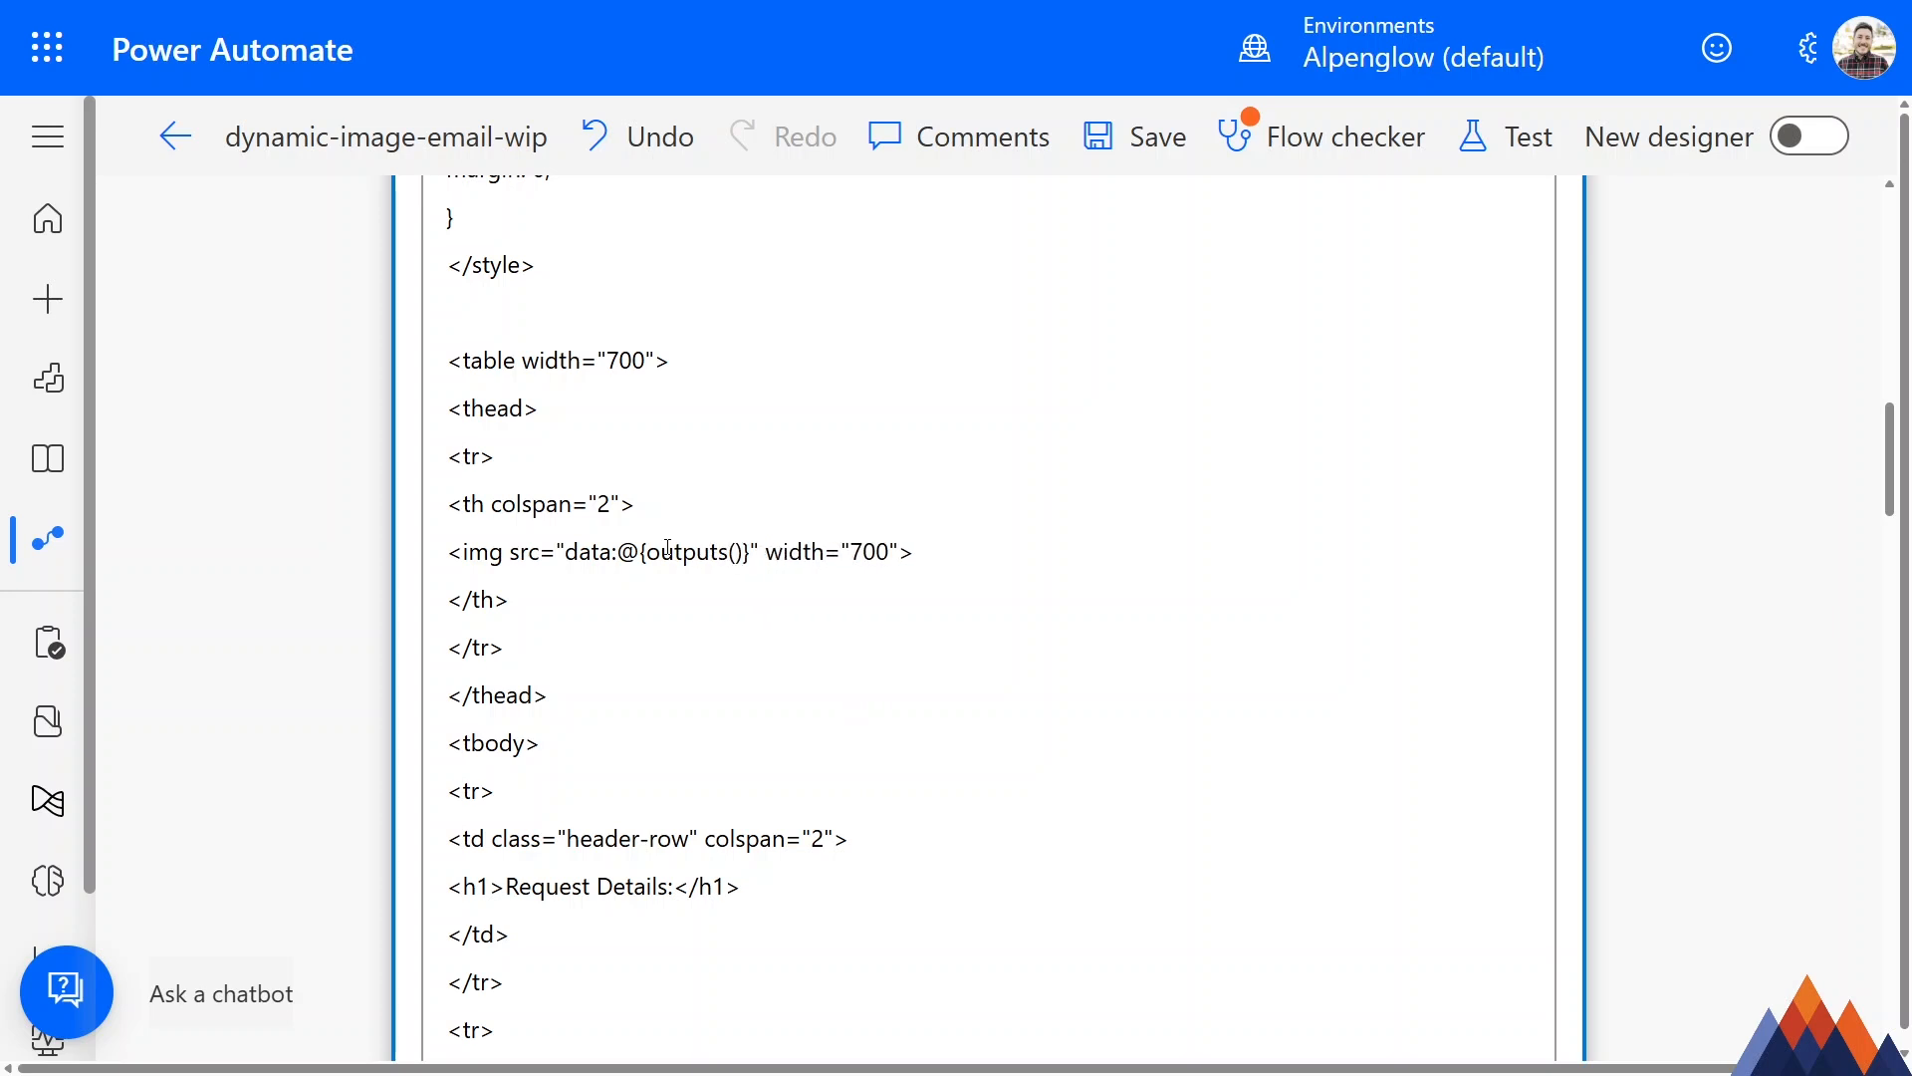
pyautogui.write("'GetBanner")
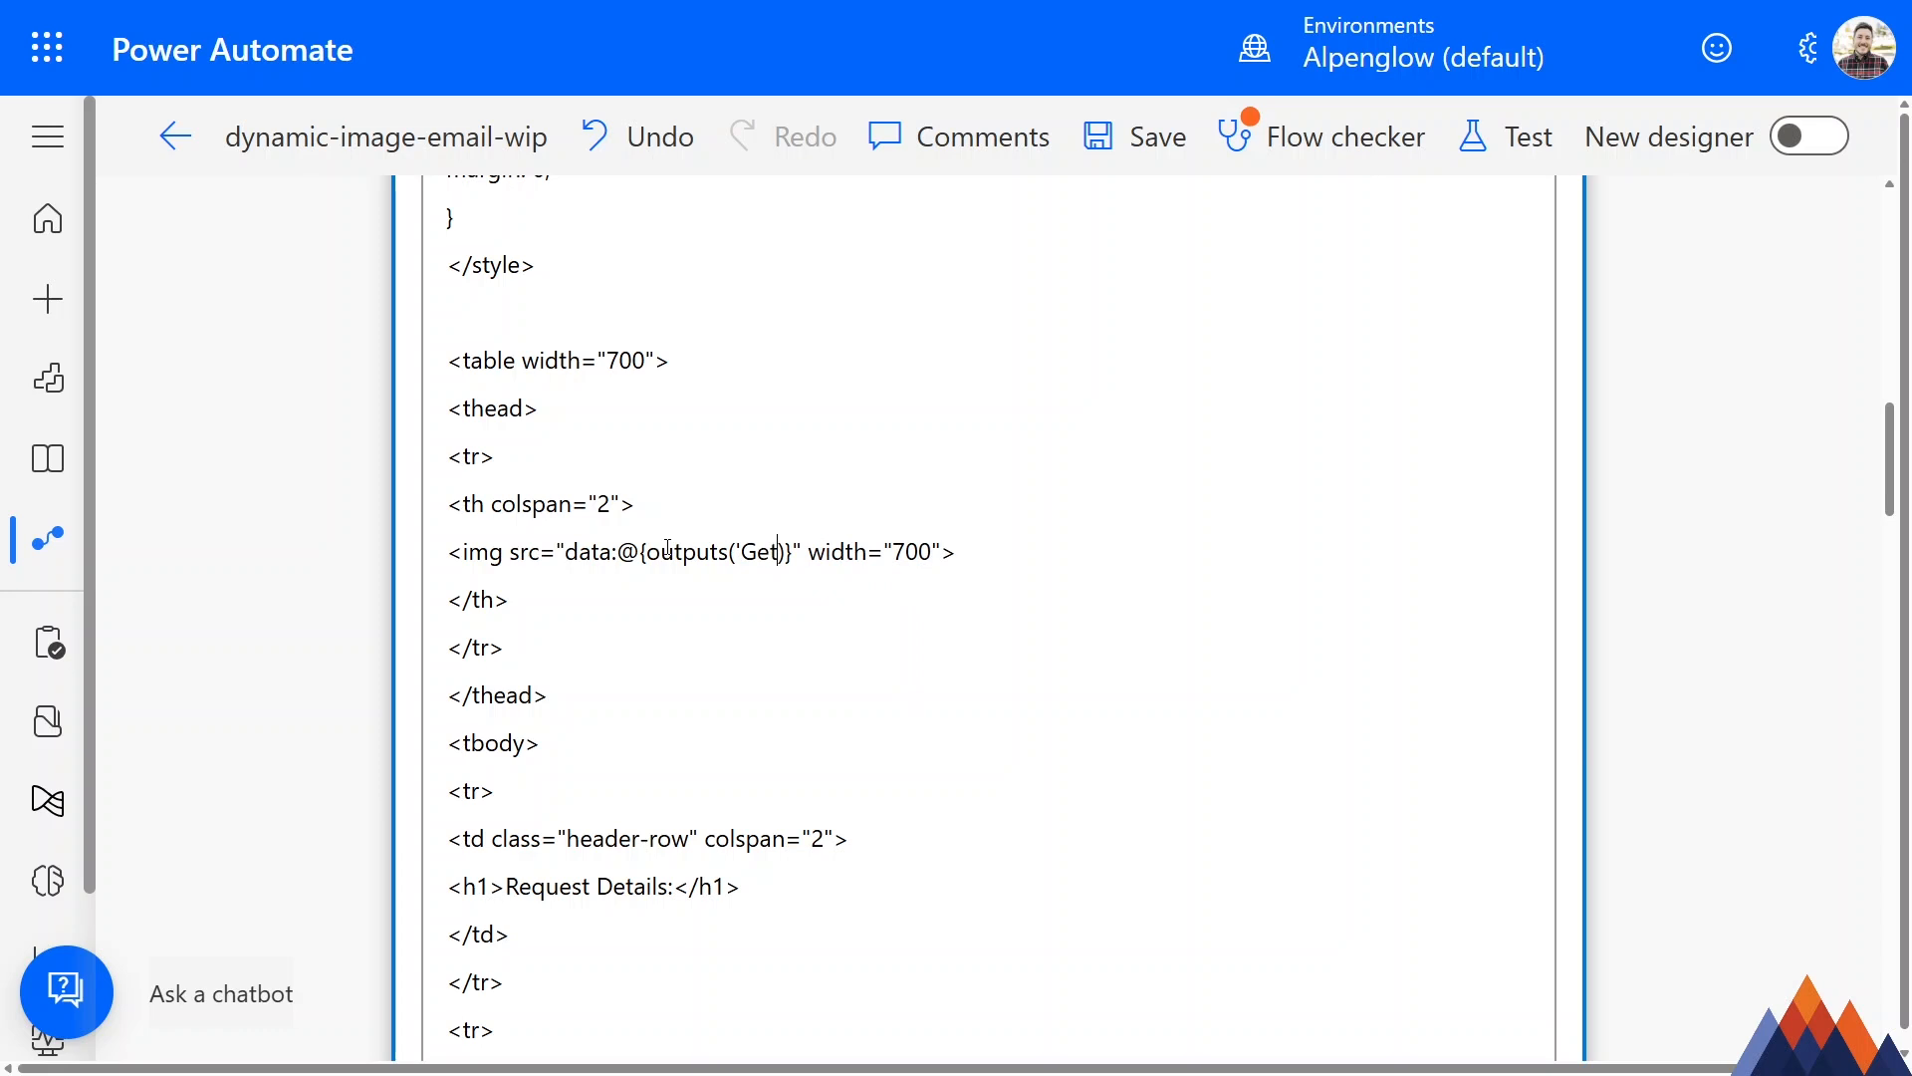
pyautogui.write("Image'")
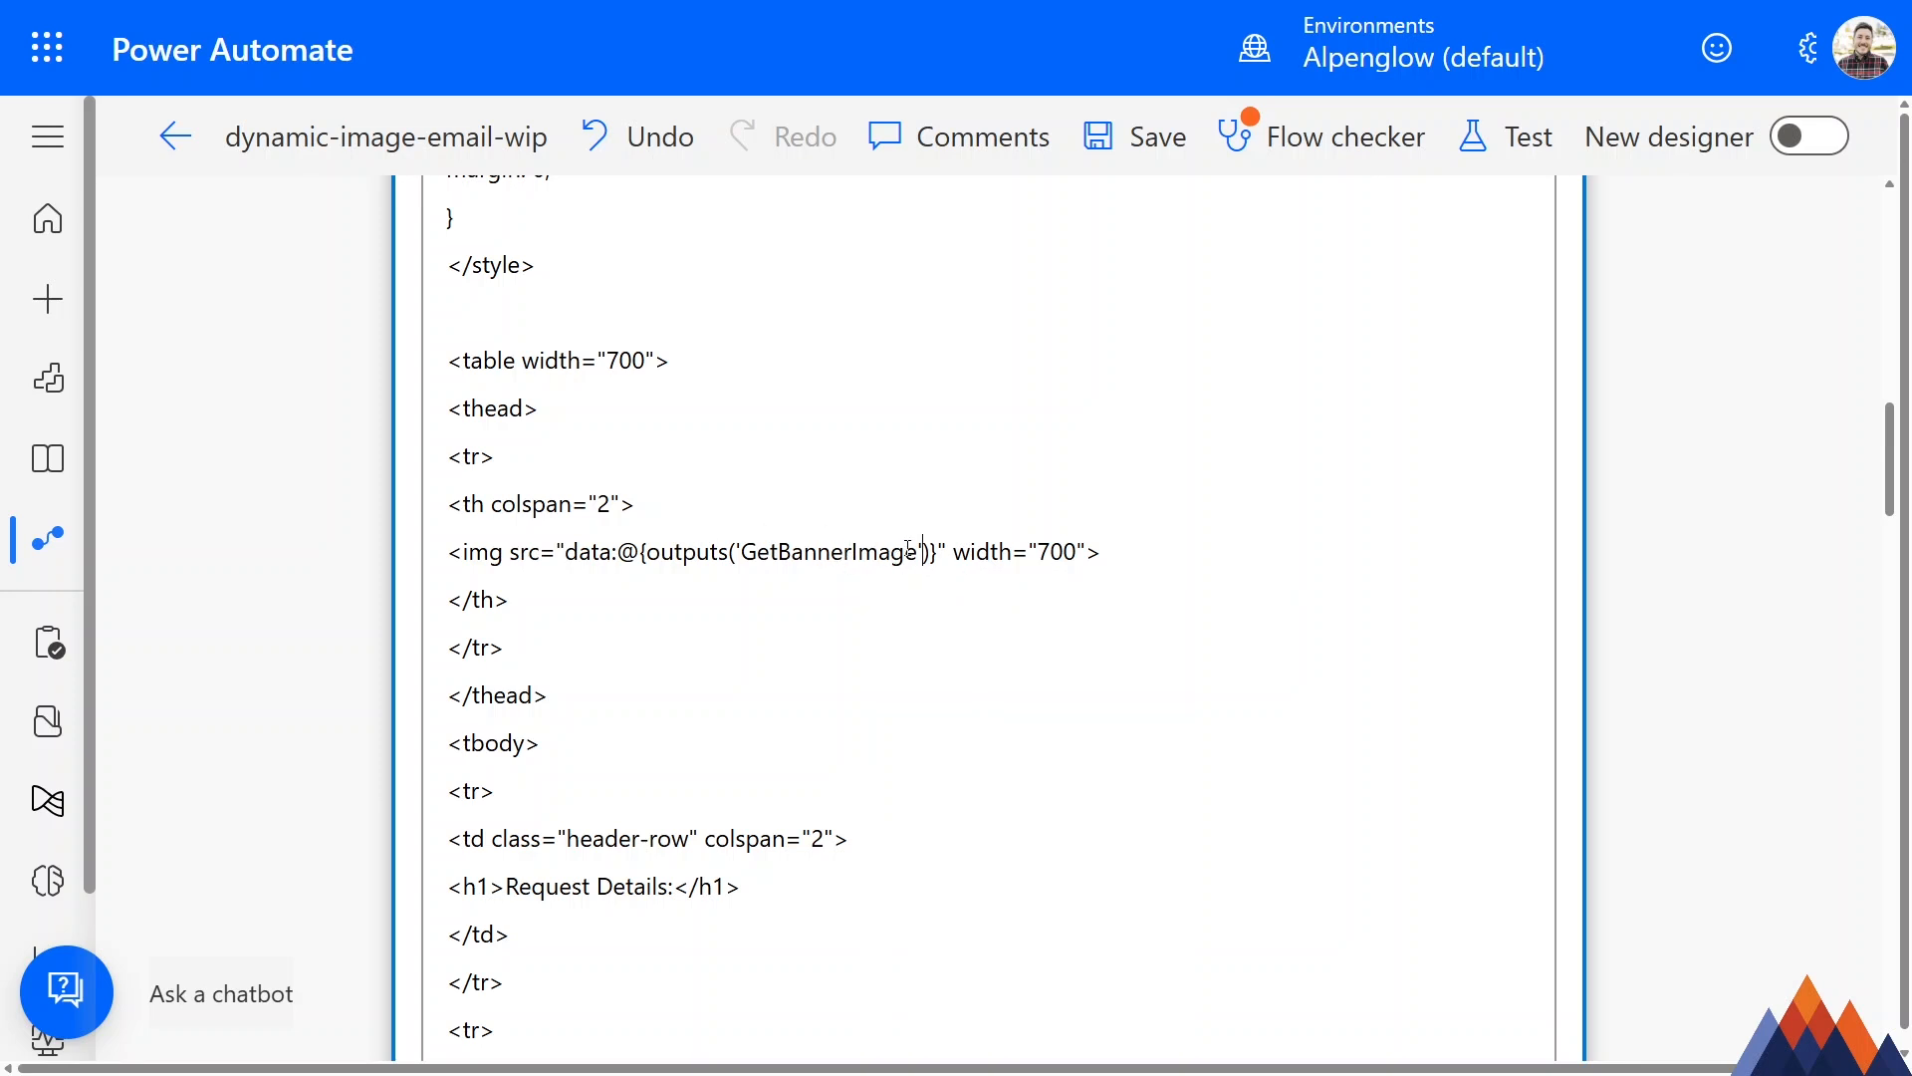
pyautogui.press('Right')
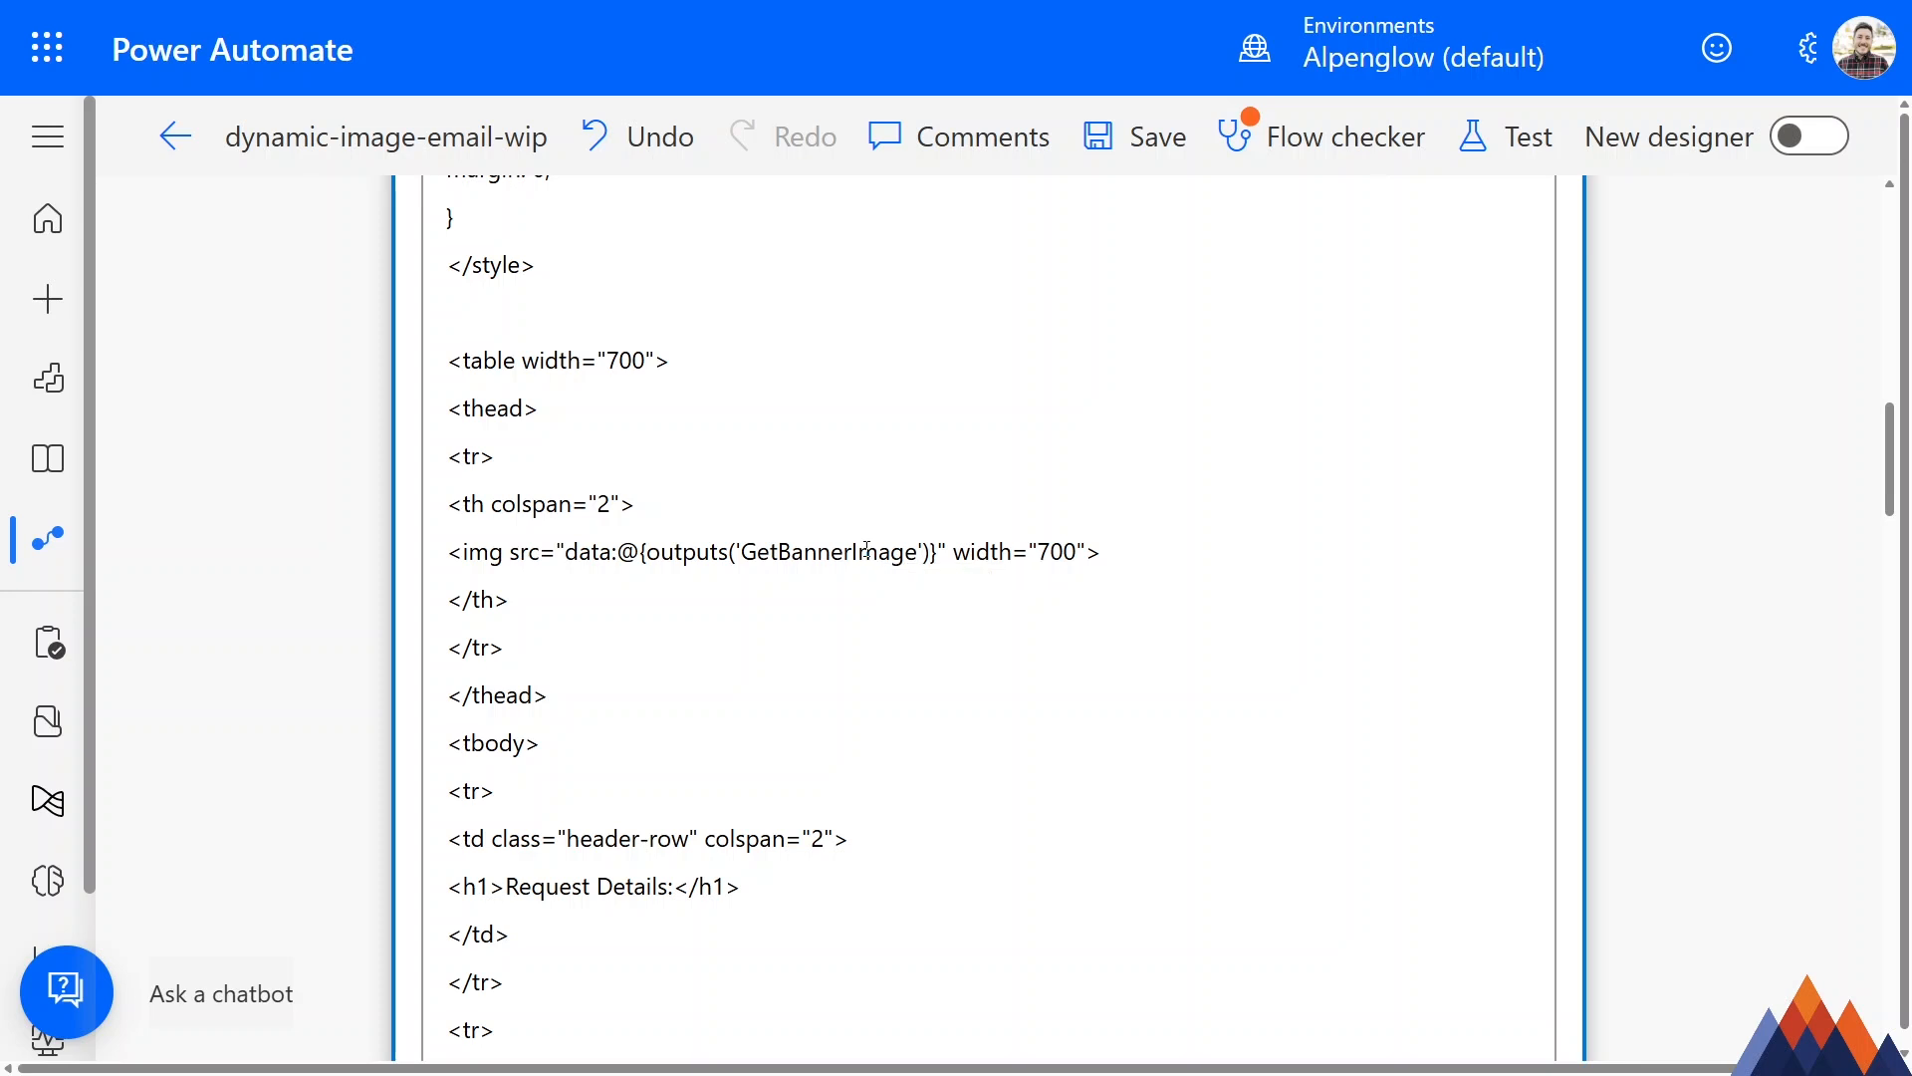
# Extend the outputs('GetBannerImage') expression with ?['body']['$content-type'] inside the curly braces.
pyautogui.write('?')
pyautogui.write('[')
pyautogui.write("'body")
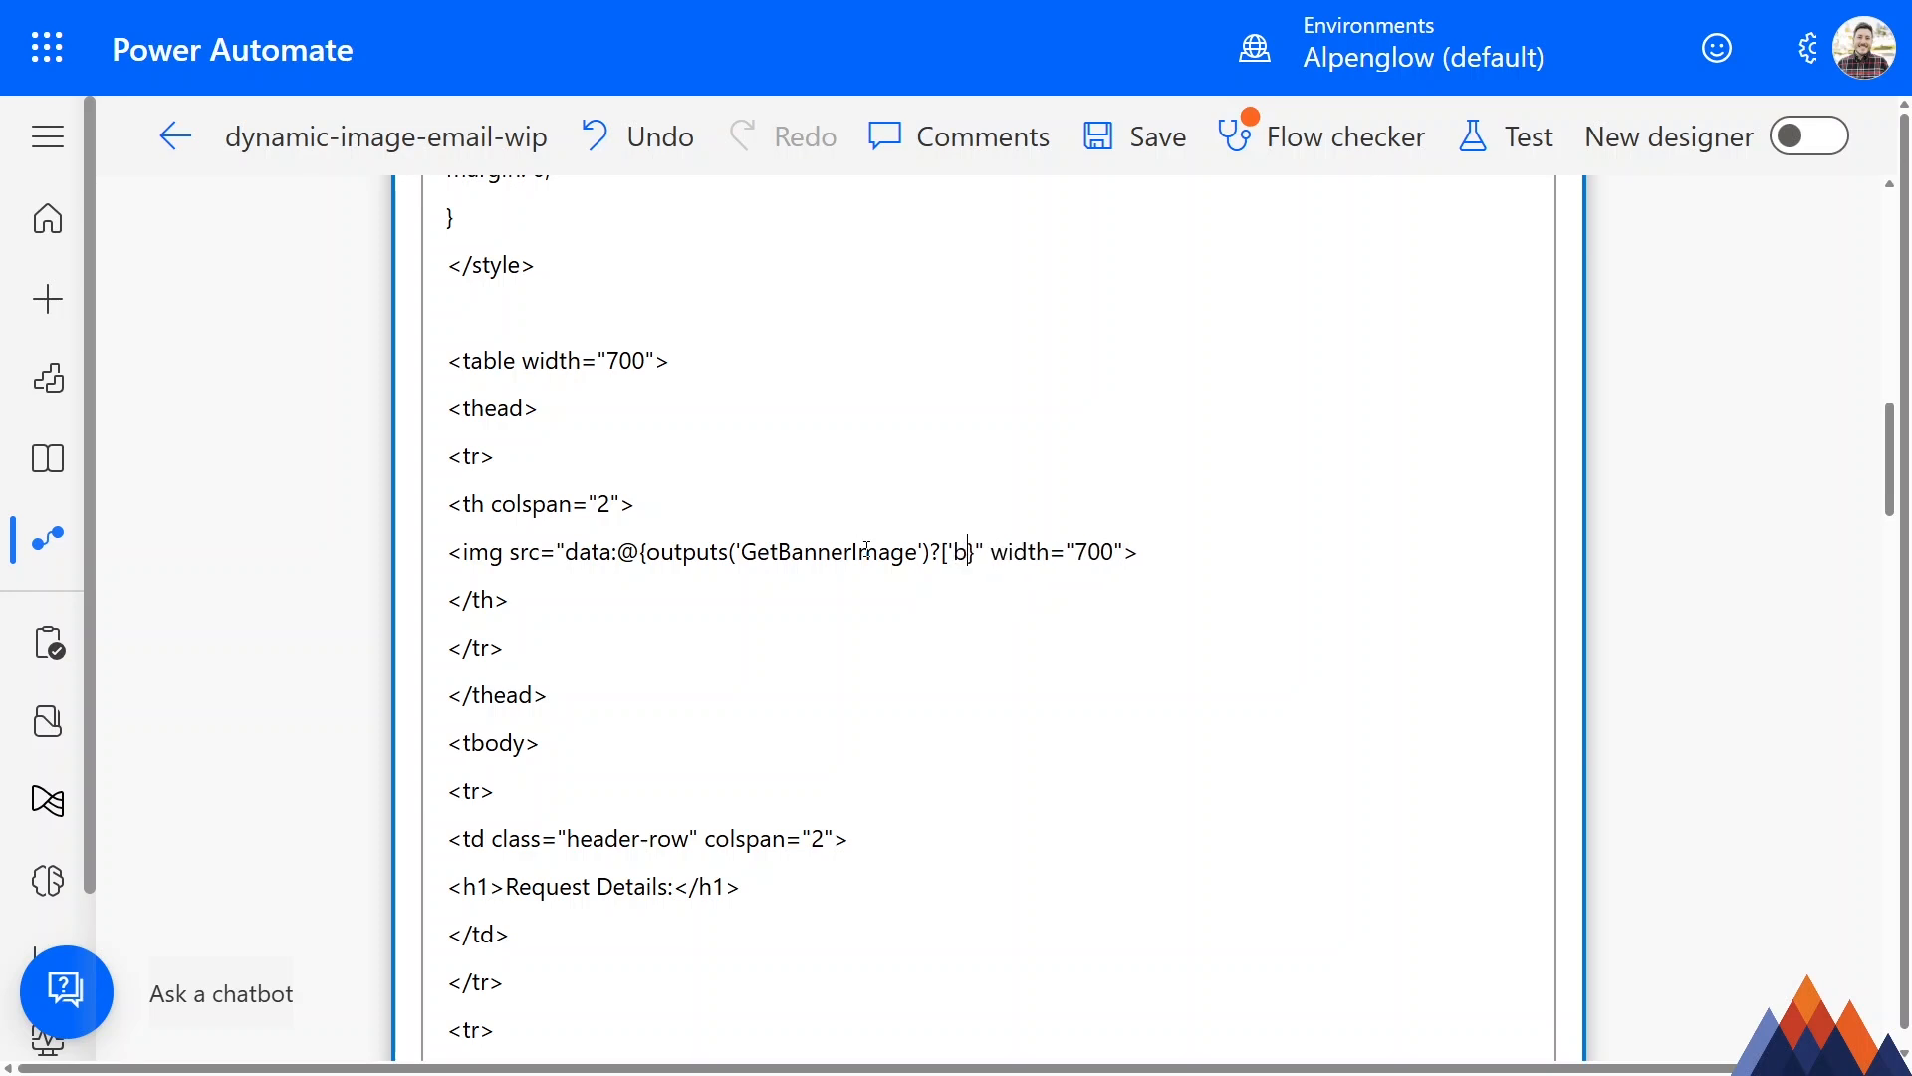
pyautogui.write("']")
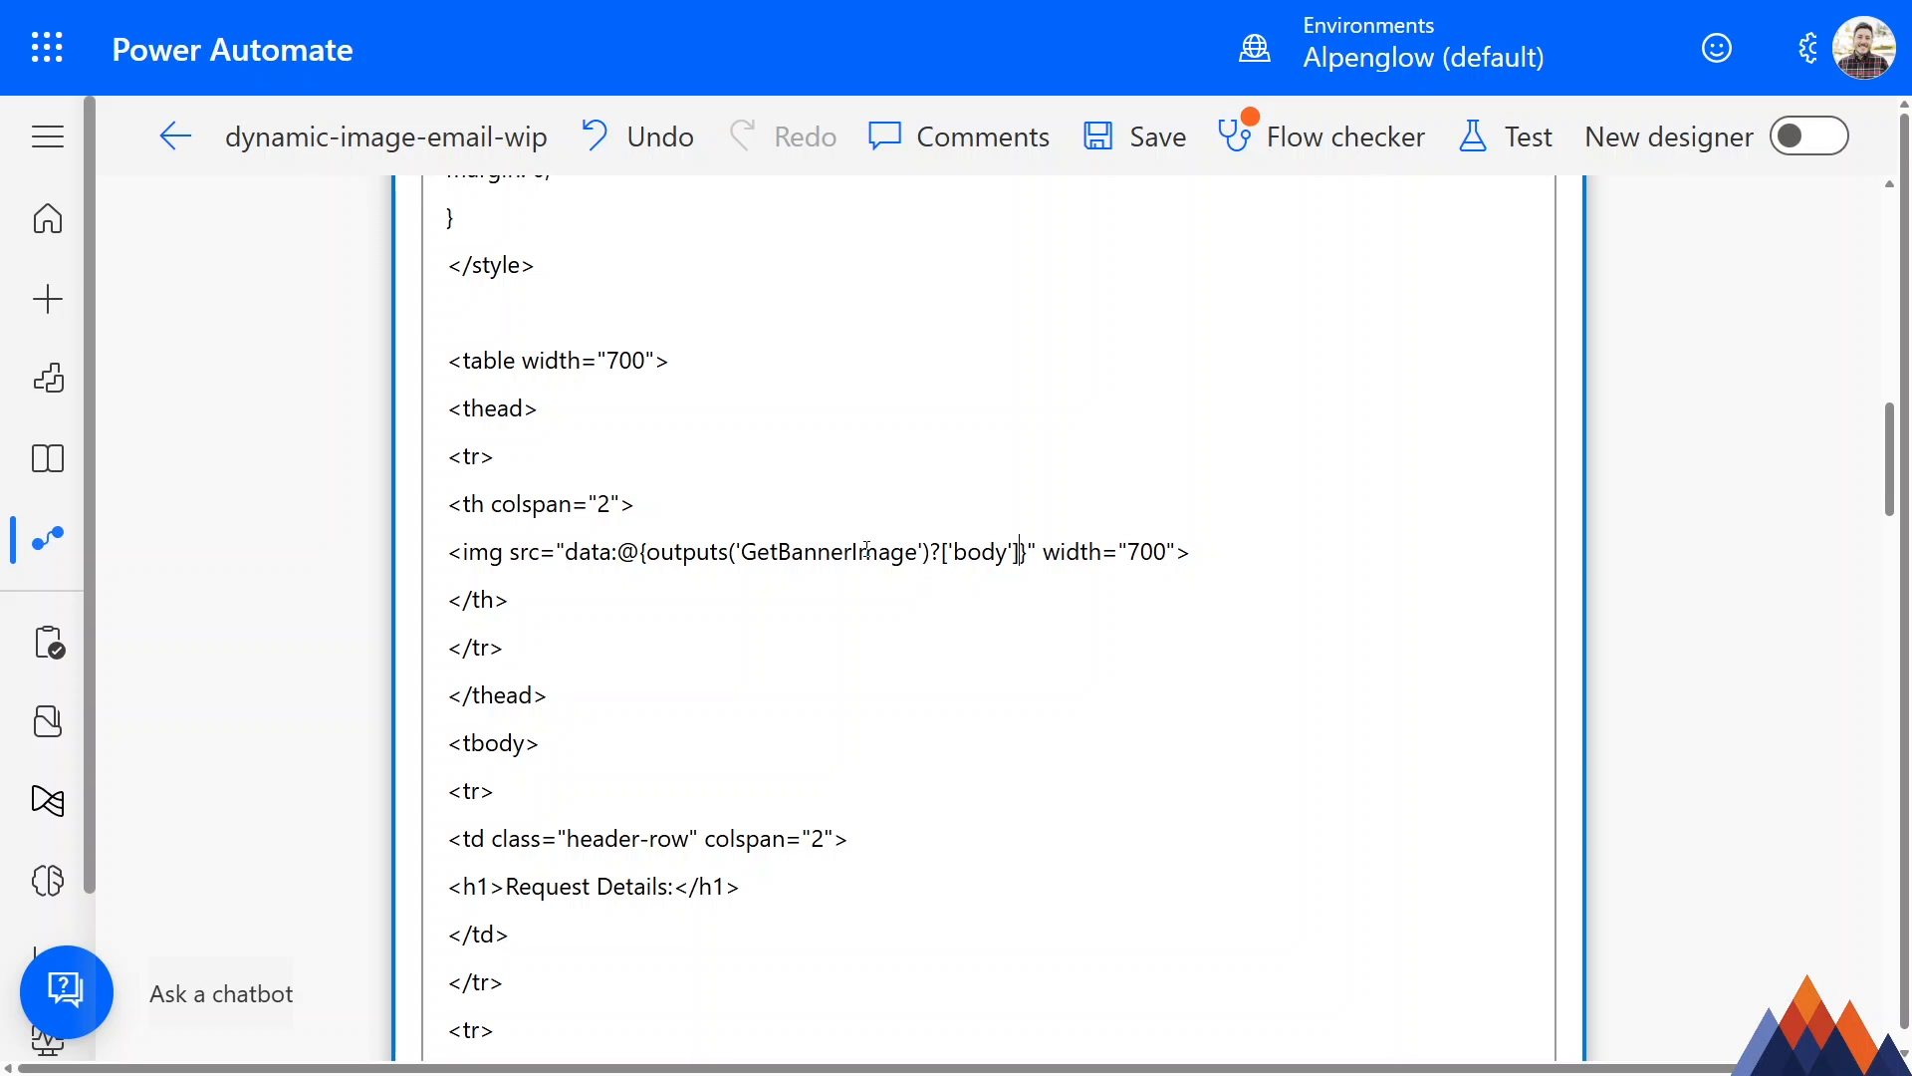
pyautogui.write("['")
pyautogui.write('$content-type')
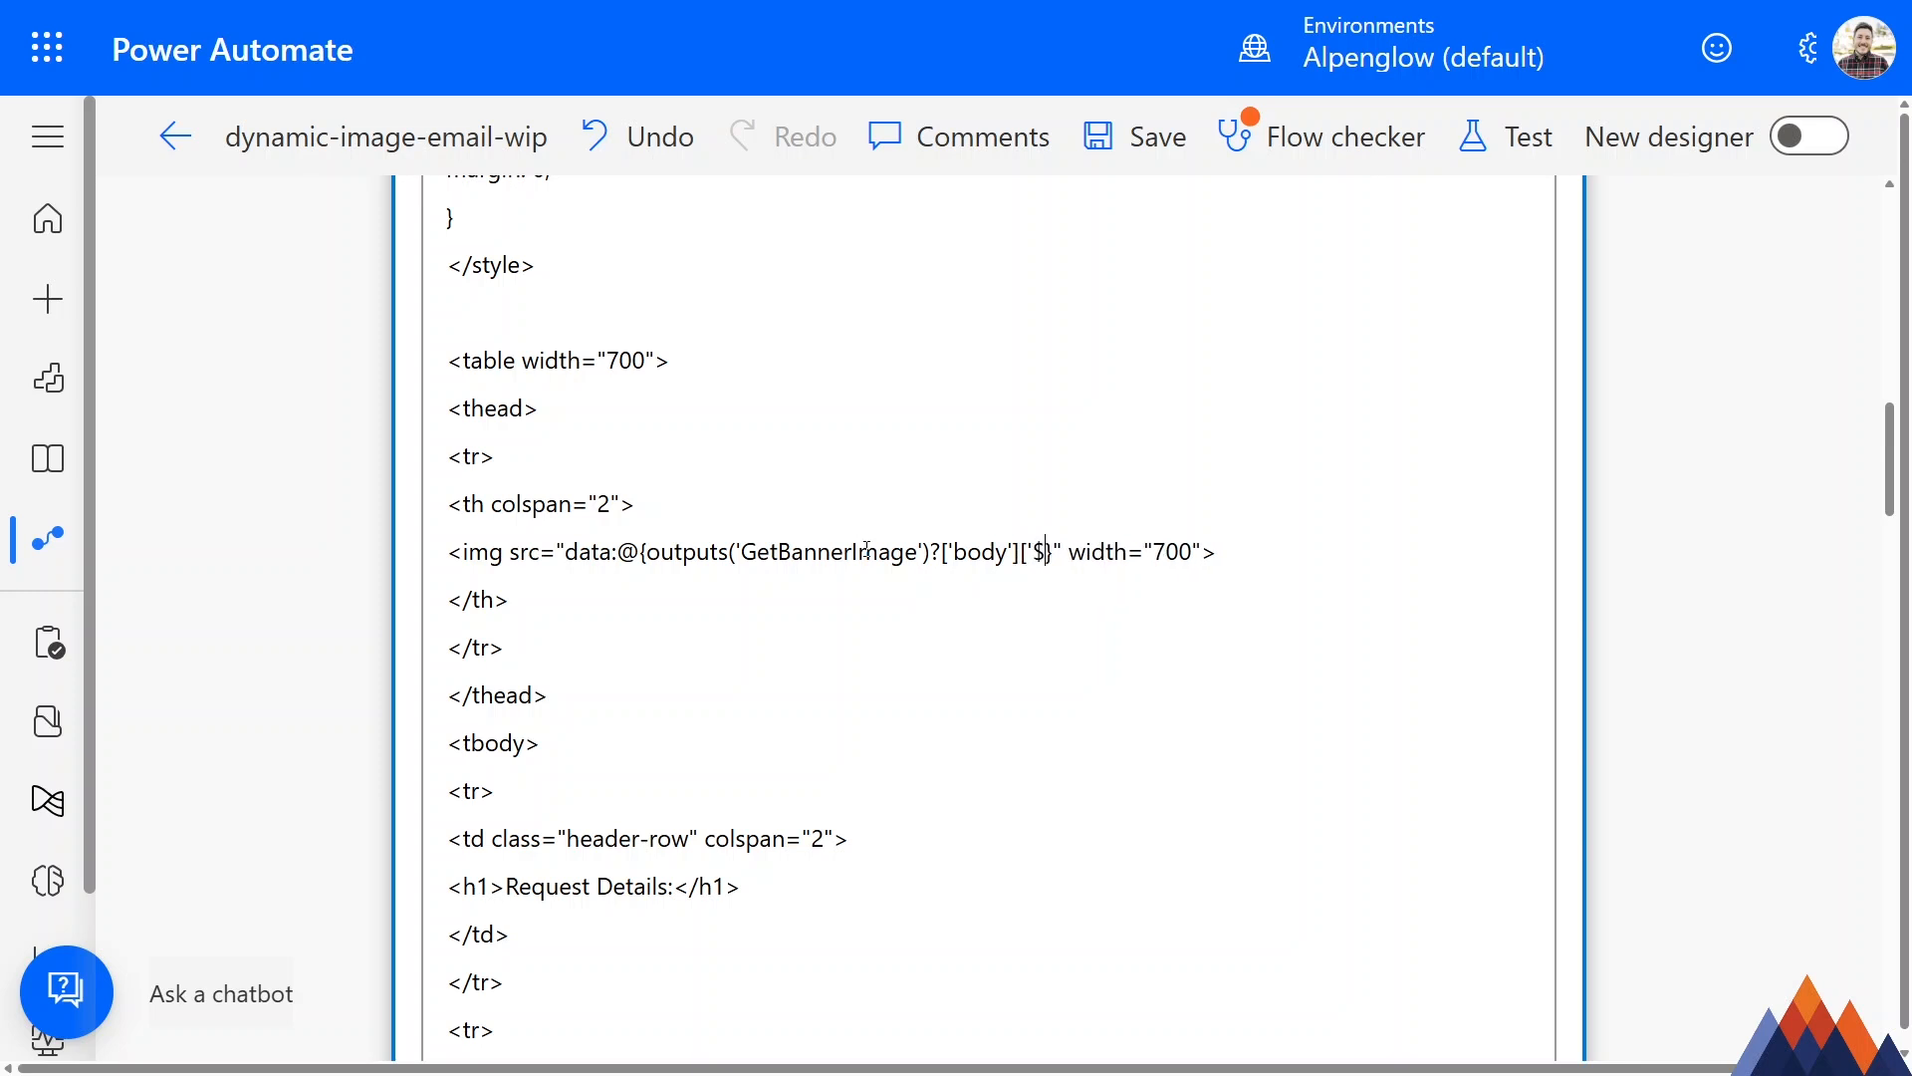
pyautogui.write("']")
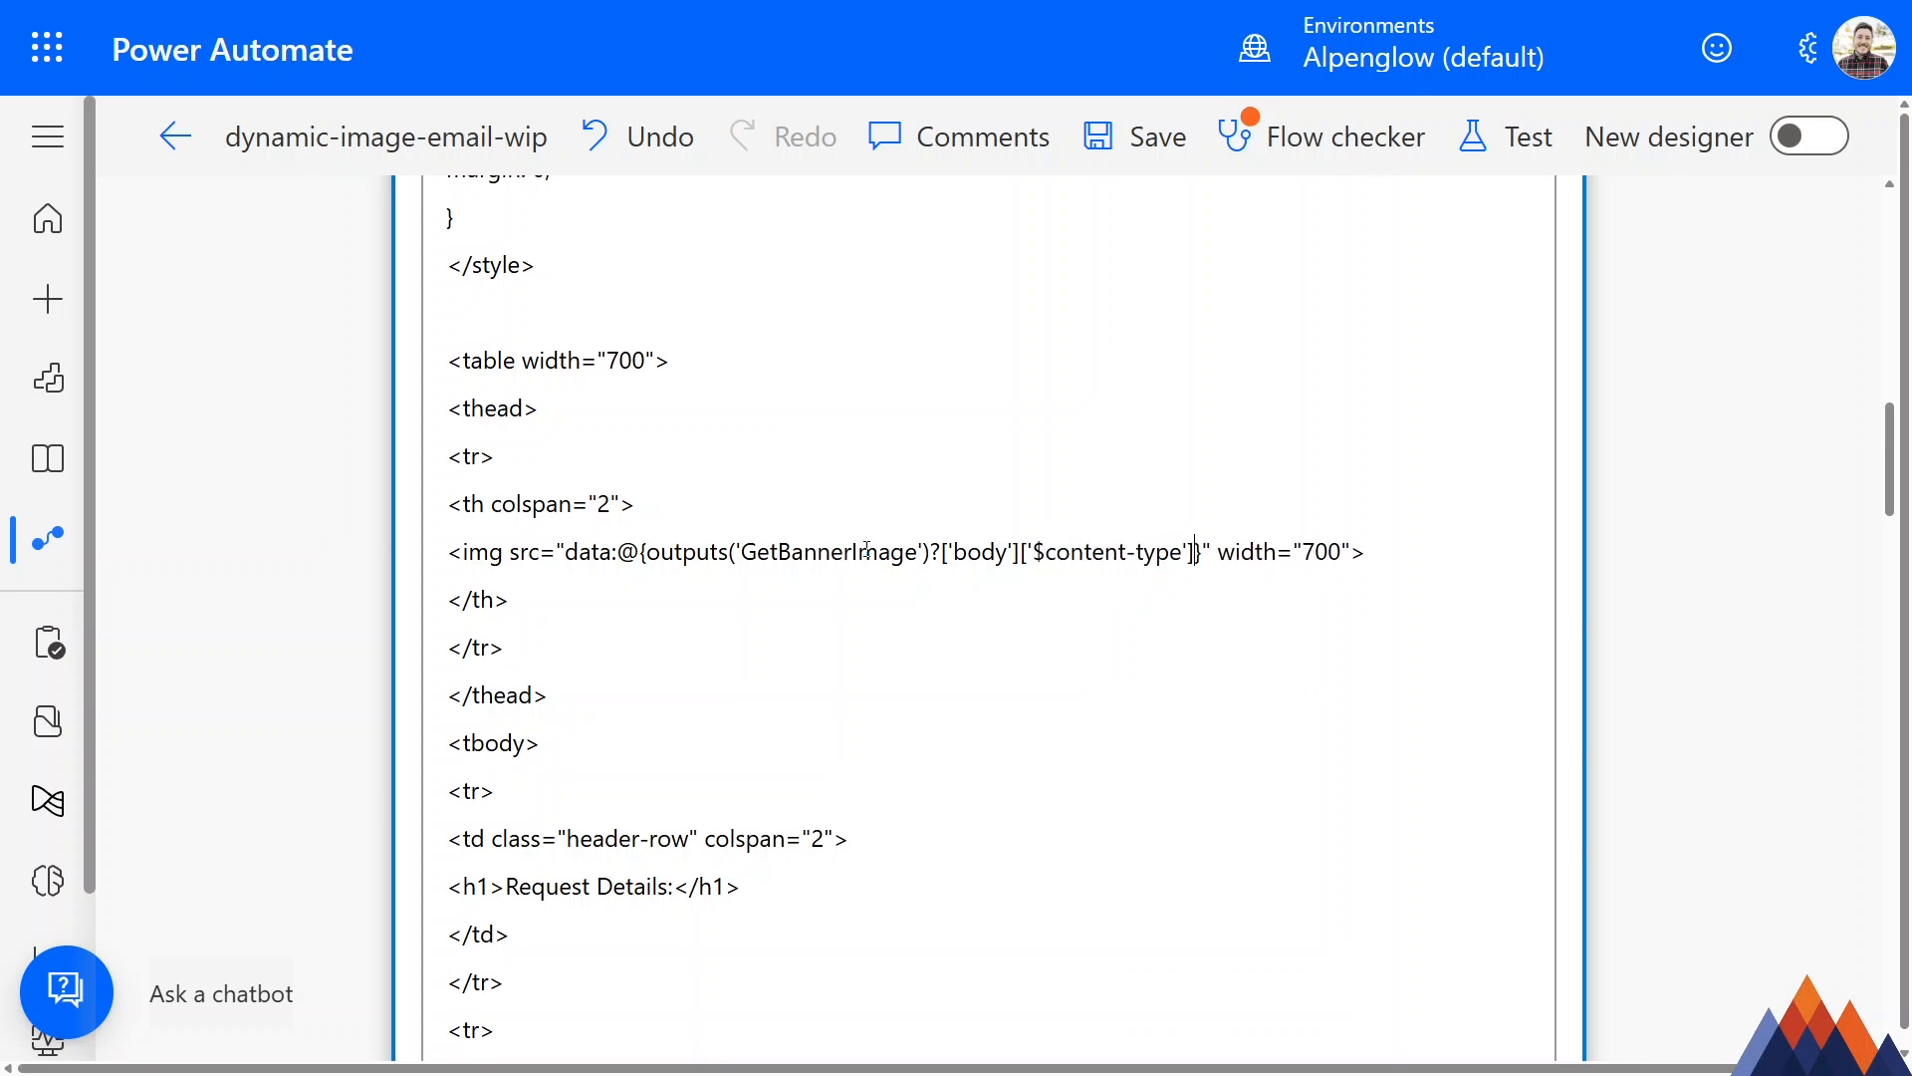
pyautogui.moveTo(647, 554); pyautogui.dragTo(929, 558)
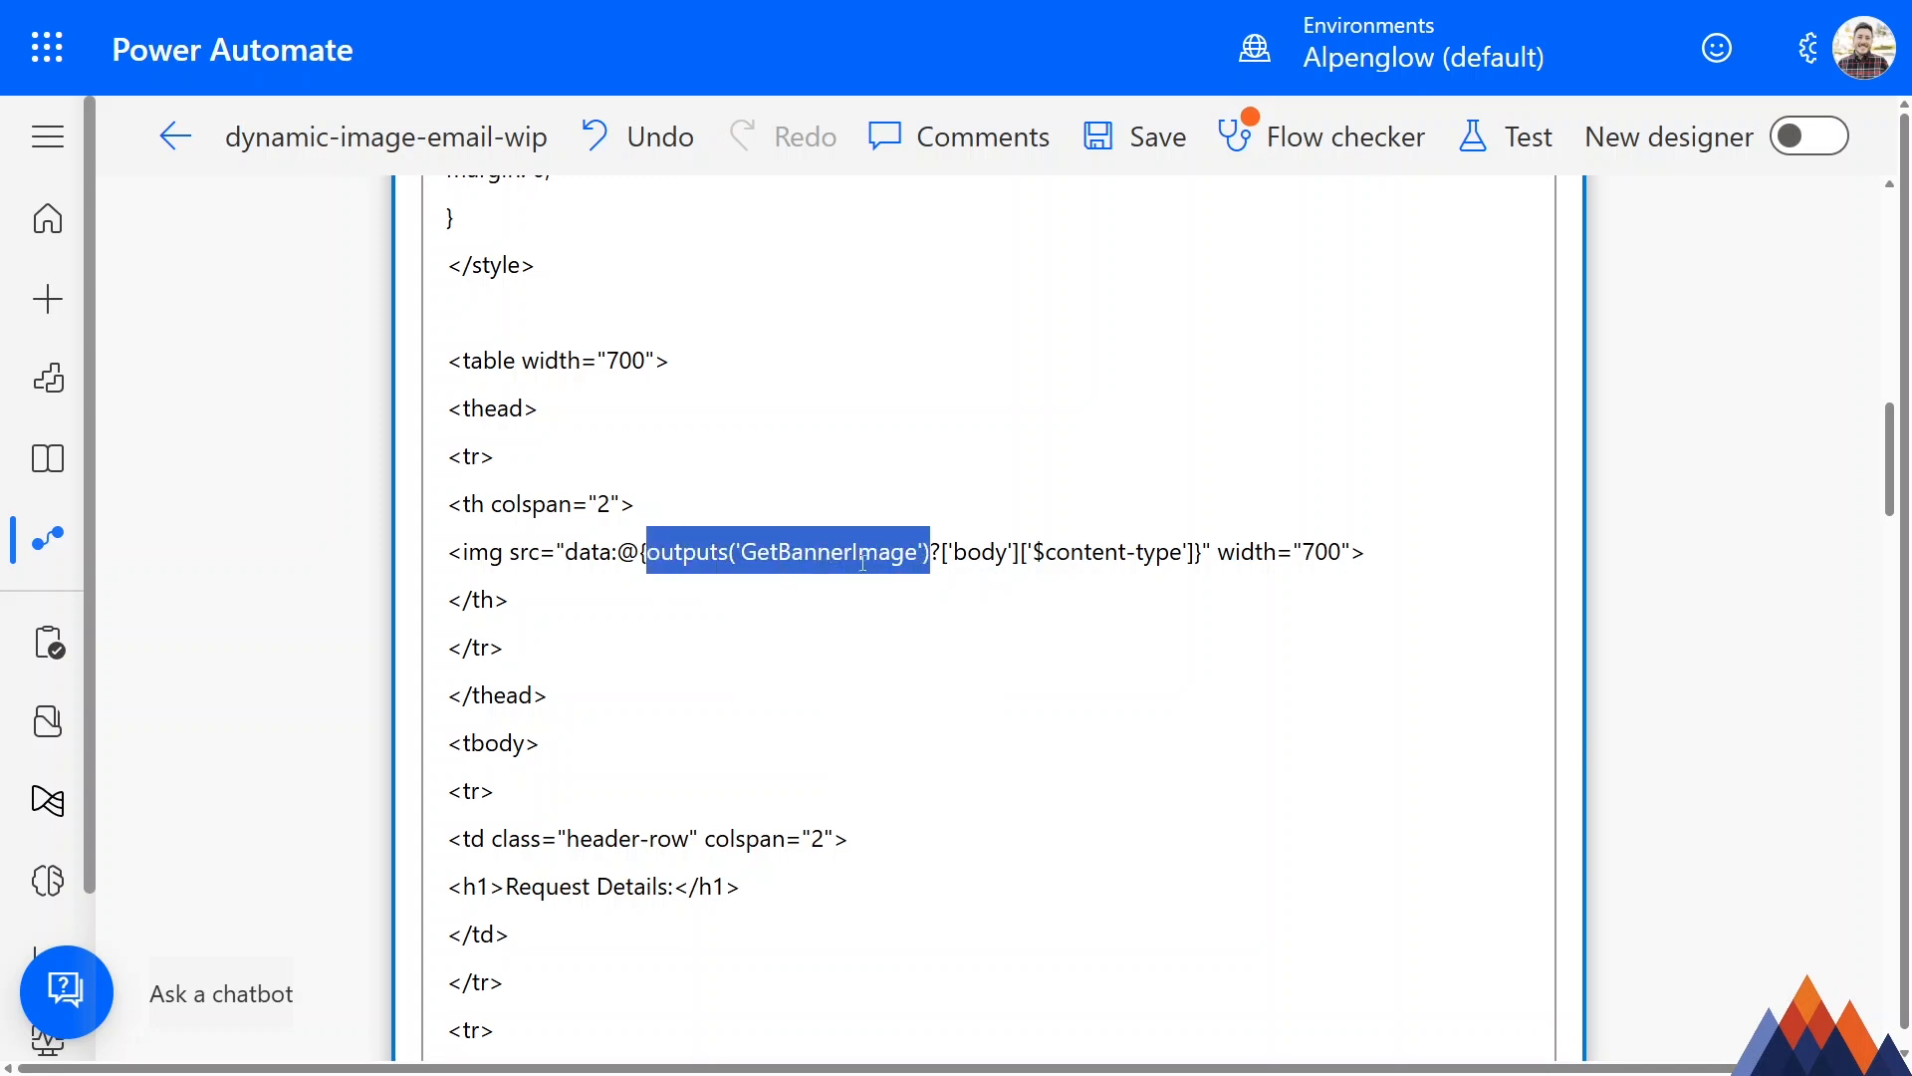
pyautogui.moveTo(939, 555); pyautogui.dragTo(1021, 556)
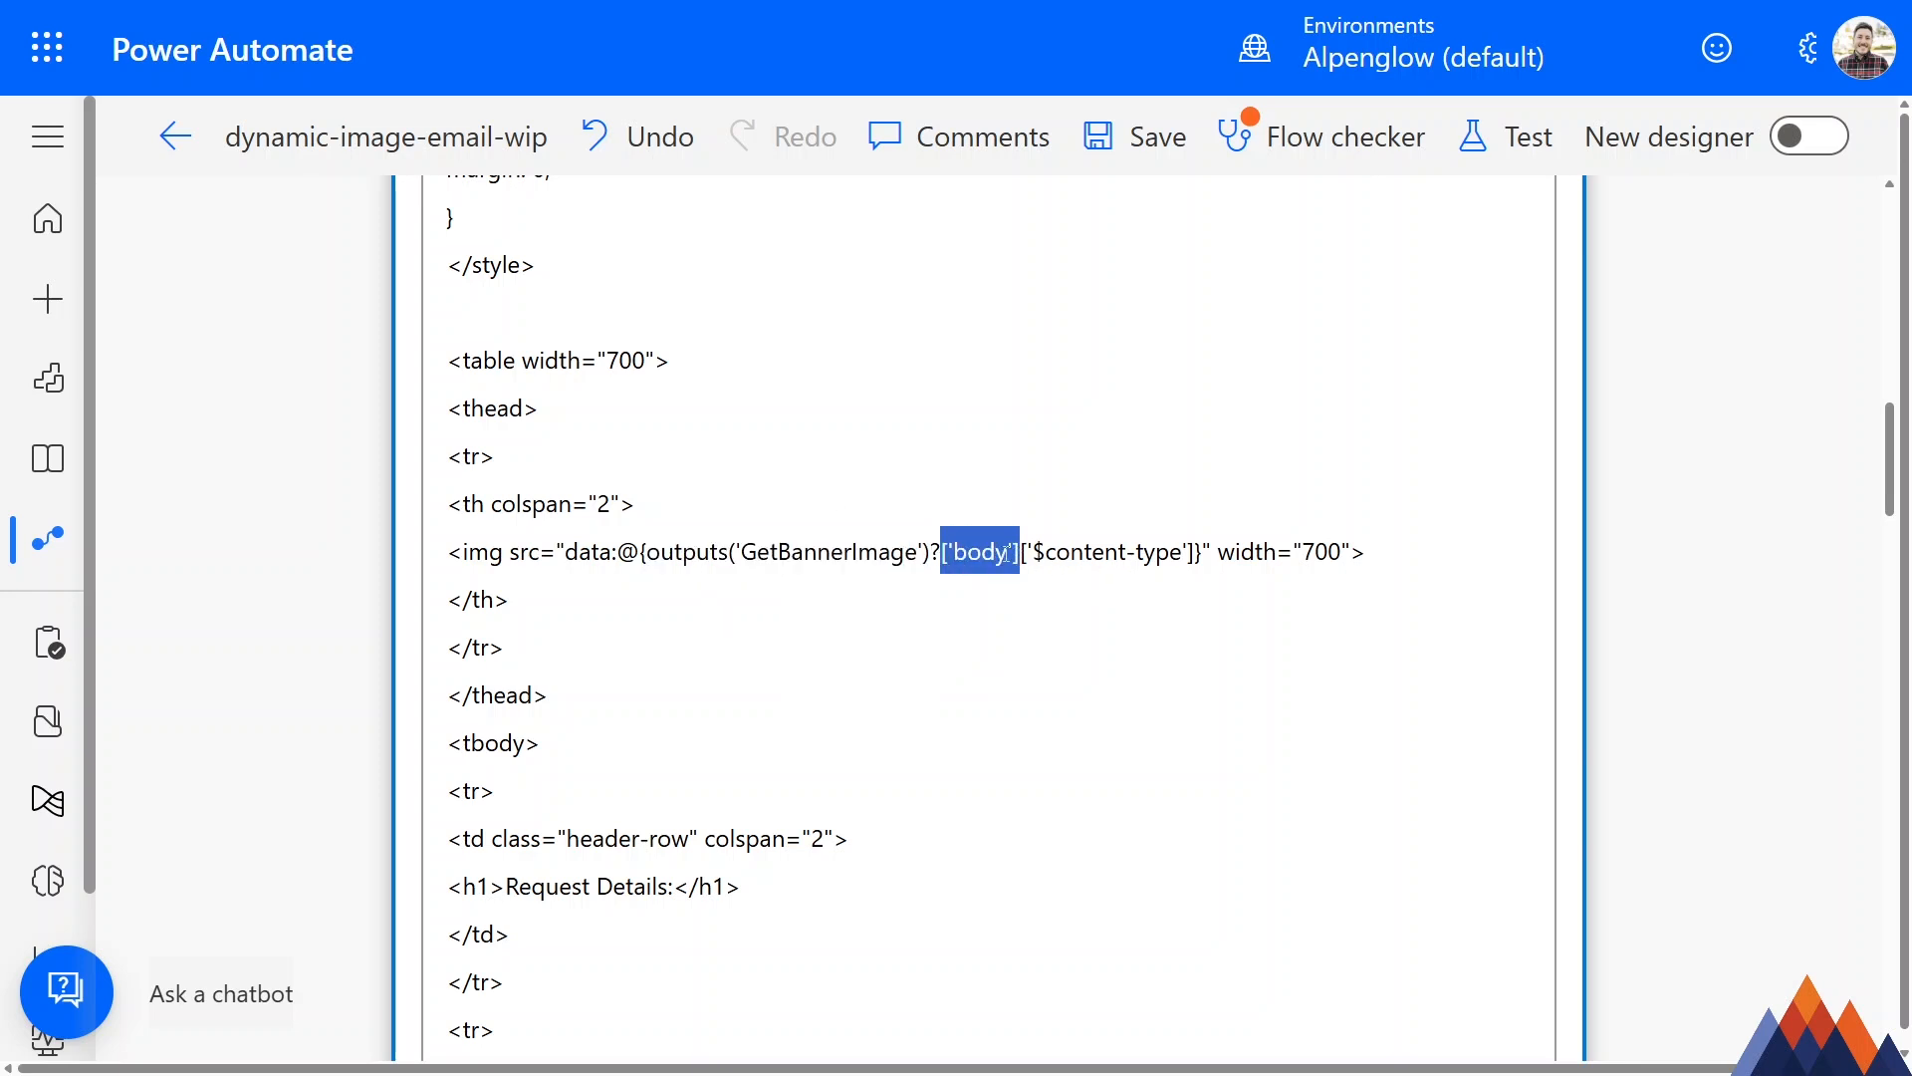
pyautogui.click(1016, 552)
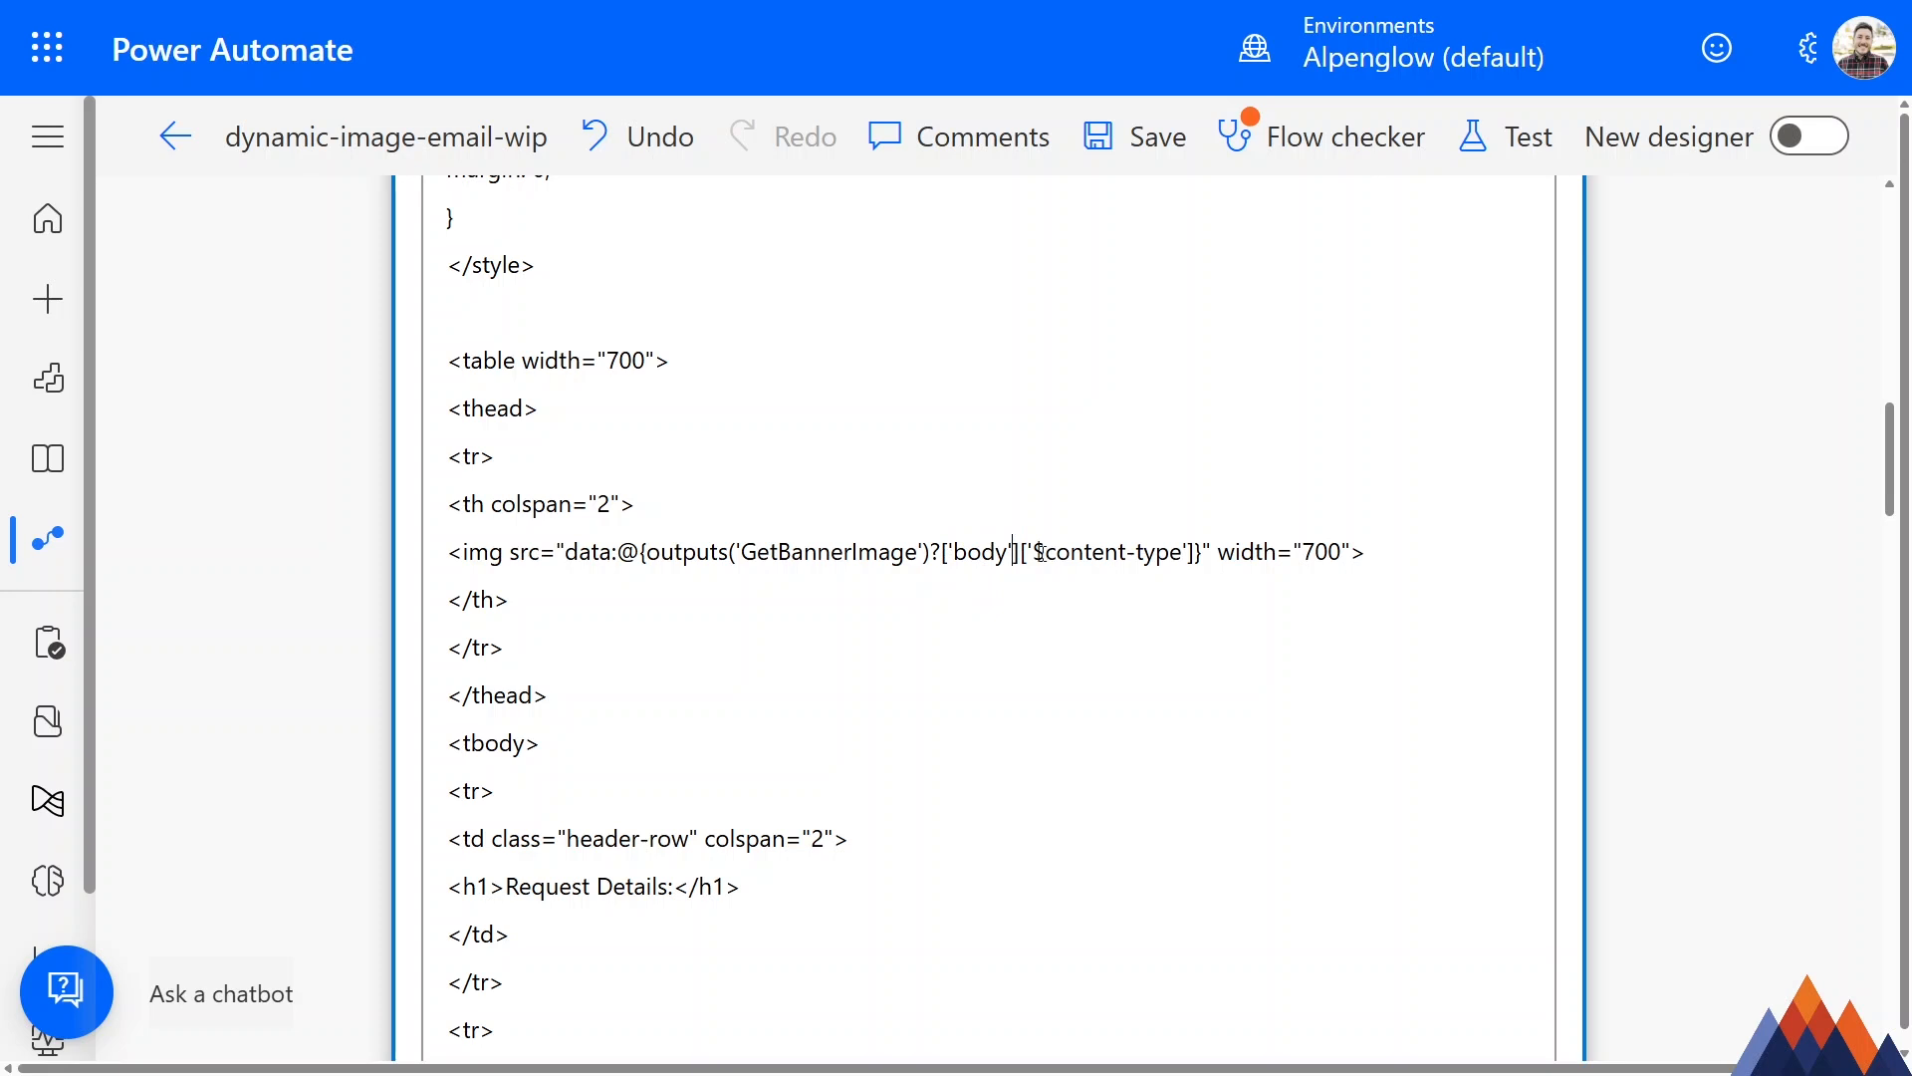
pyautogui.moveTo(1044, 553); pyautogui.dragTo(1183, 552)
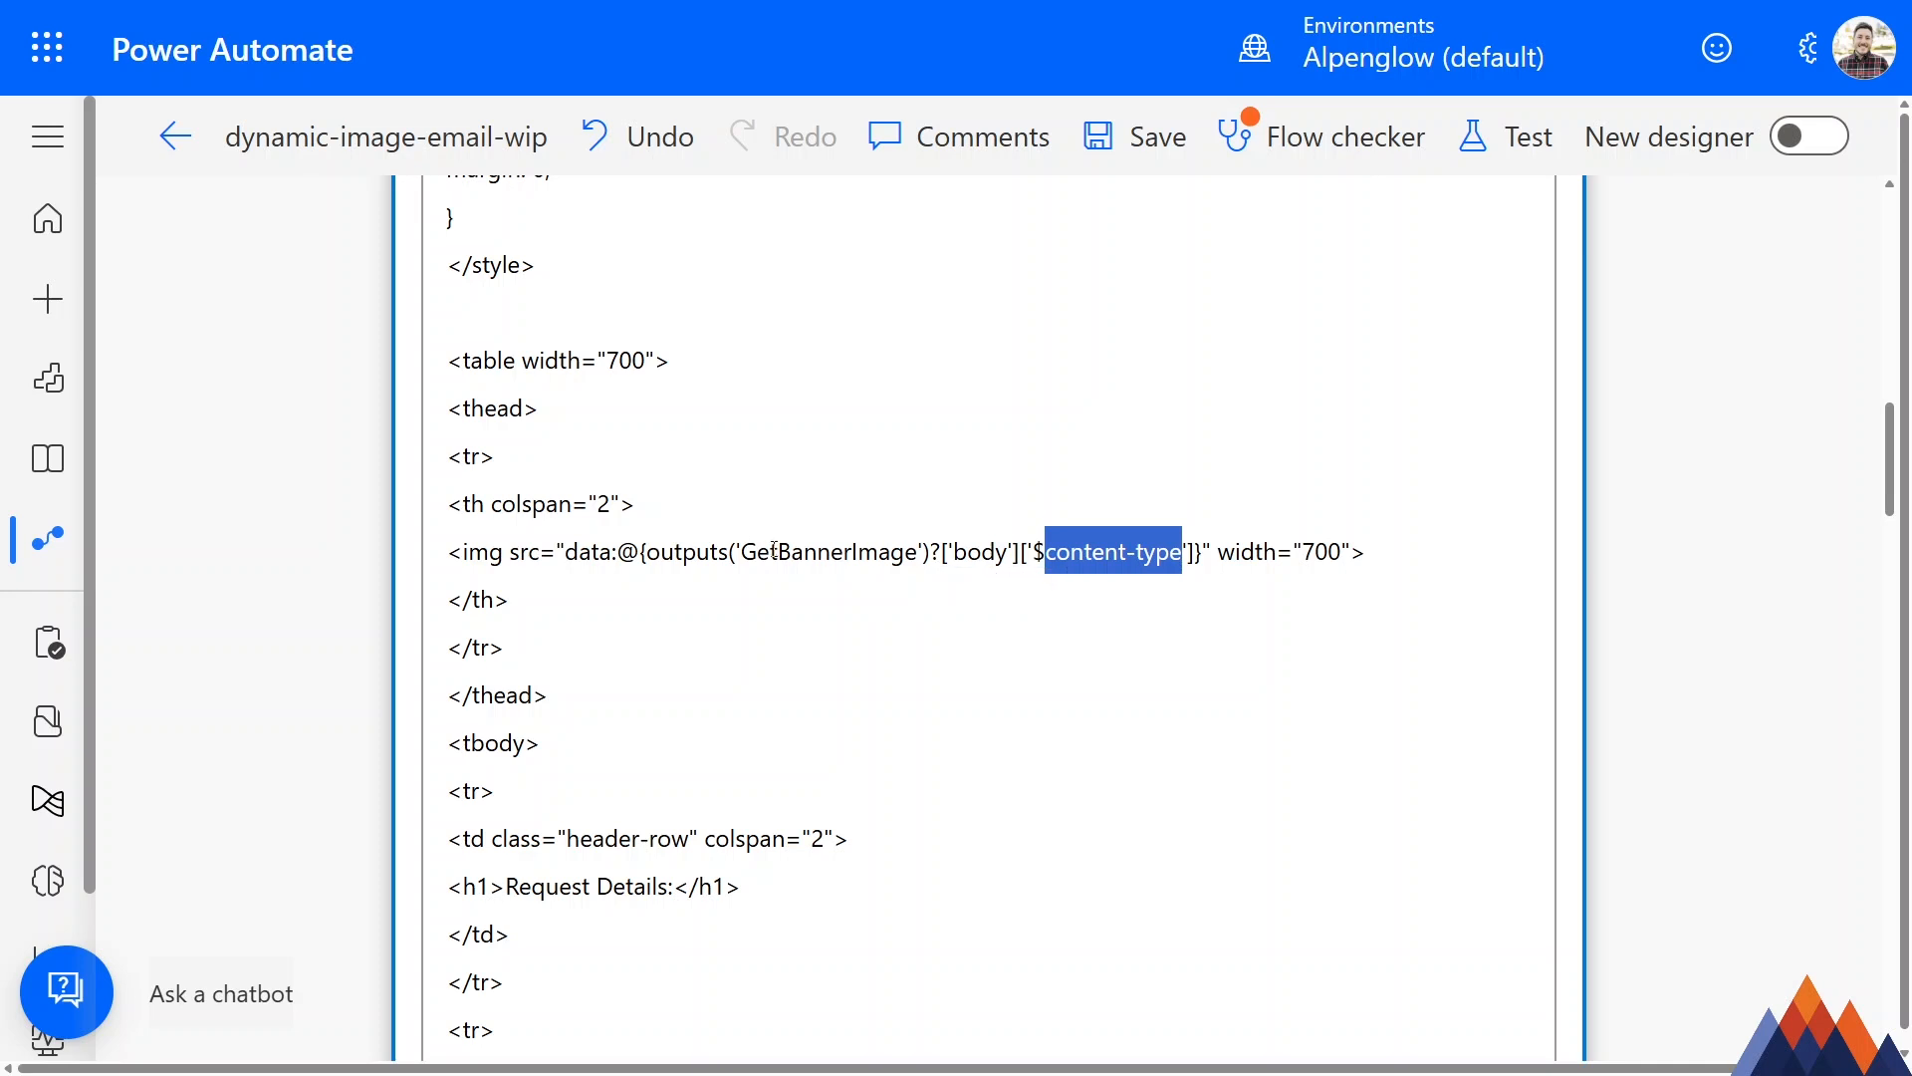
pyautogui.click(1160, 555)
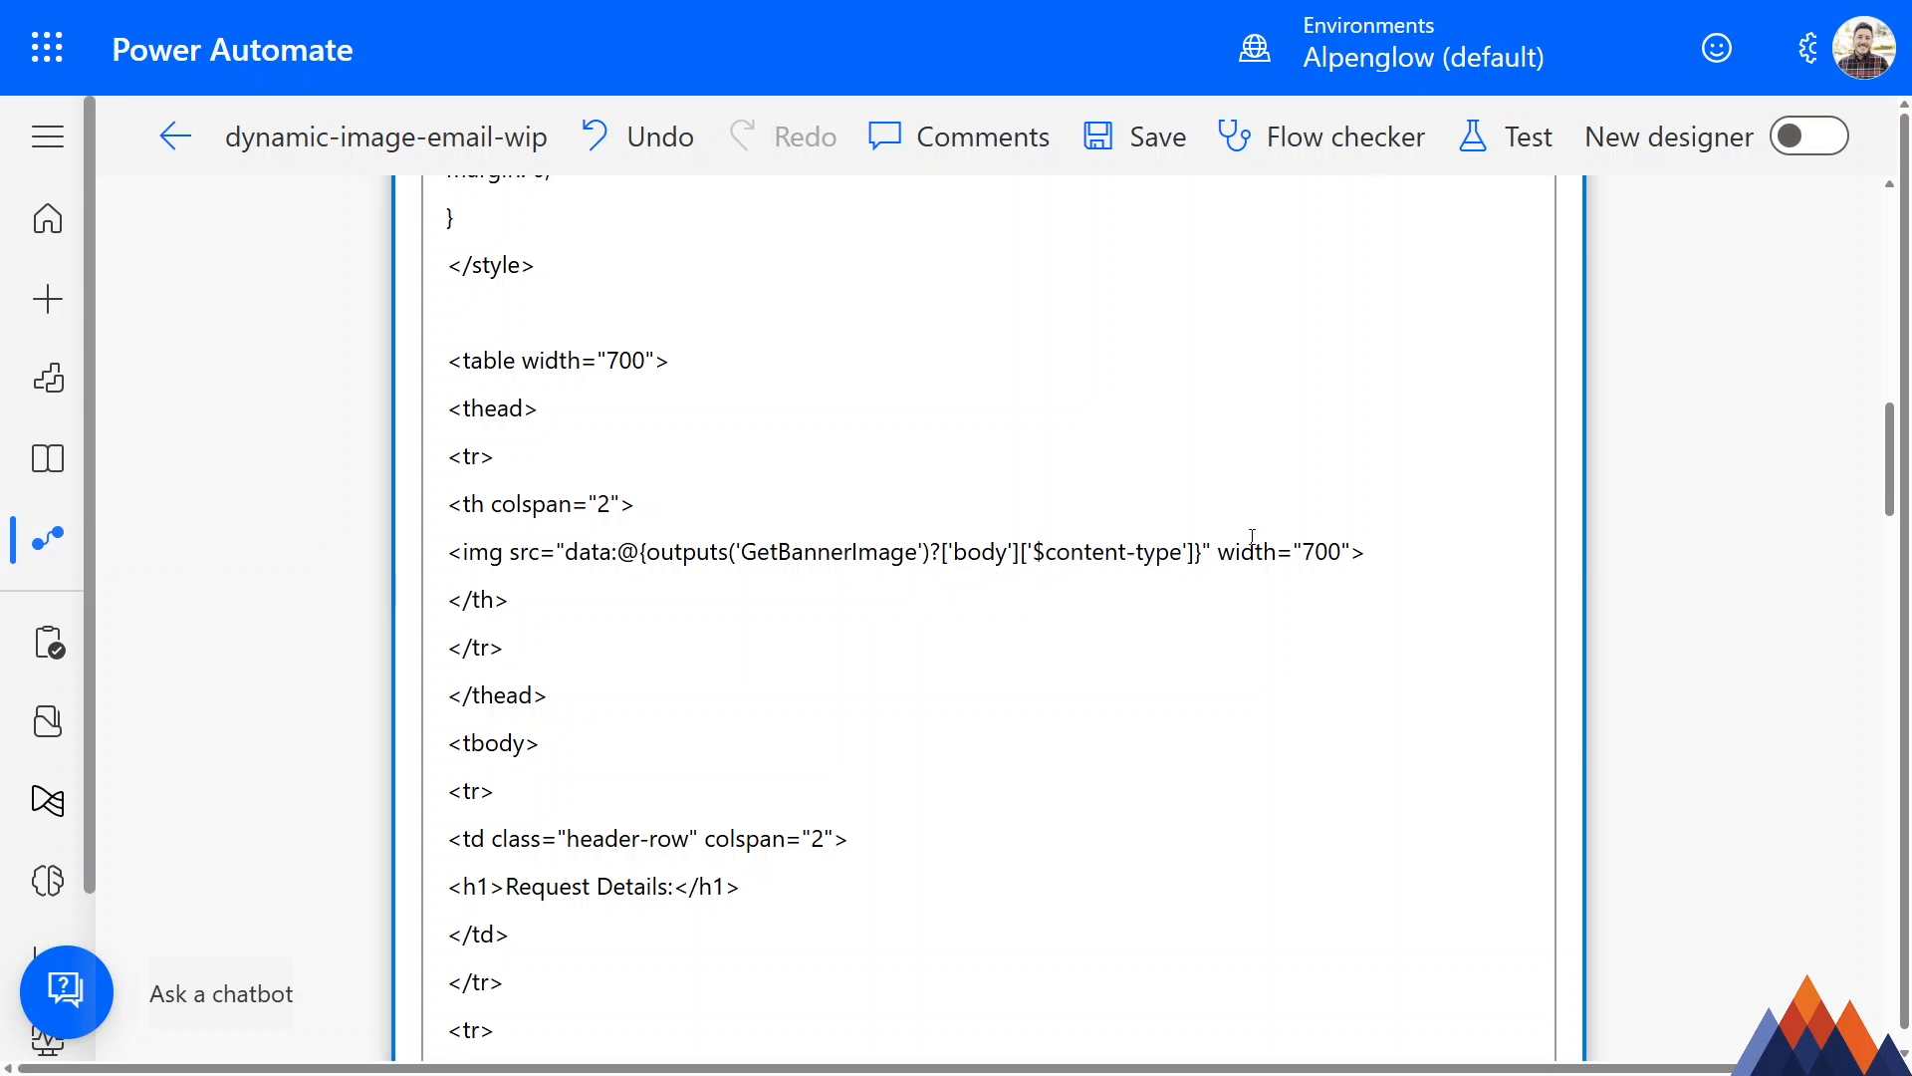
# Append ;base64, after the content-type expression's closing brace, inside the src quotation marks.
pyautogui.write(';')
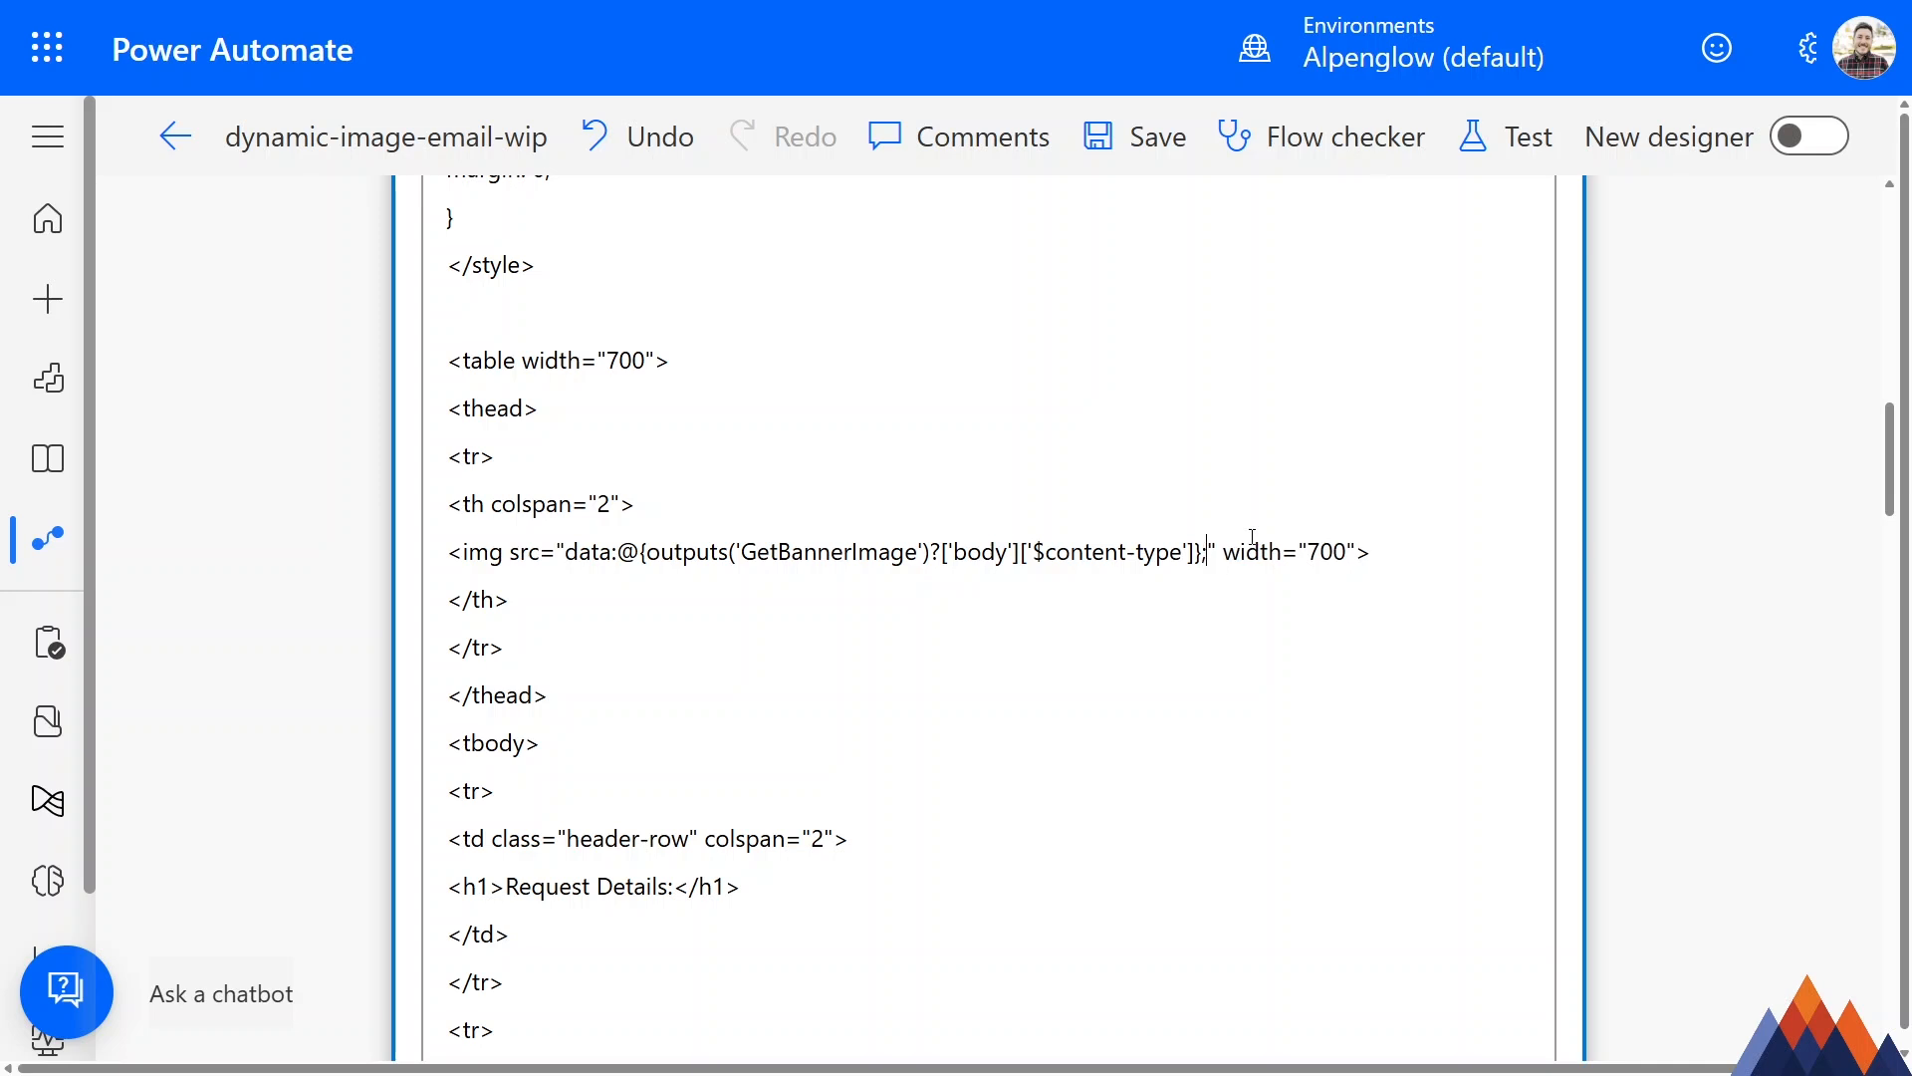
pyautogui.write('base64')
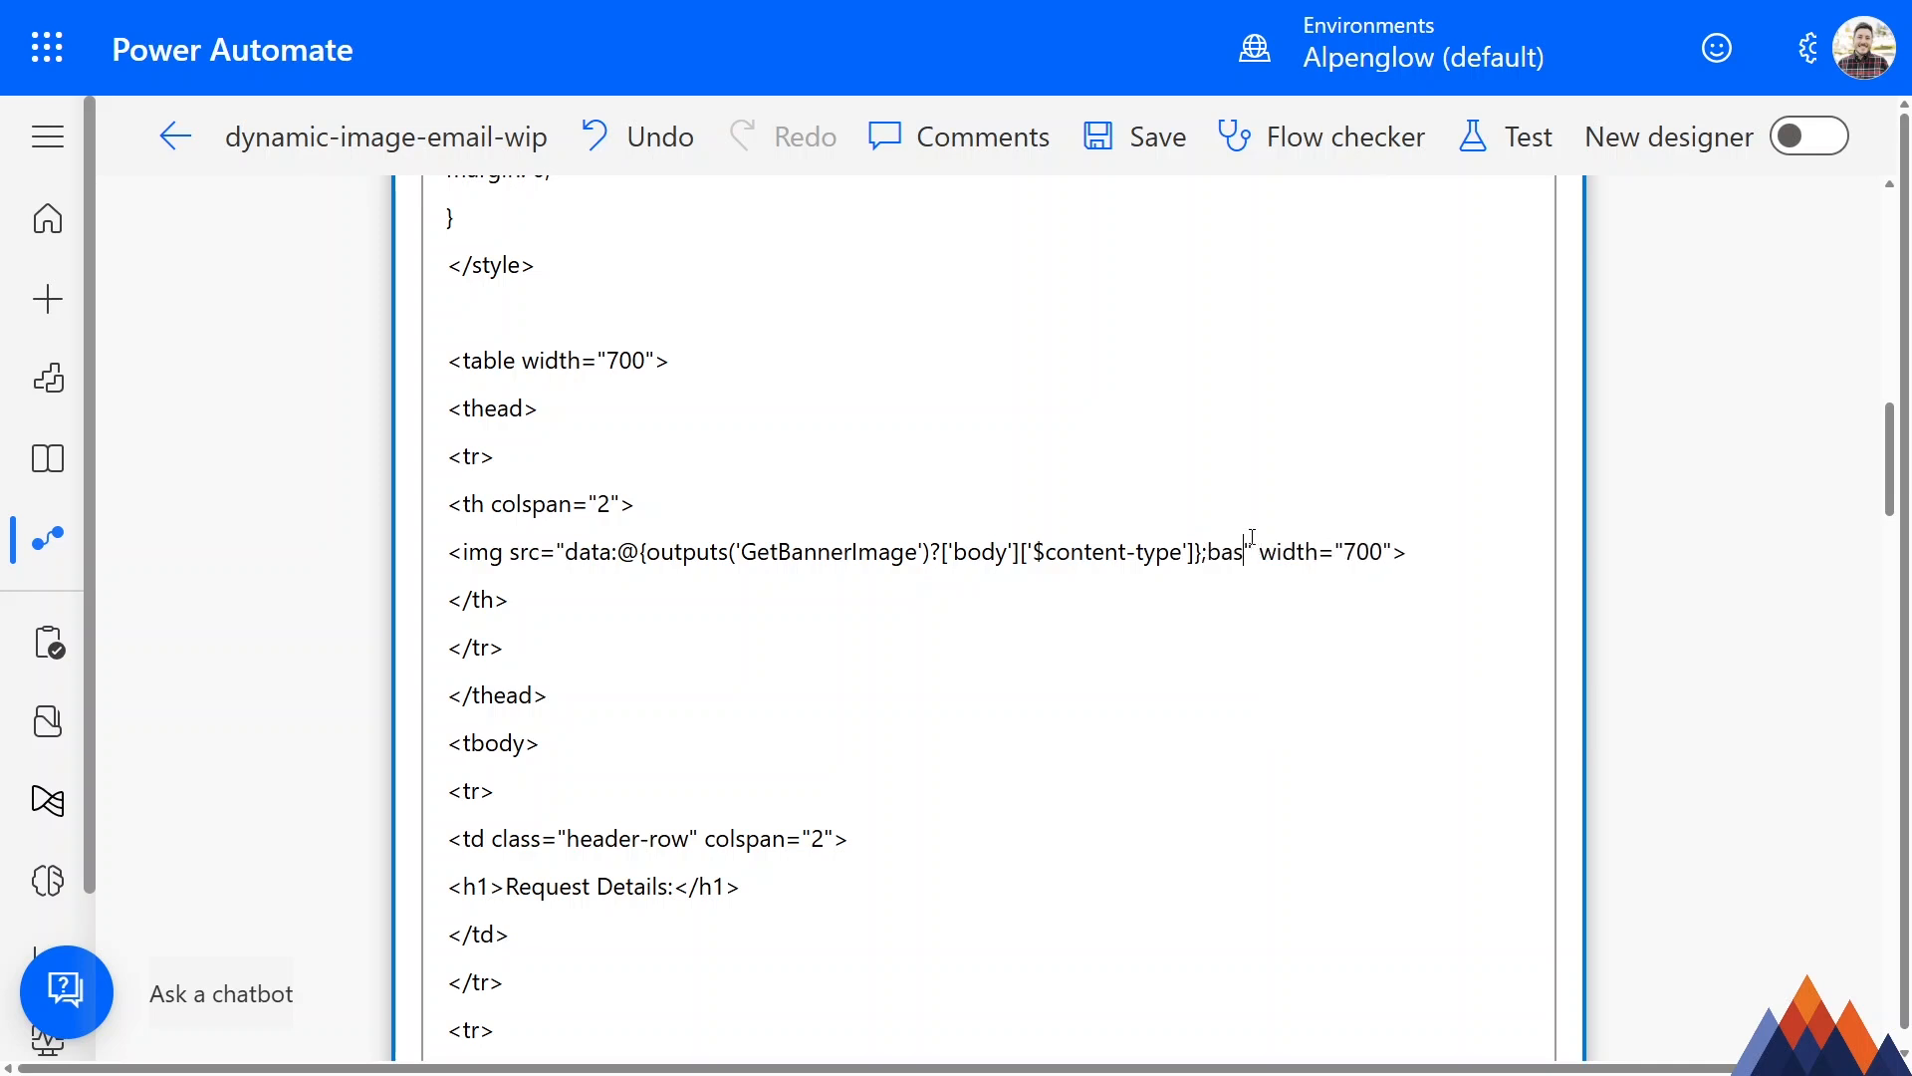
pyautogui.write(',')
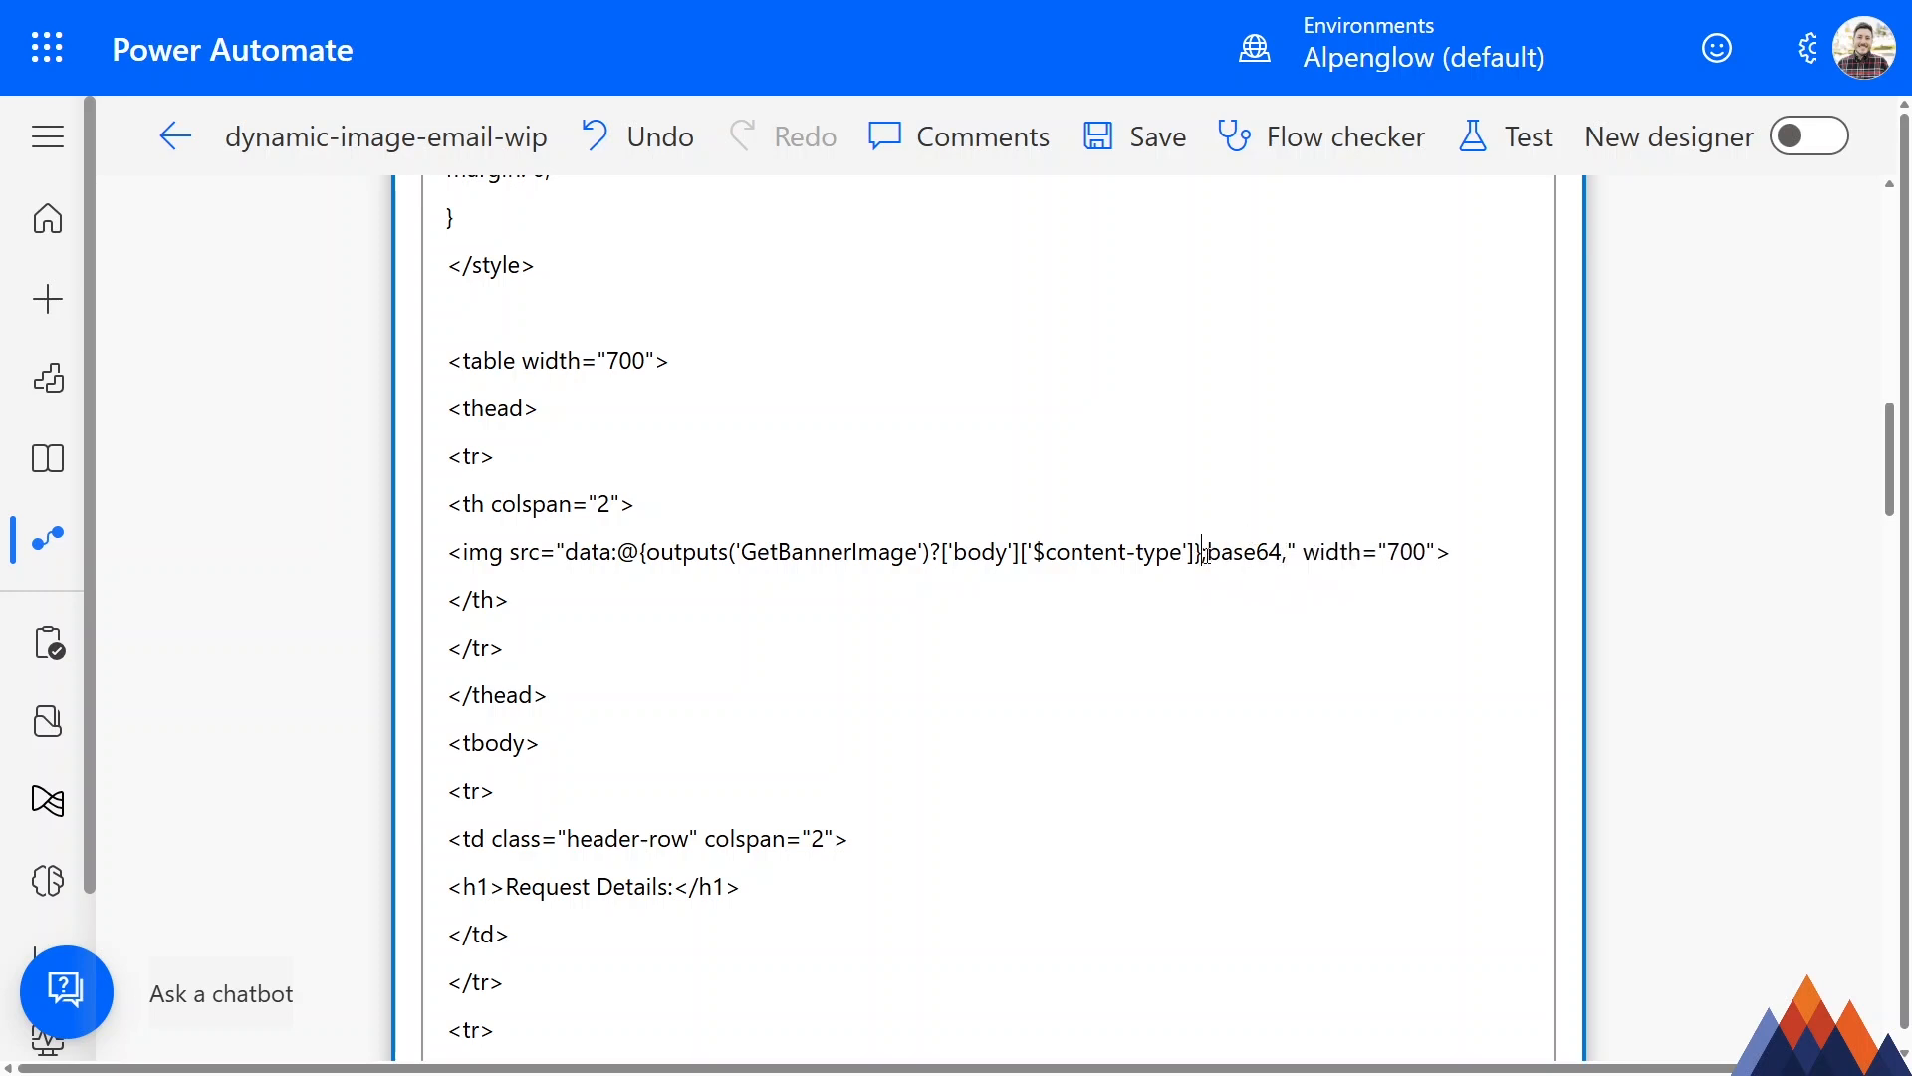
# Add a second expression, @{outputs('GetBannerImage')}, directly after base64, in the banner's src attribute.
pyautogui.click(1287, 554)
pyautogui.write('@')
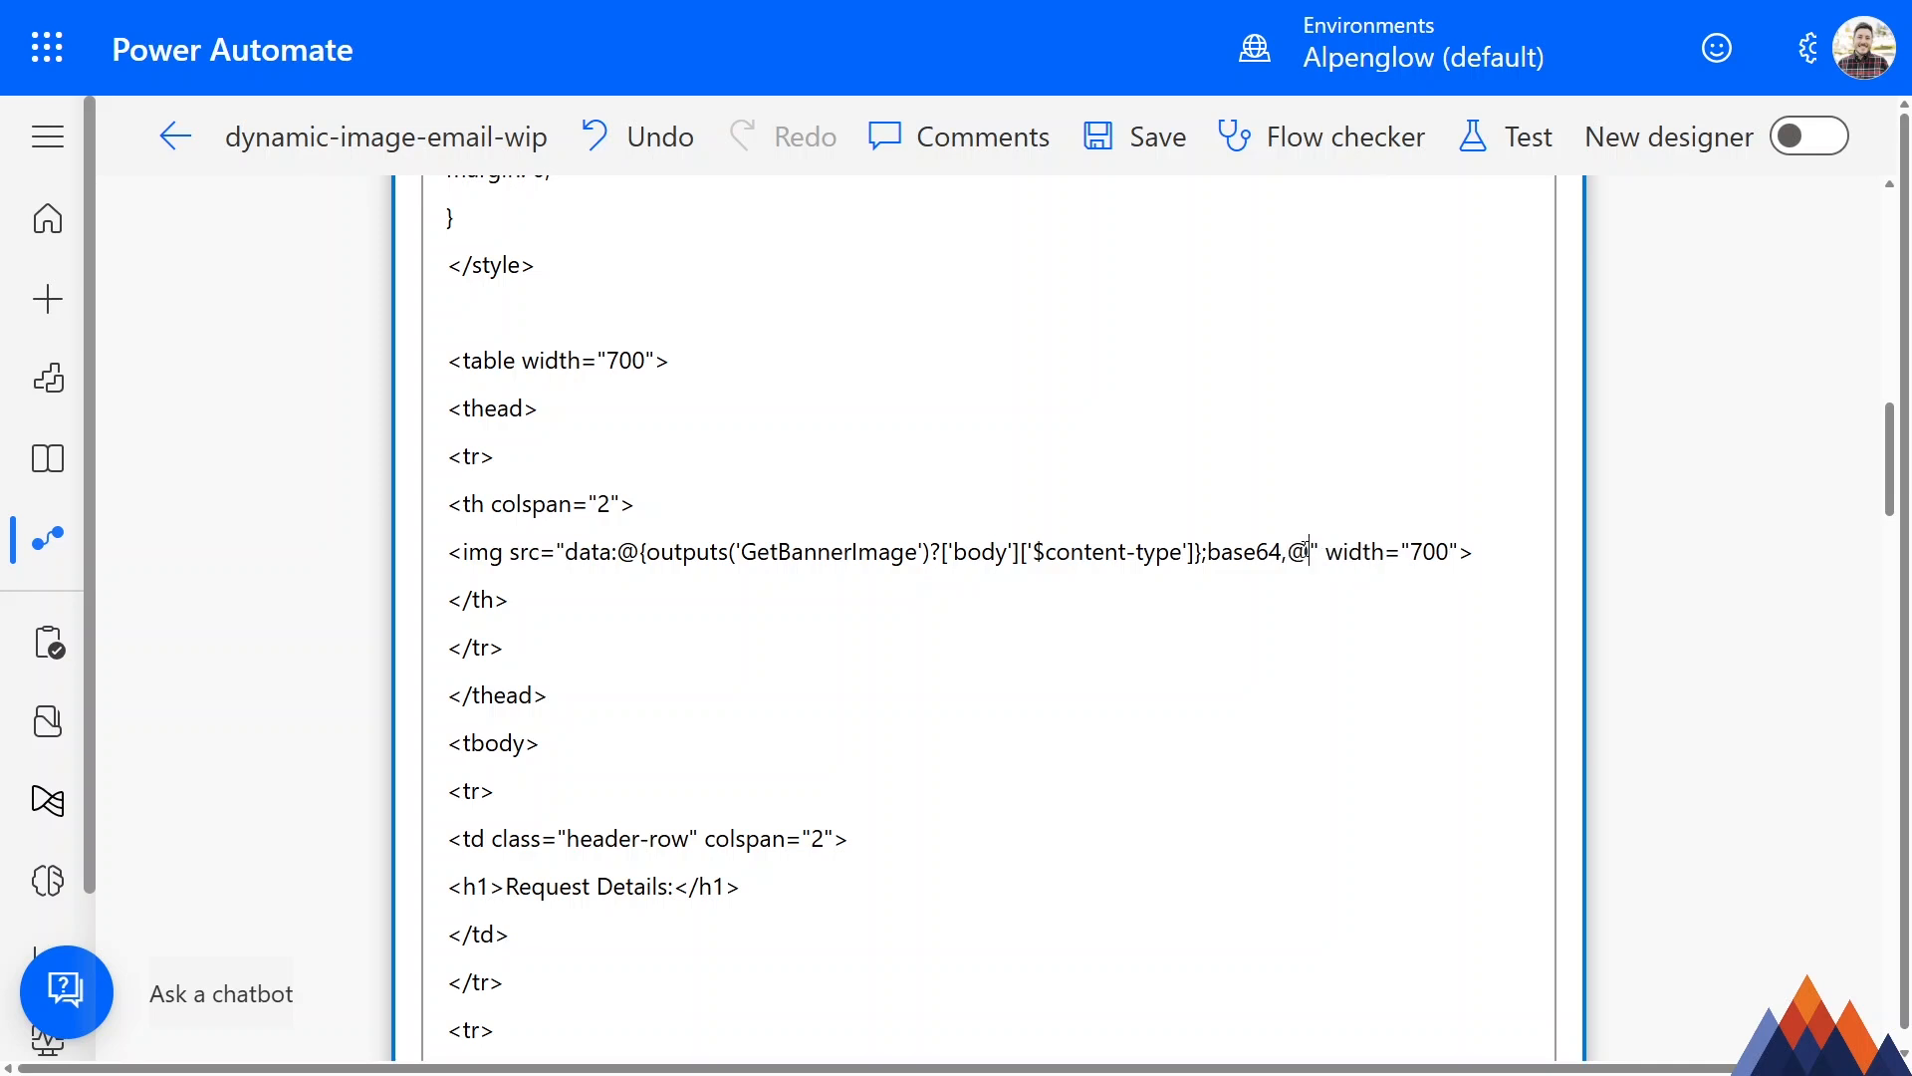
pyautogui.write('{}')
pyautogui.press('Left')
pyautogui.write("outputs('GetBannerImage')")
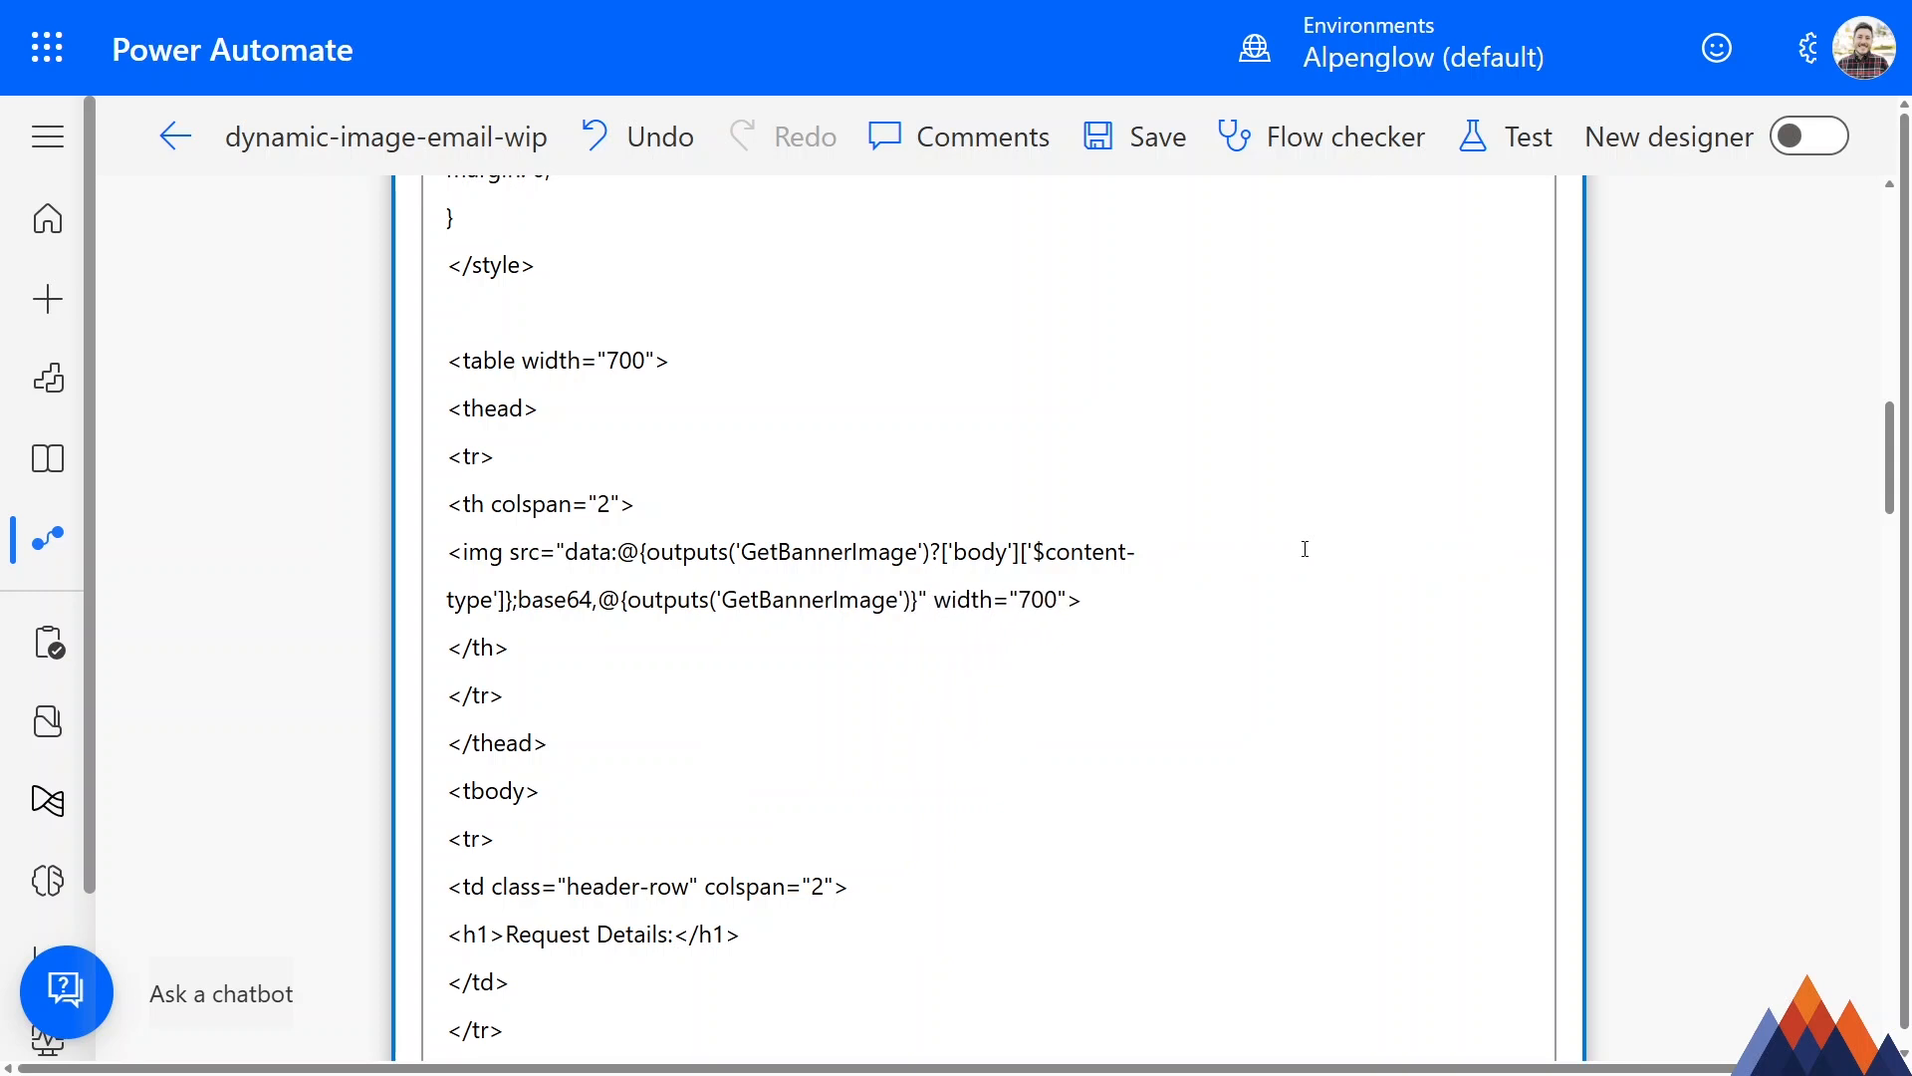
pyautogui.write("?['body'")
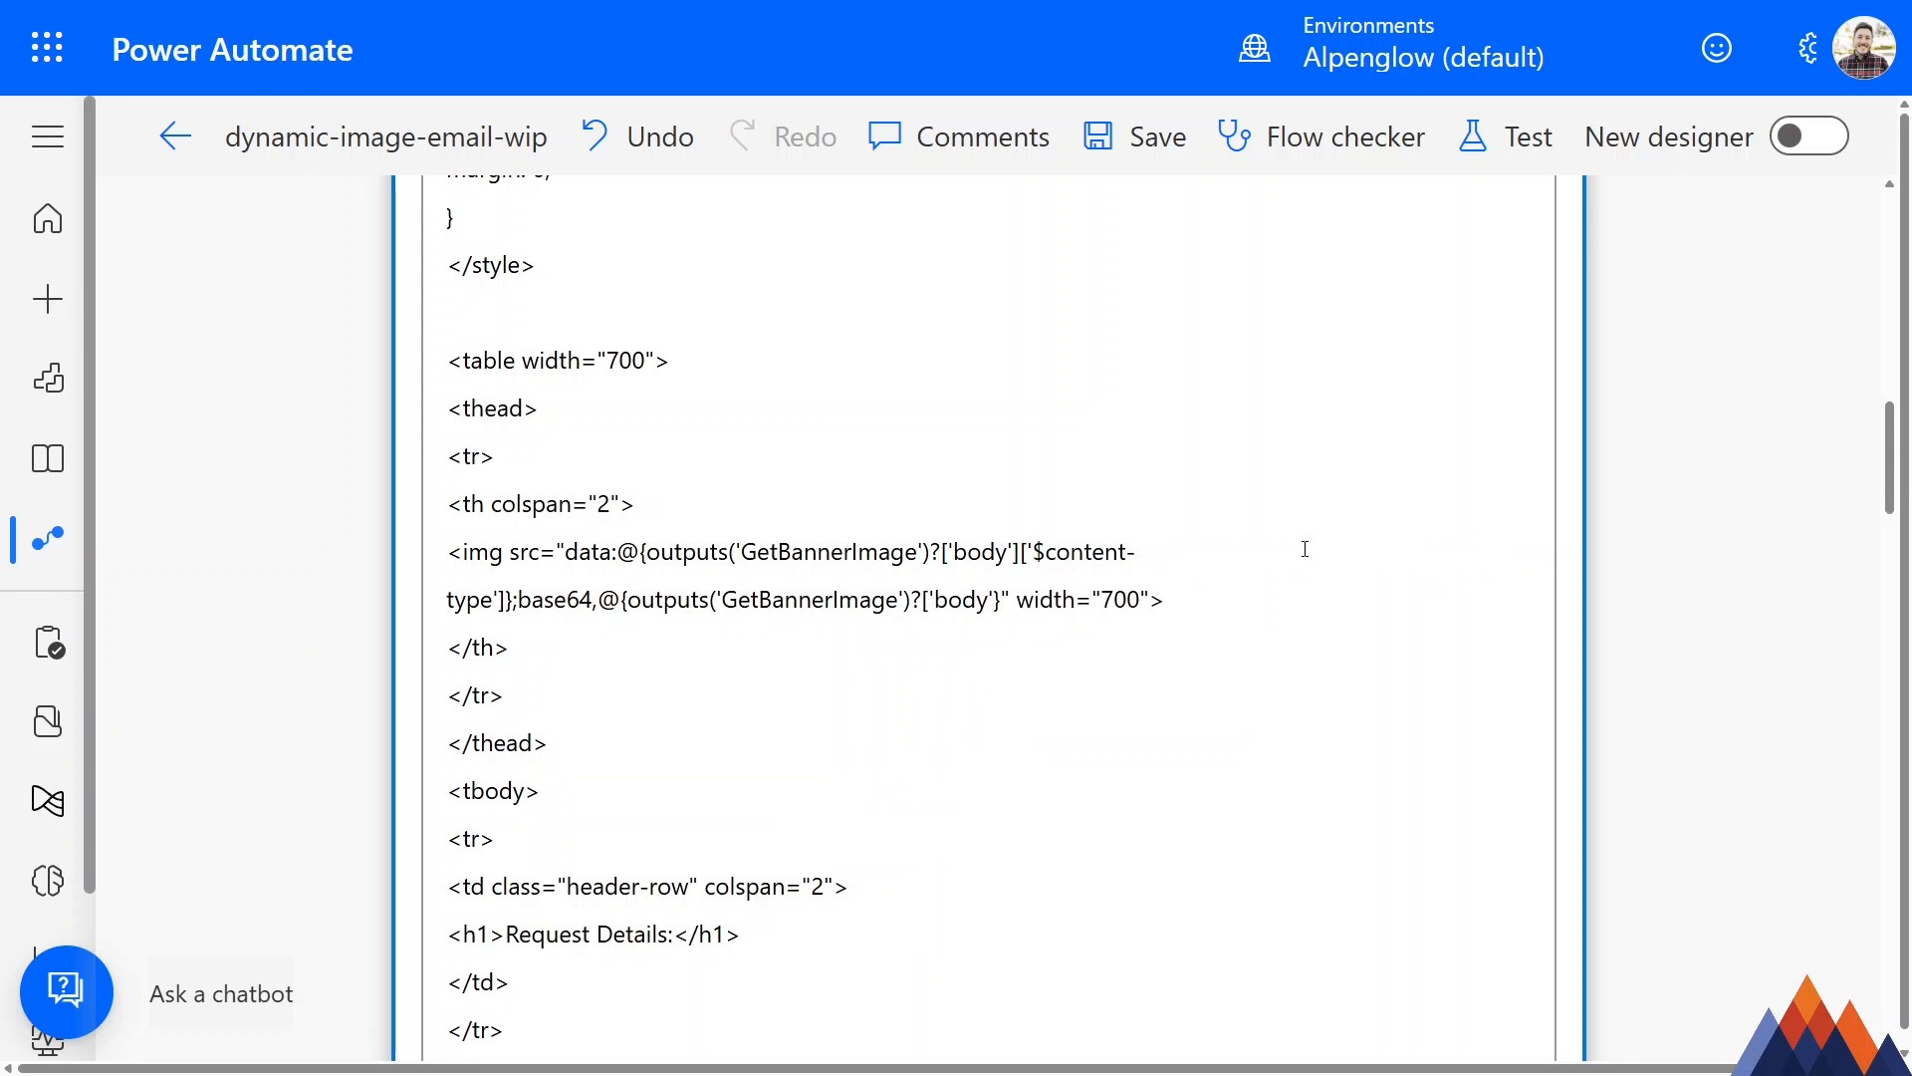
pyautogui.write(']')
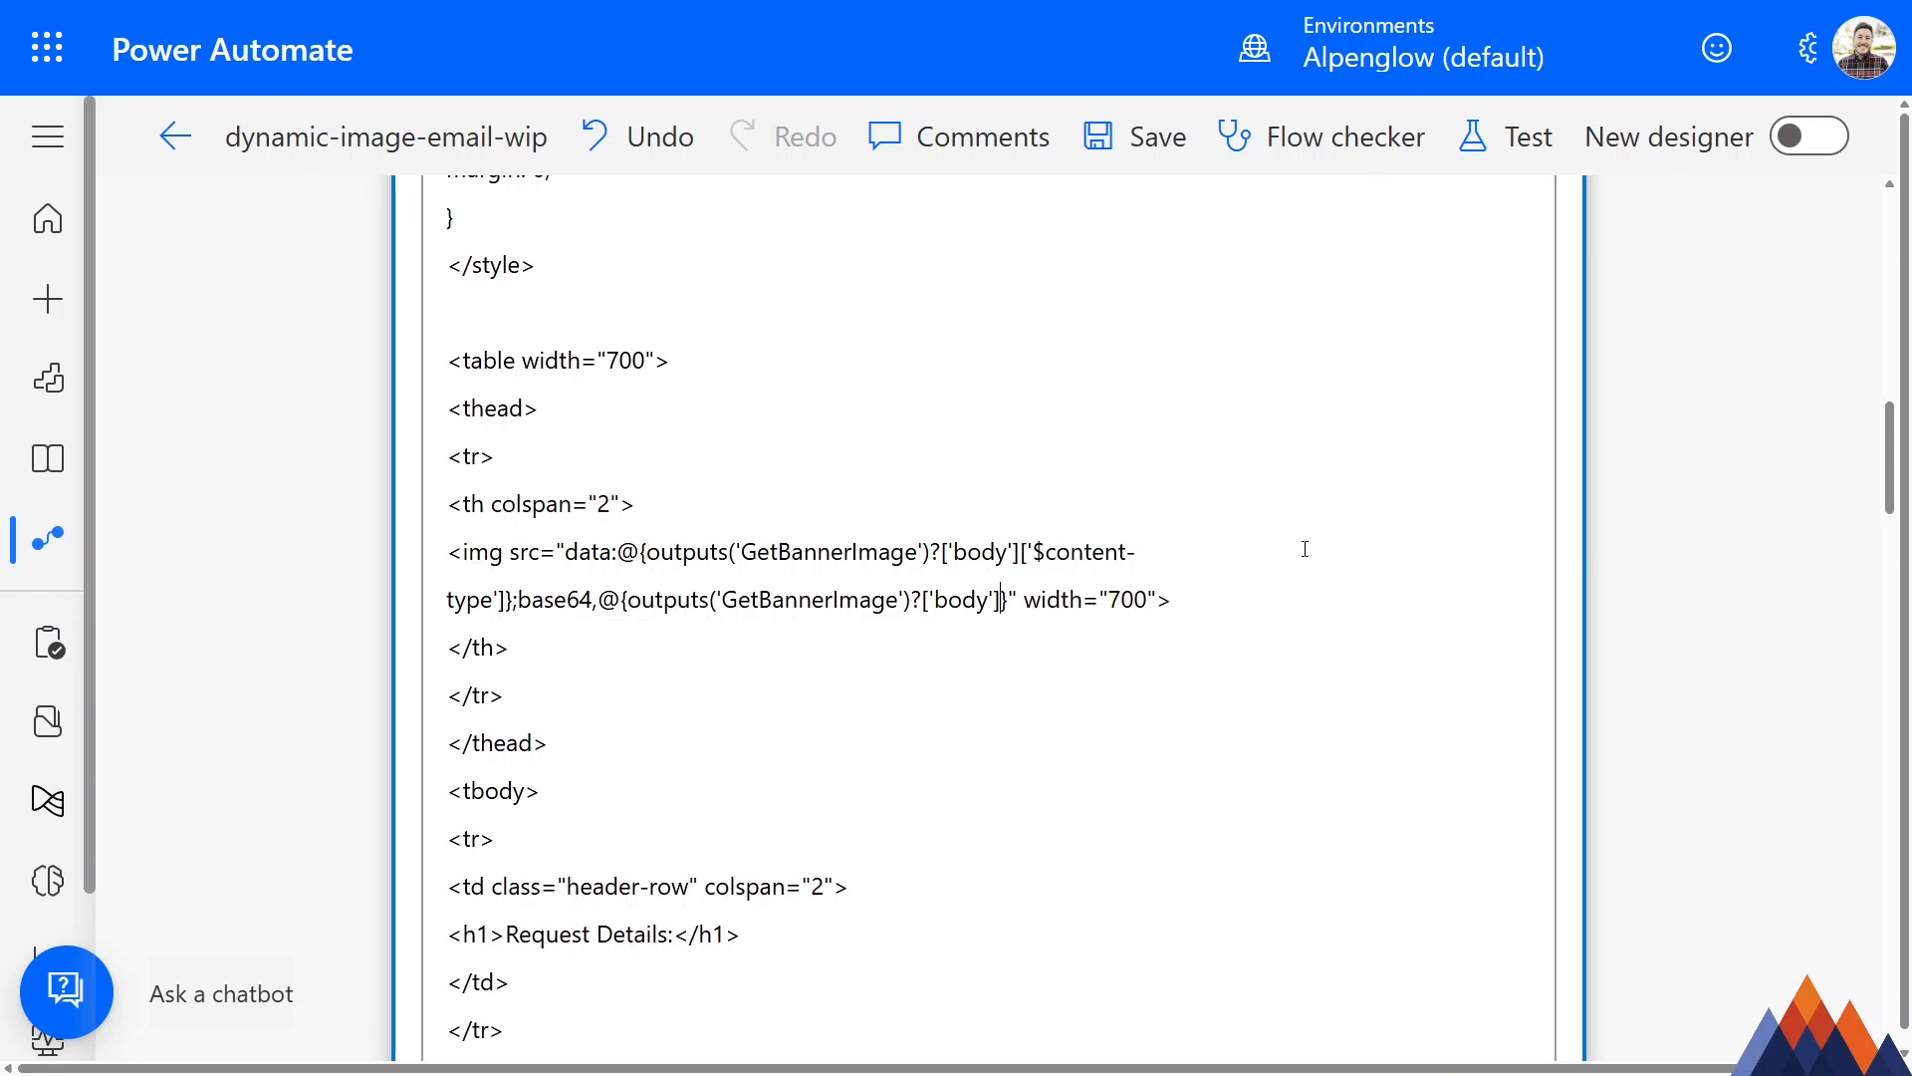
pyautogui.write("['")
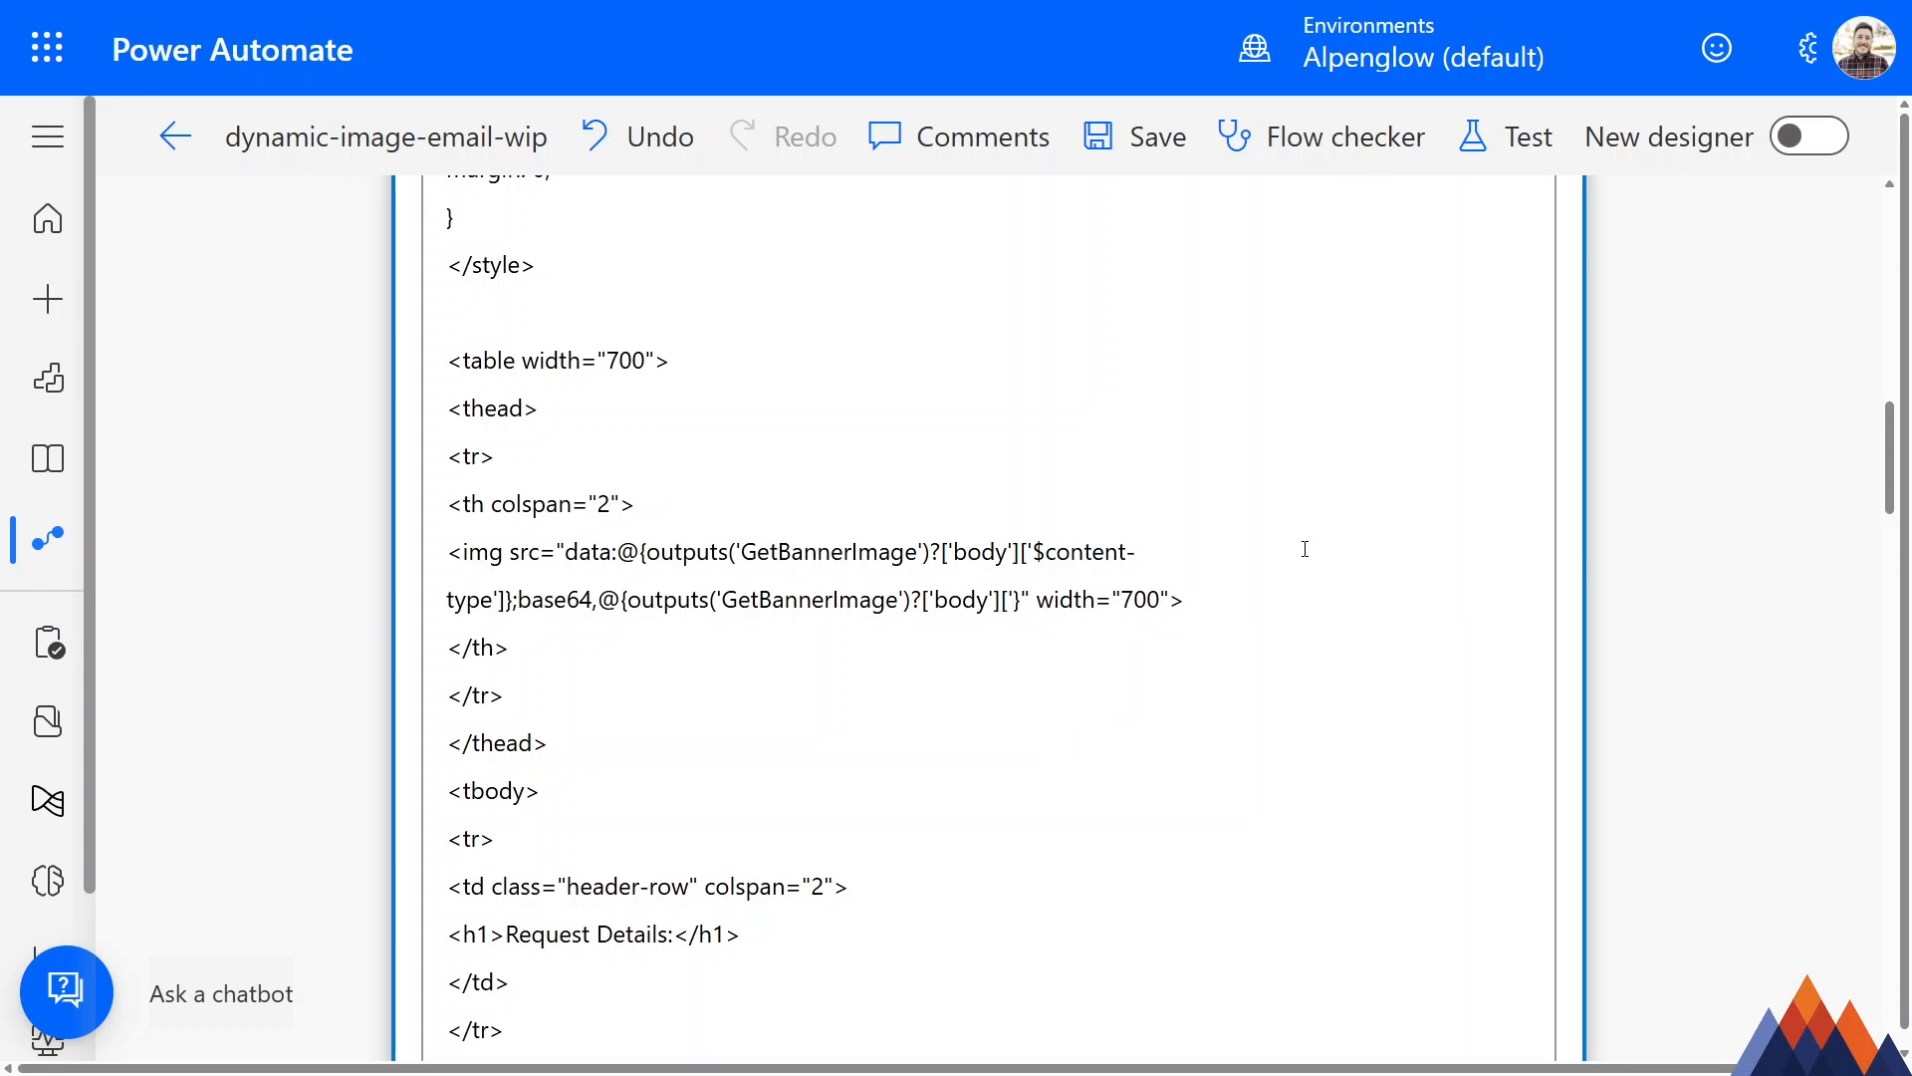
pyautogui.write("$content']")
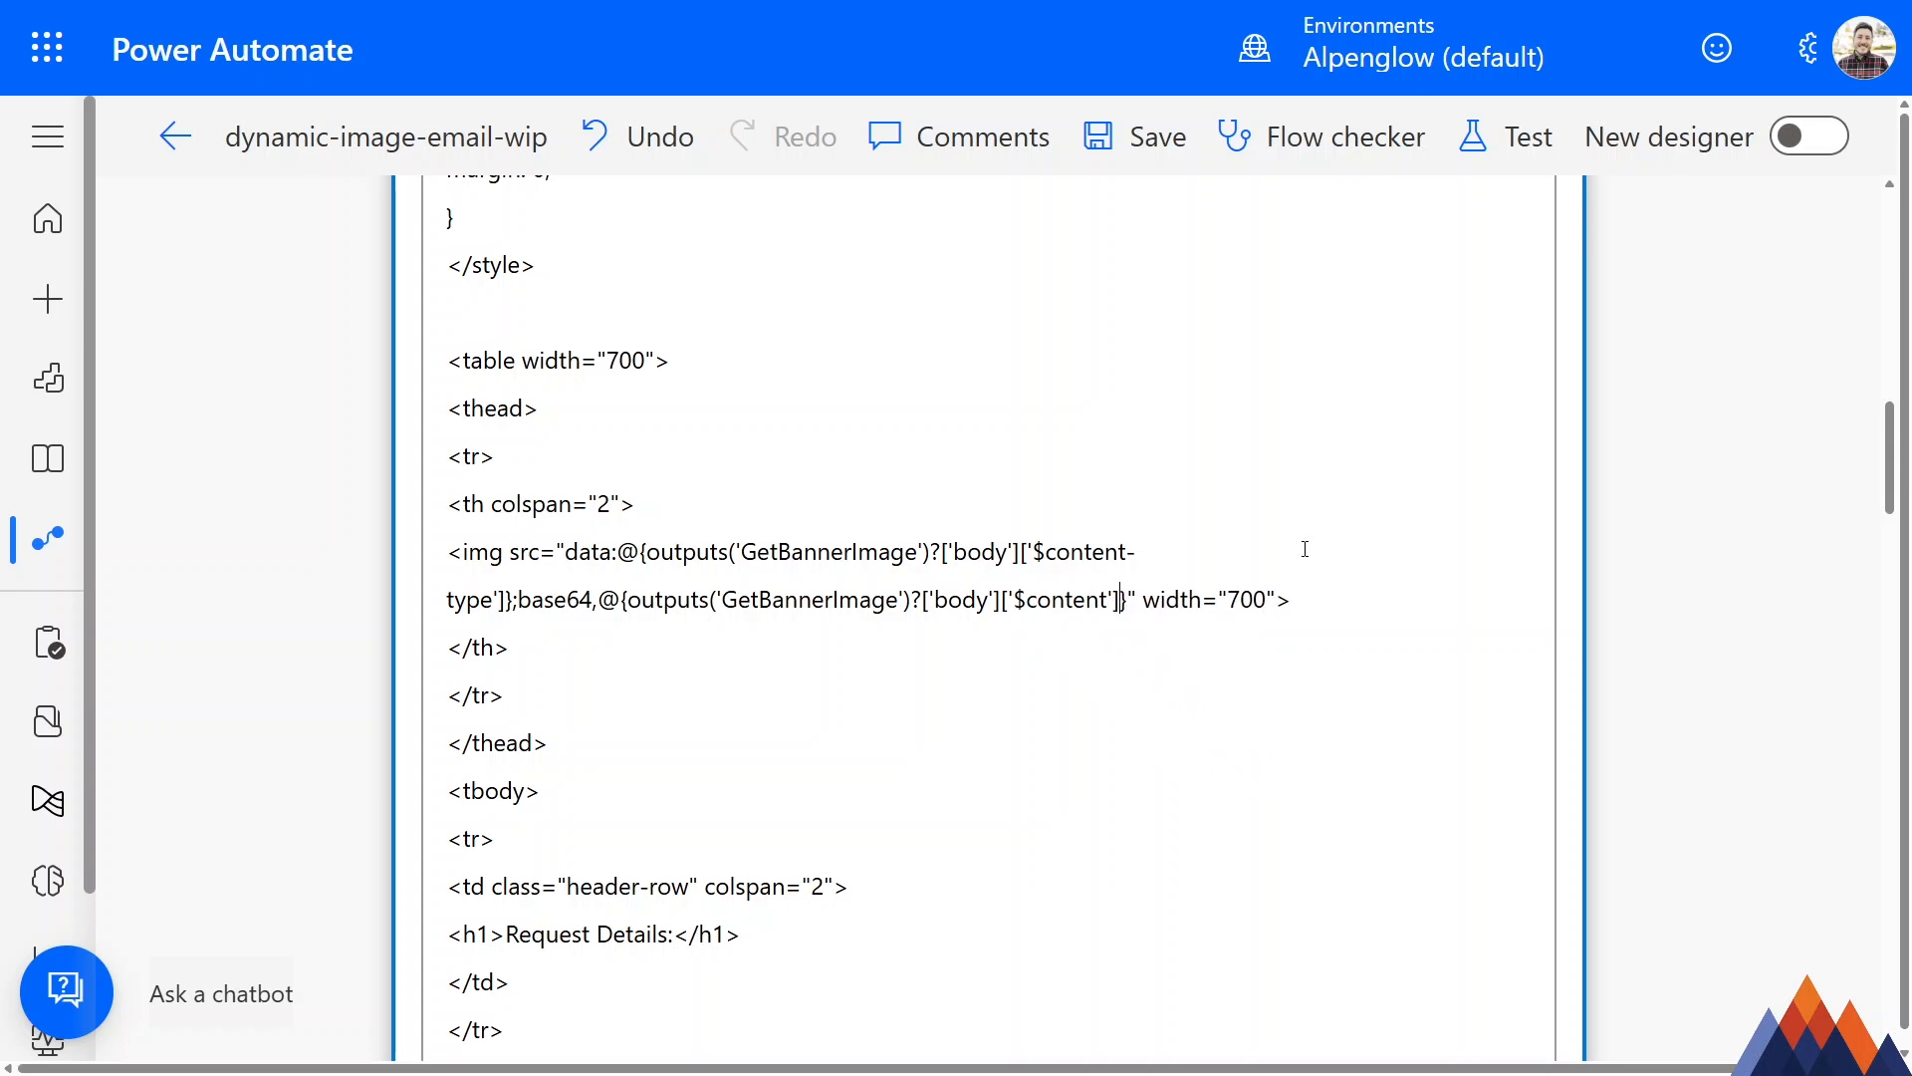
pyautogui.click(568, 551)
pyautogui.doubleClick(578, 551)
pyautogui.click(697, 551)
pyautogui.moveTo(1059, 554); pyautogui.dragTo(996, 553)
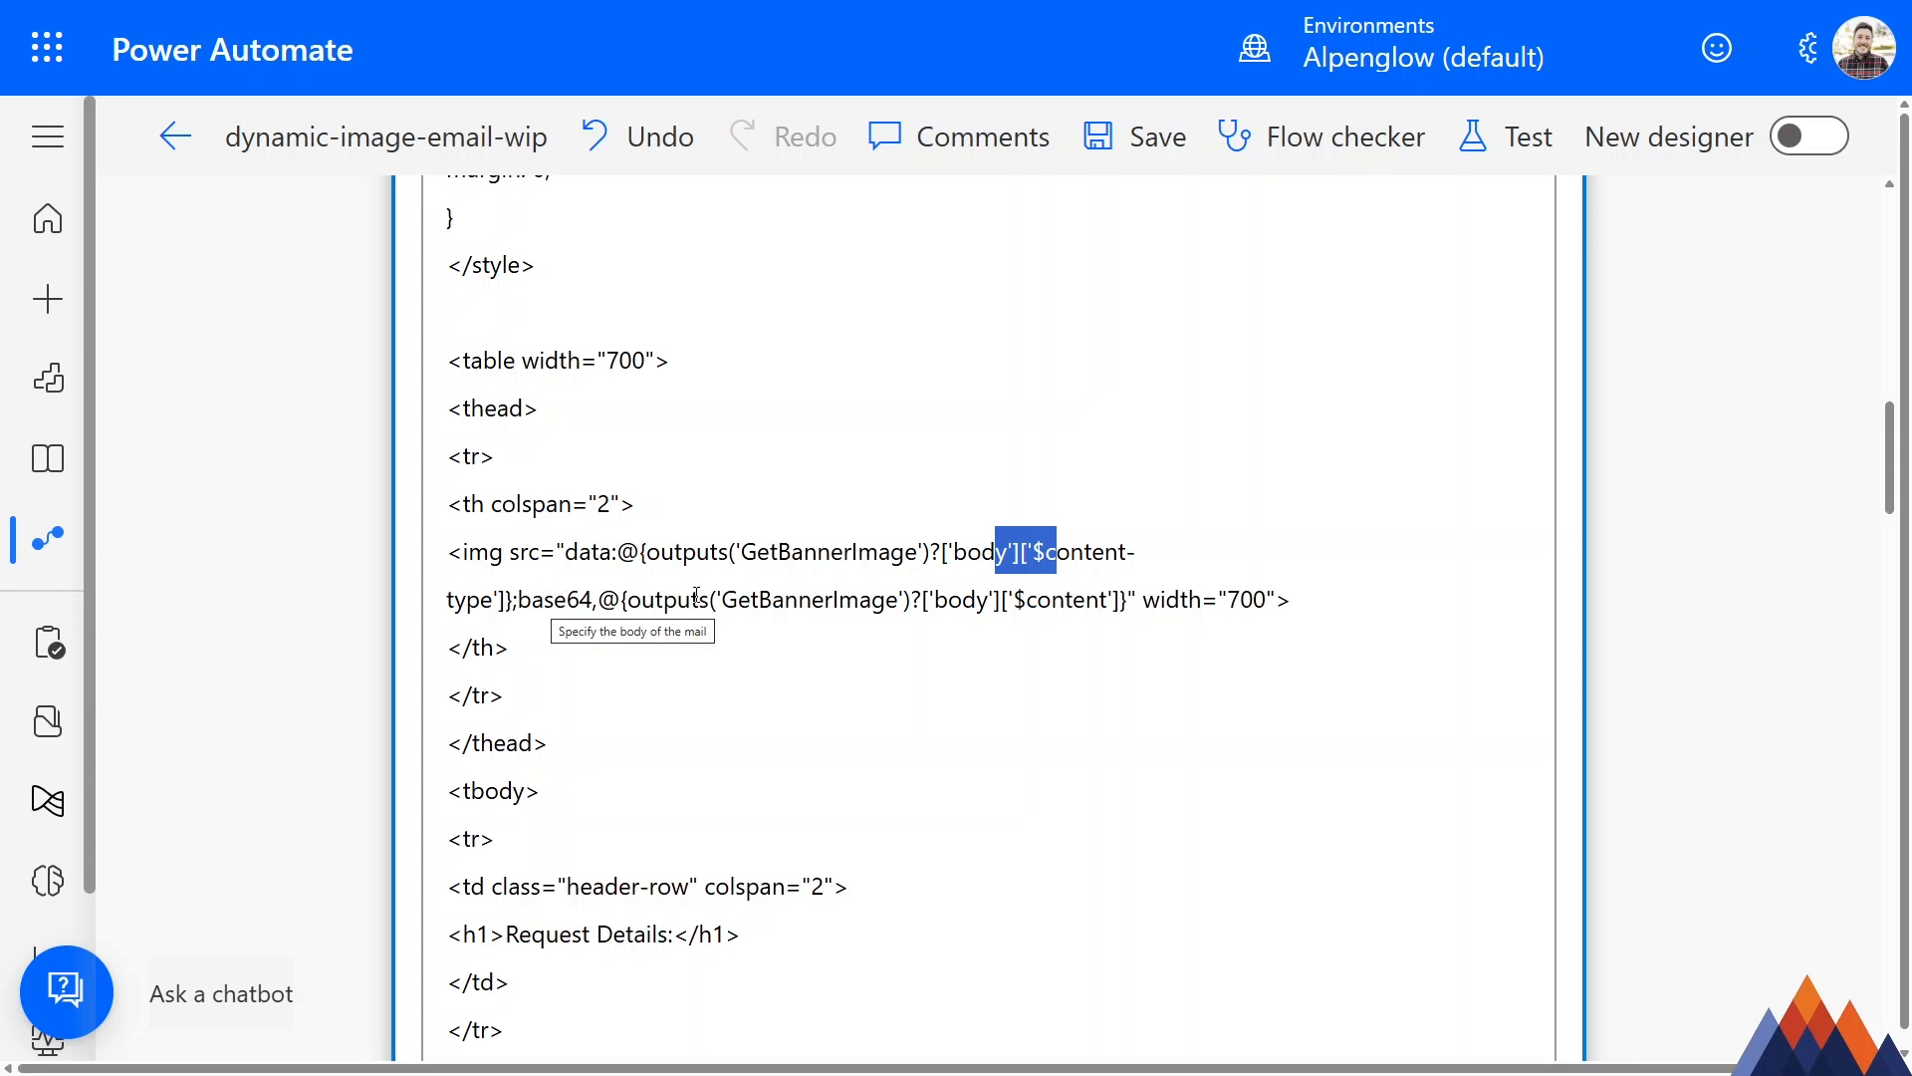
pyautogui.moveTo(597, 599); pyautogui.dragTo(1129, 599)
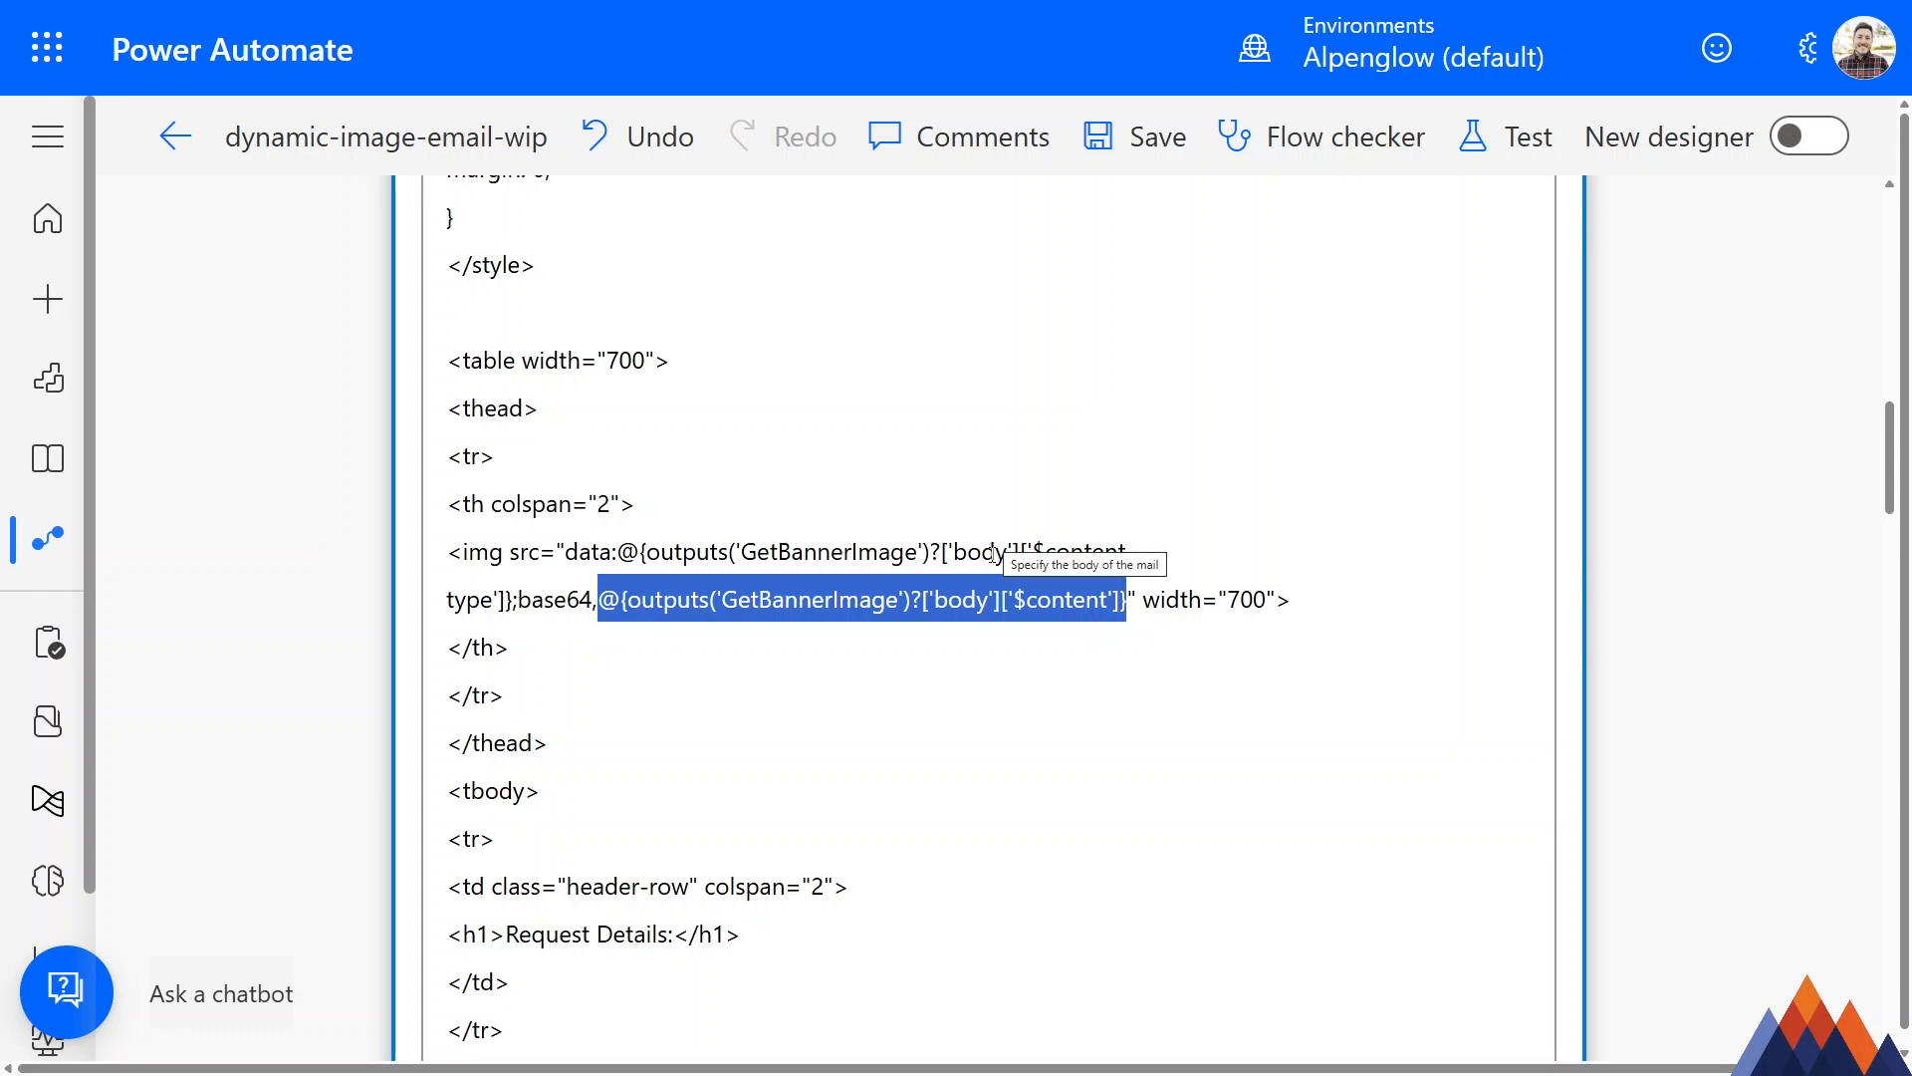
# Cut the banner's entire src value, paste it back in place to convert its expressions into dynamic content tokens, and save the flow.
pyautogui.moveTo(1129, 602); pyautogui.dragTo(574, 558)
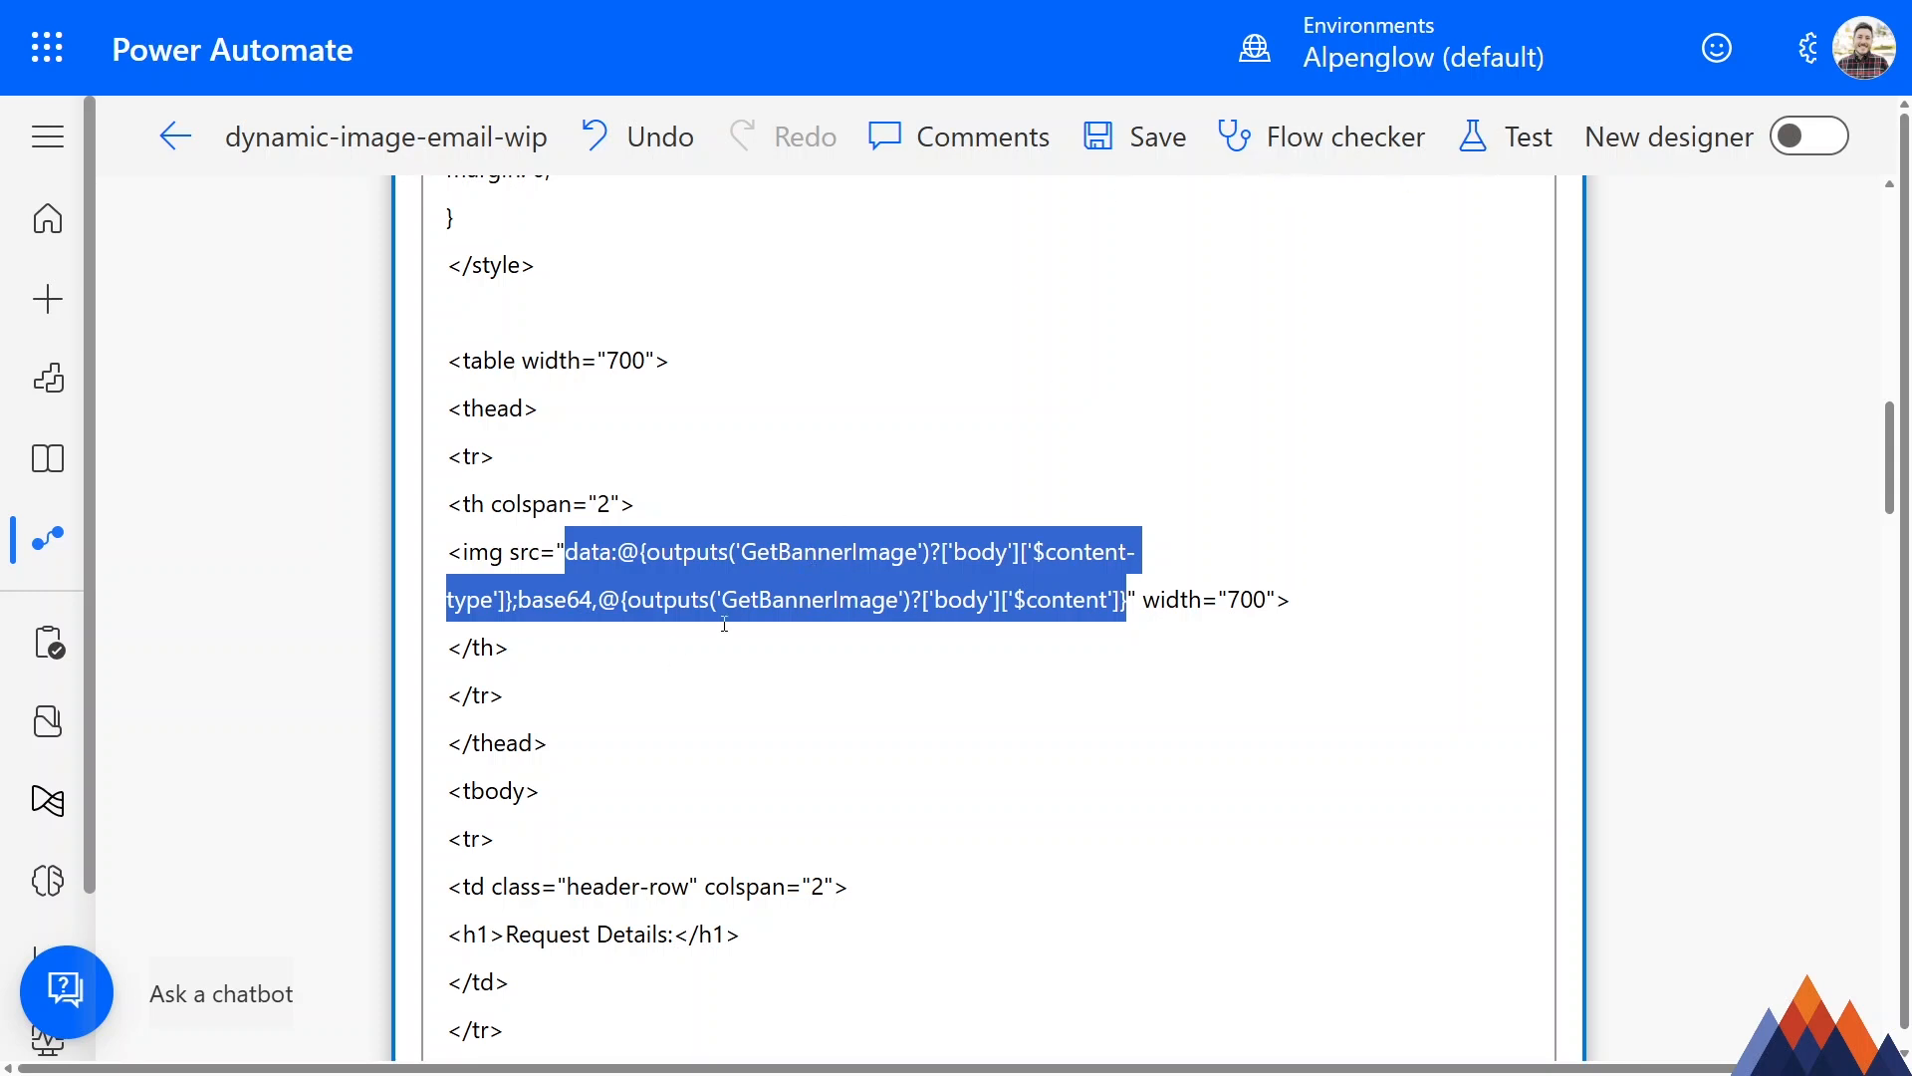
pyautogui.press('Delete')
pyautogui.hotkey('ctrl', 'v')
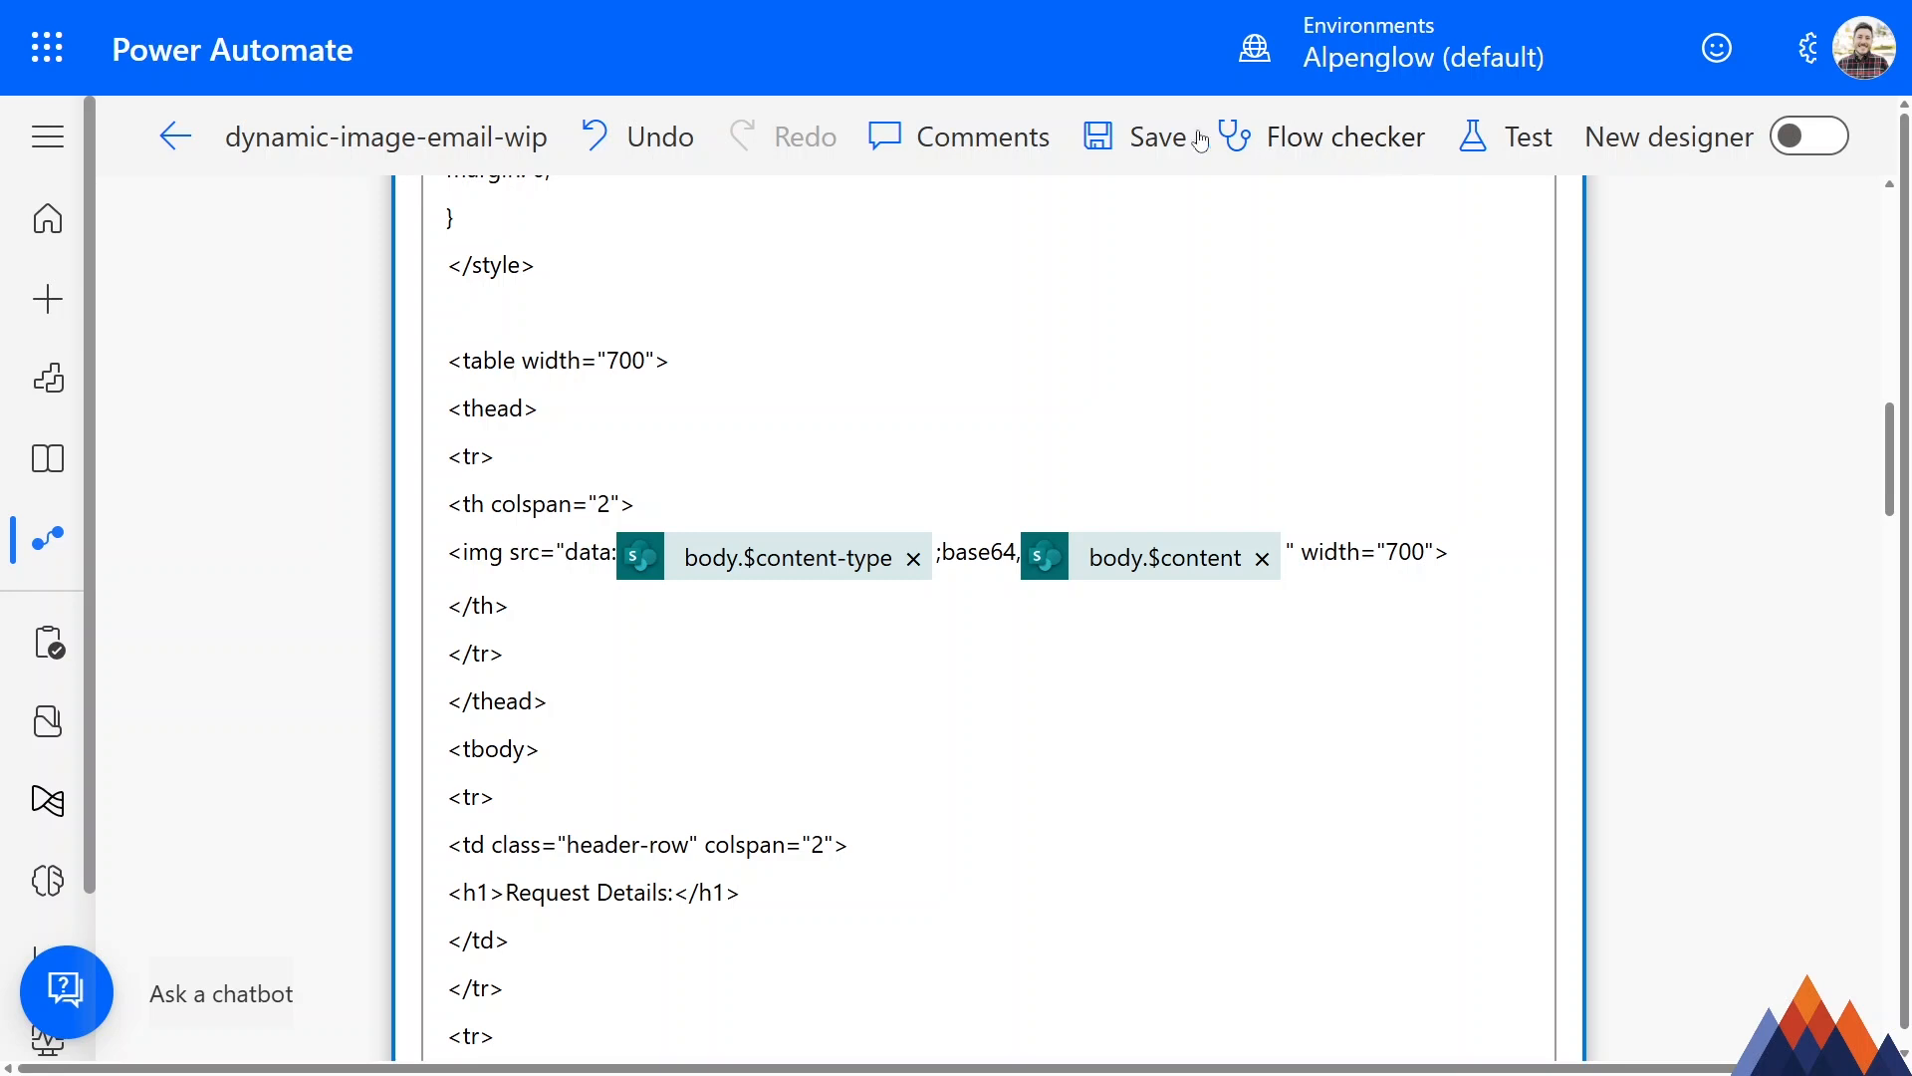
pyautogui.click(1167, 135)
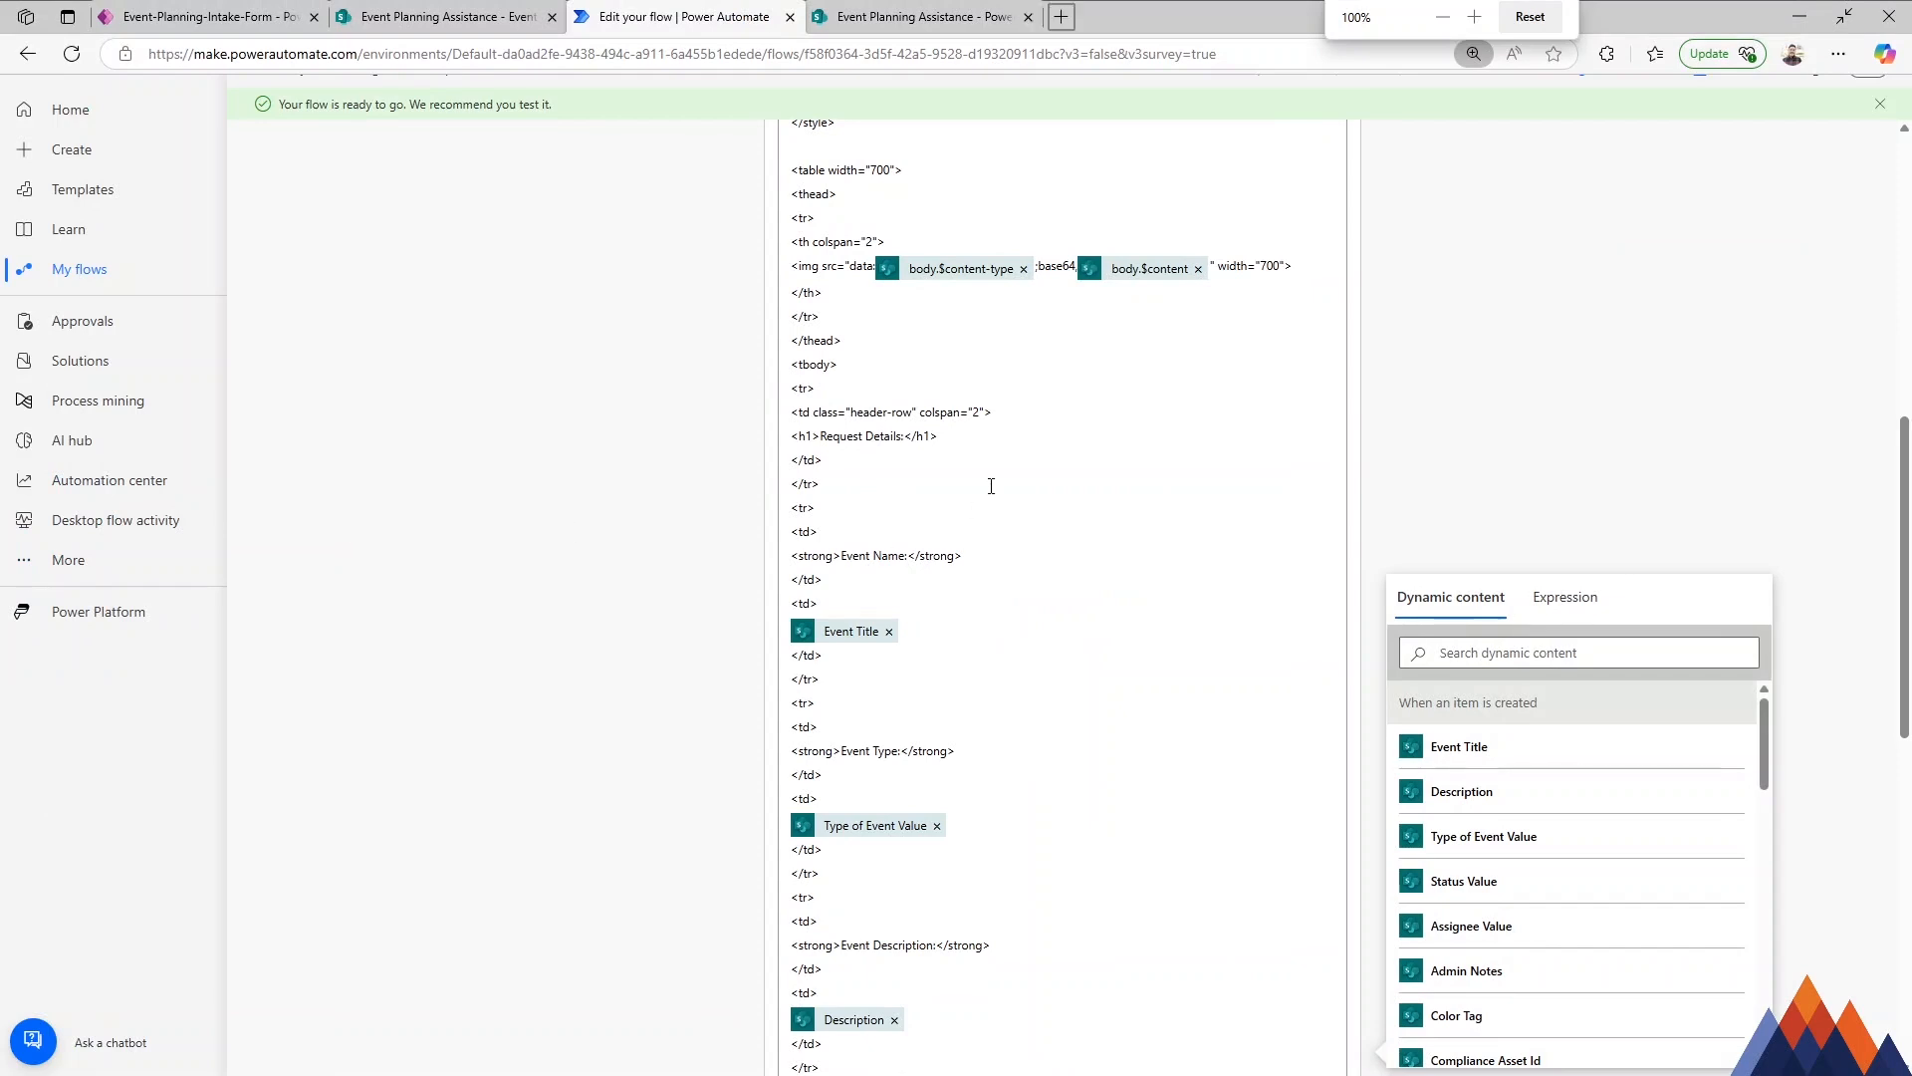
pyautogui.scroll(2, 990, 458)
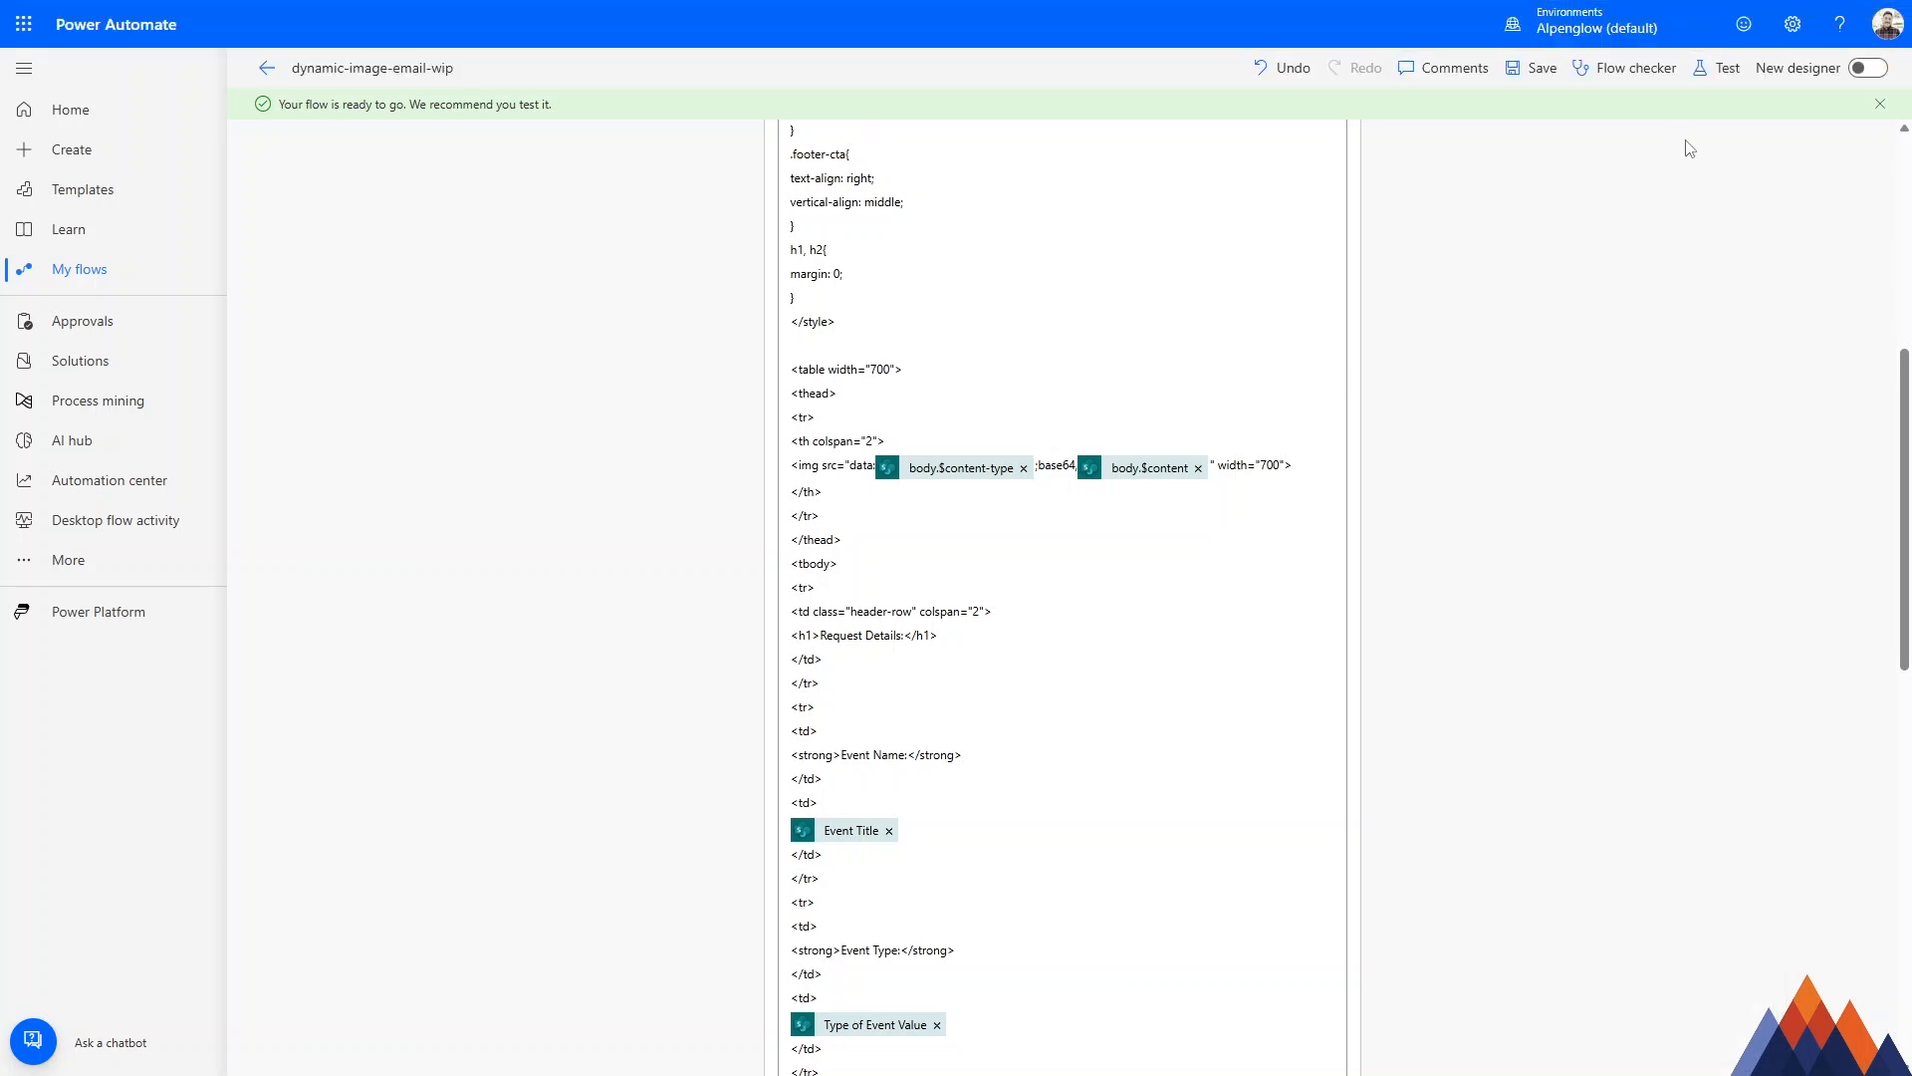
# Run an automatic test of the flow with a recently used trigger and preview Placeholder.jpg in the SharePoint Power-Automate-Images folder.
pyautogui.click(1715, 67)
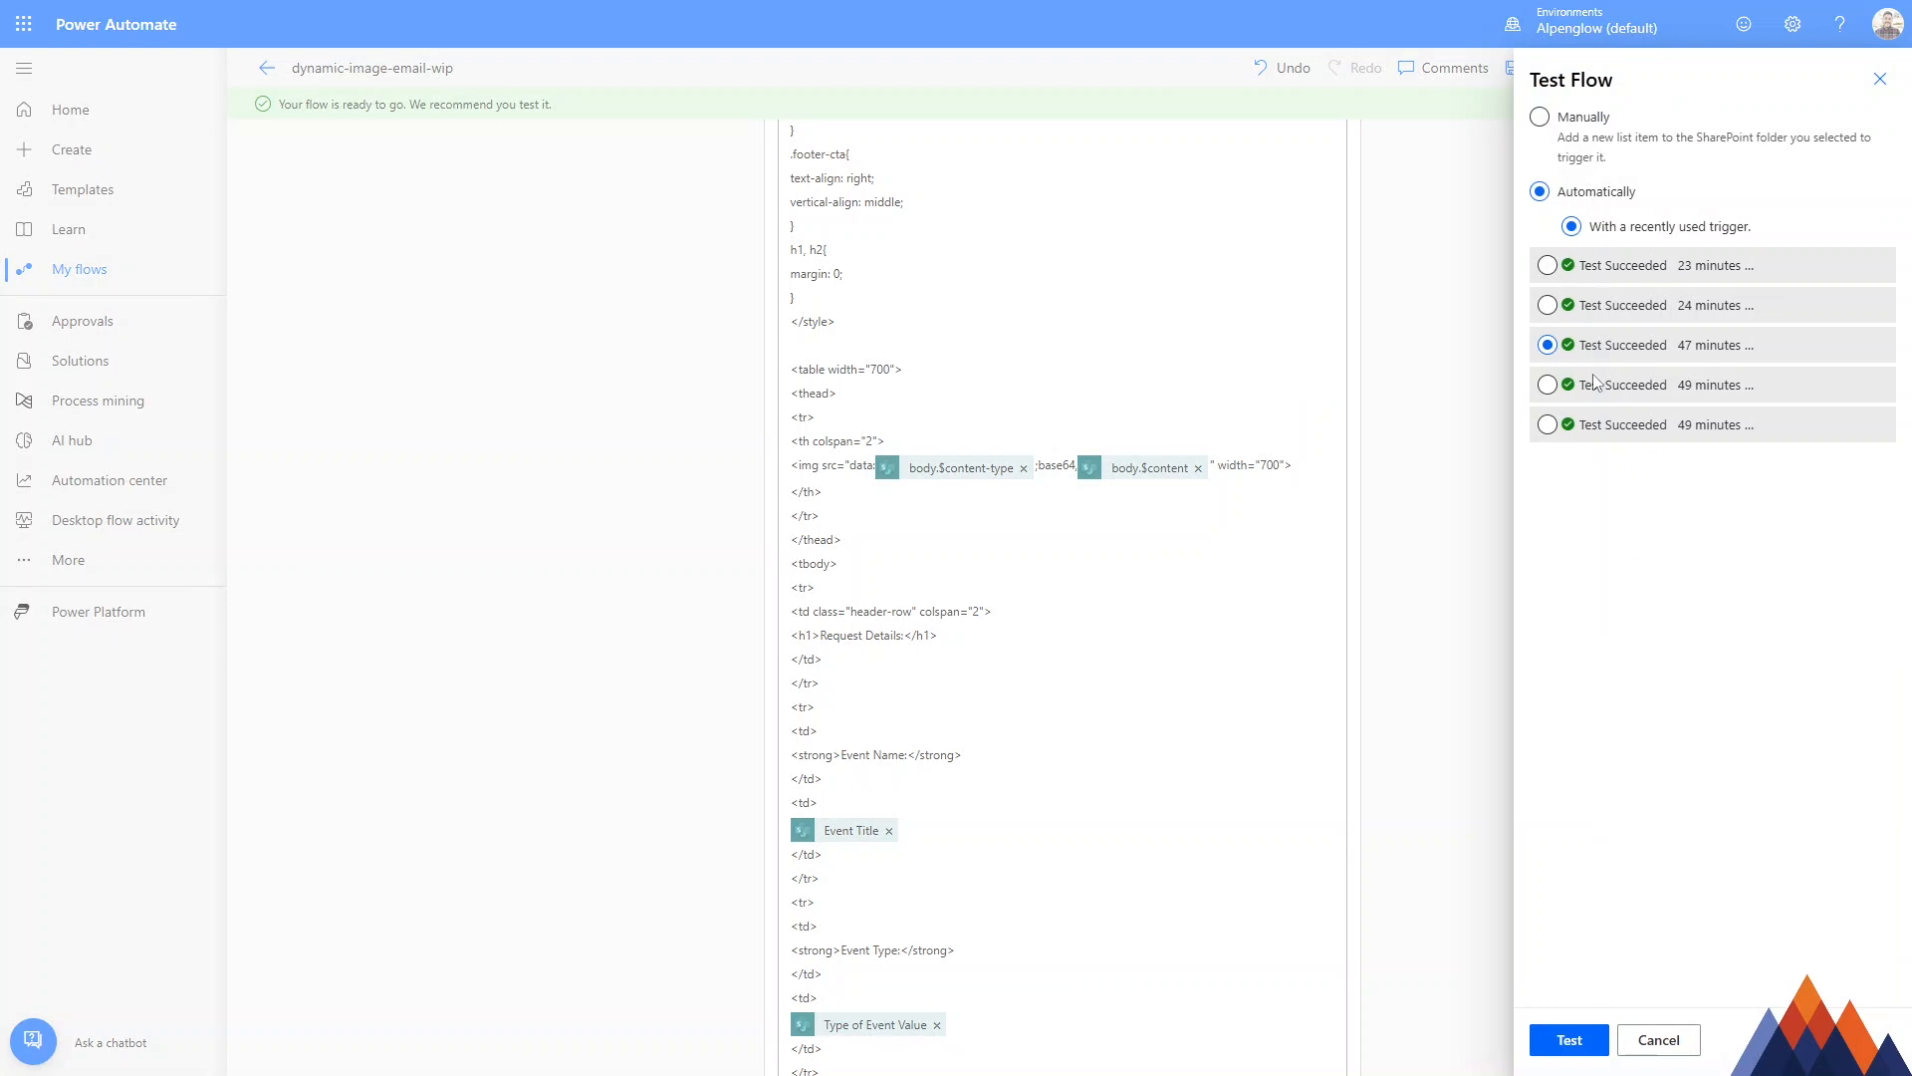
pyautogui.click(1601, 1040)
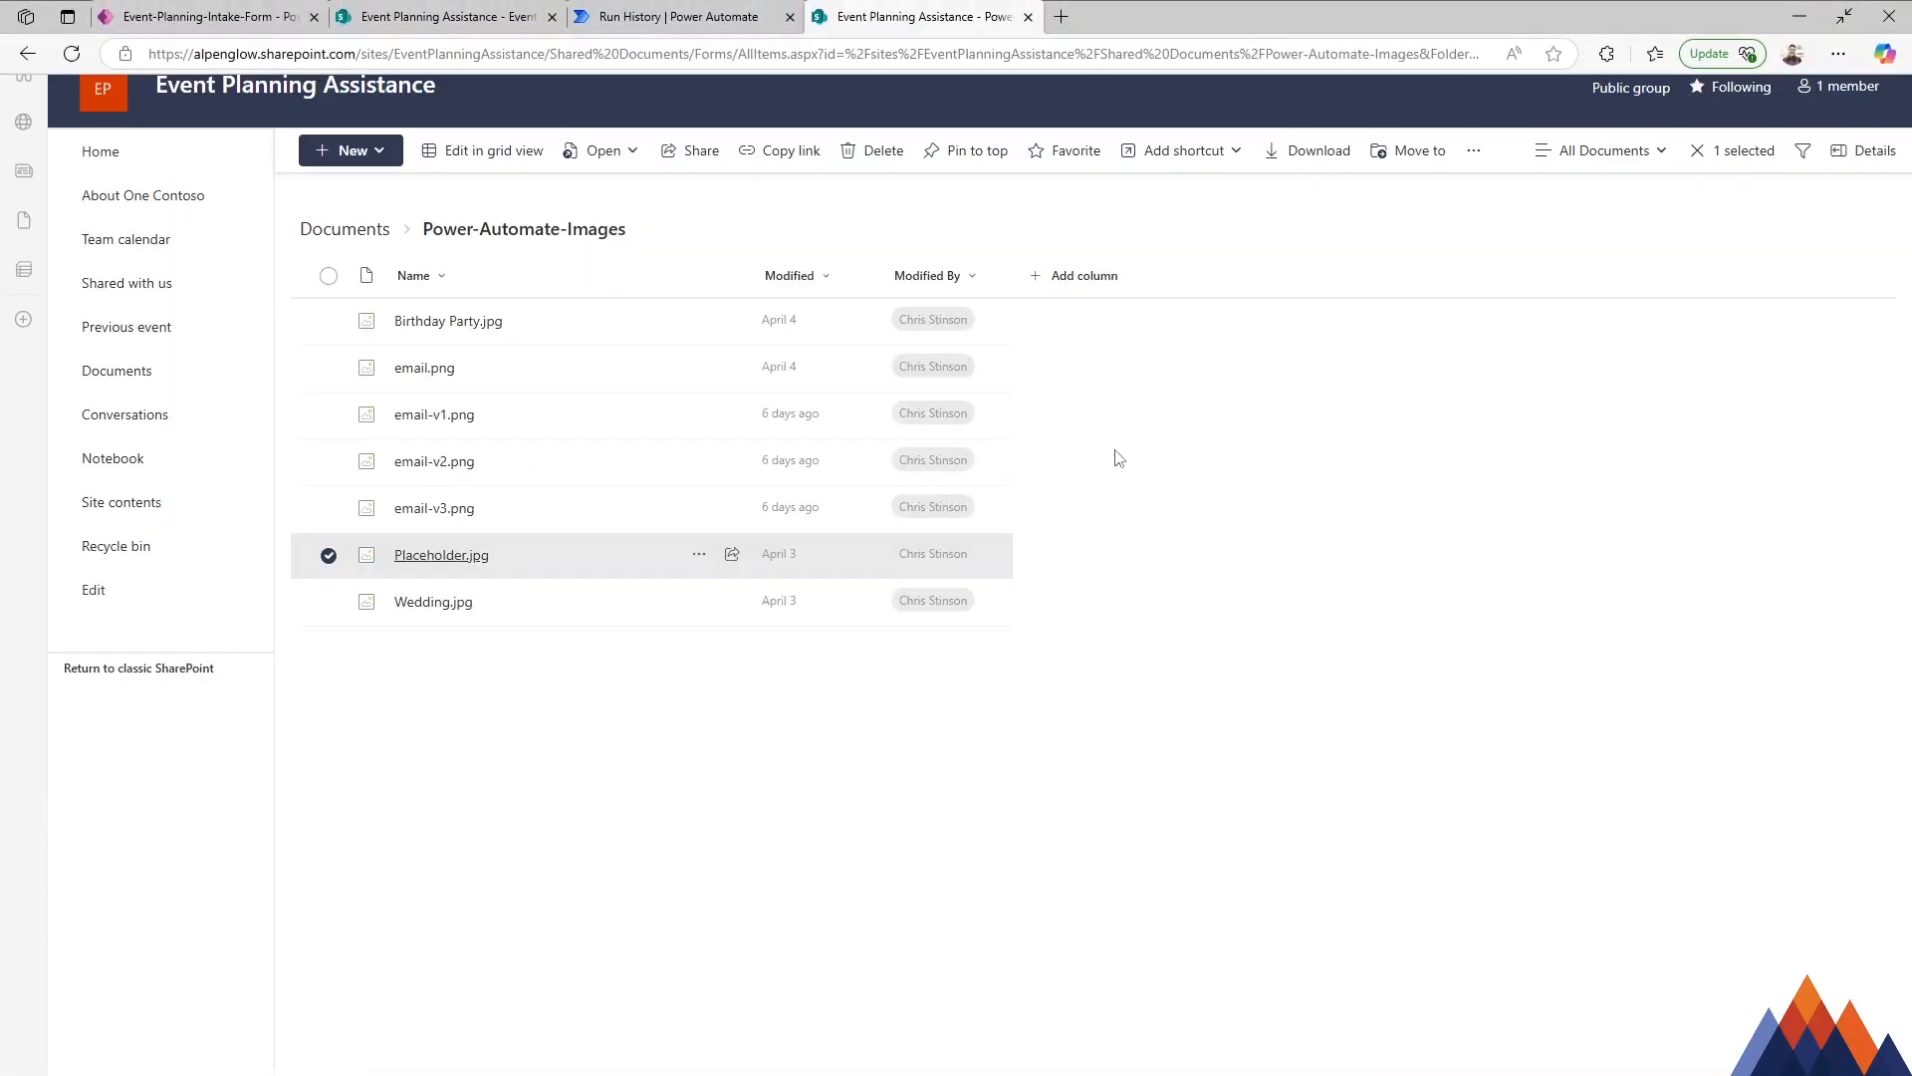
pyautogui.click(477, 566)
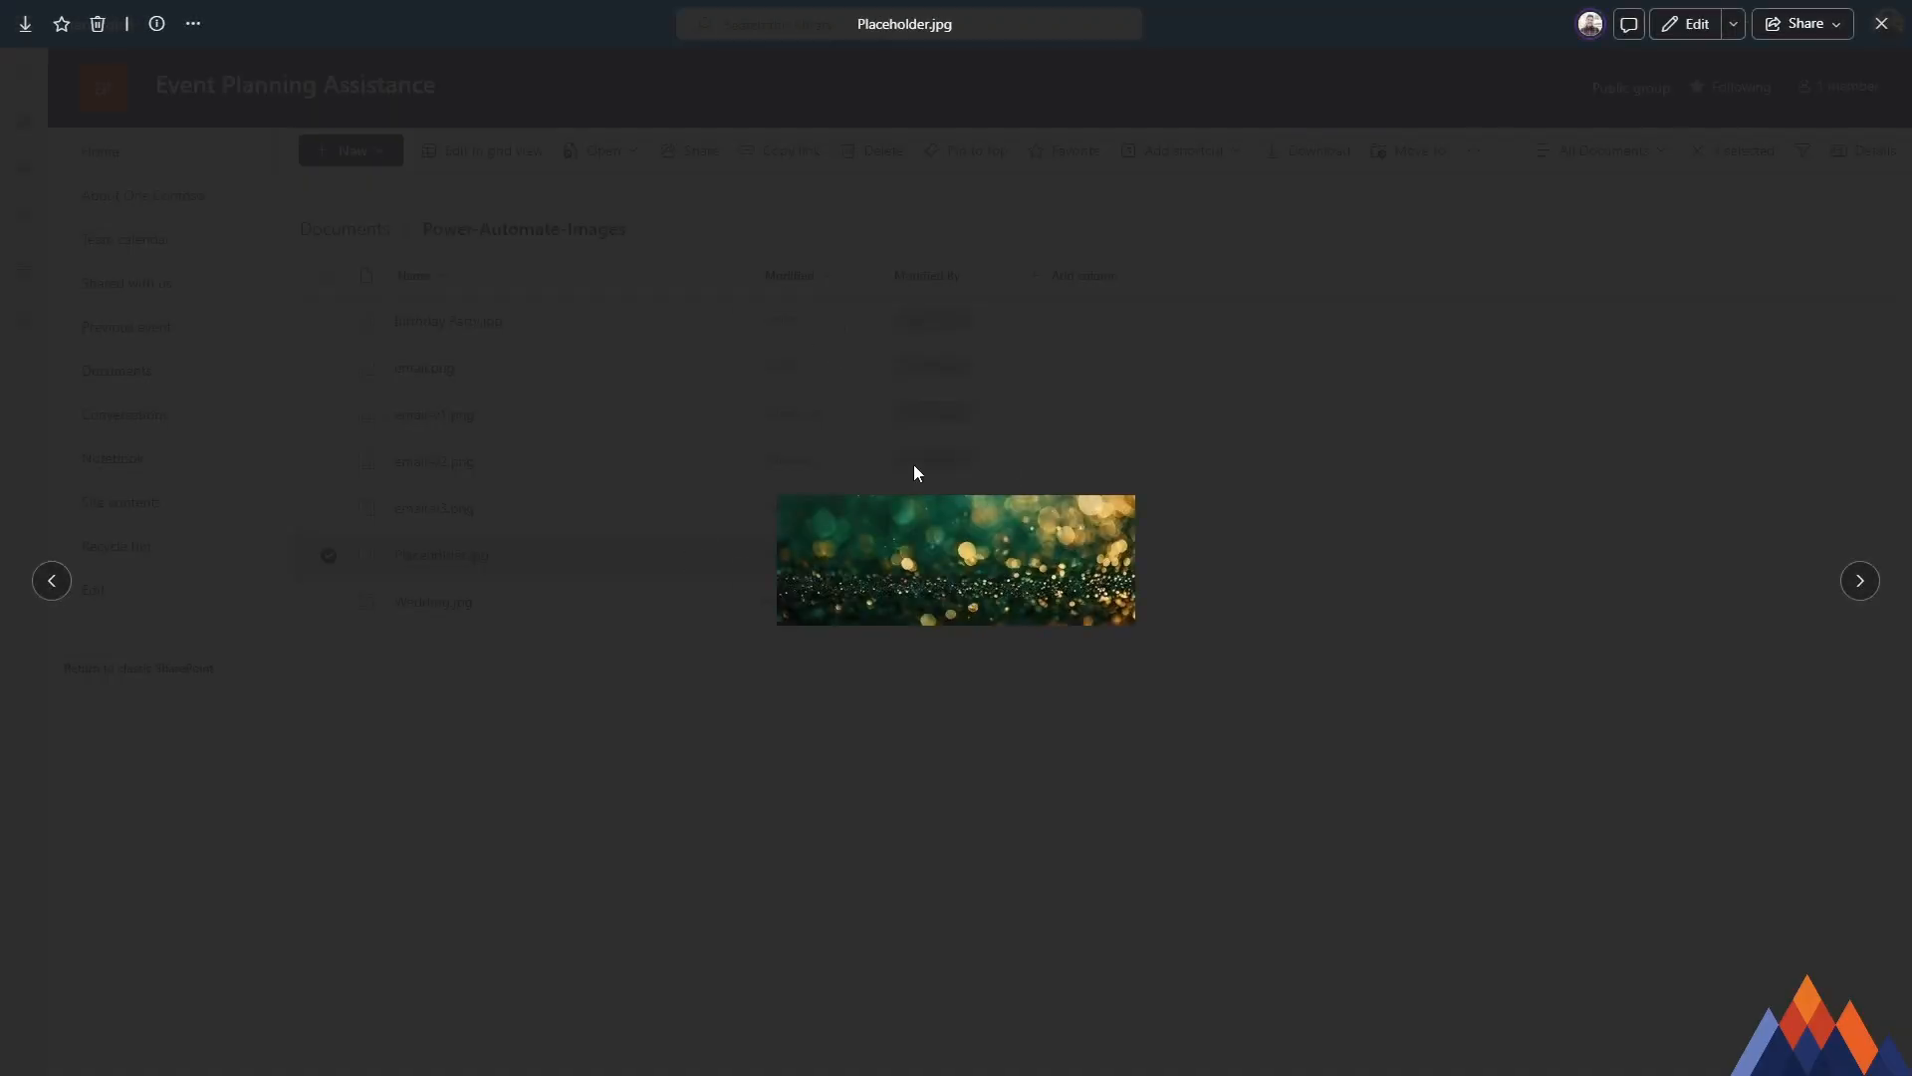
pyautogui.click(1882, 24)
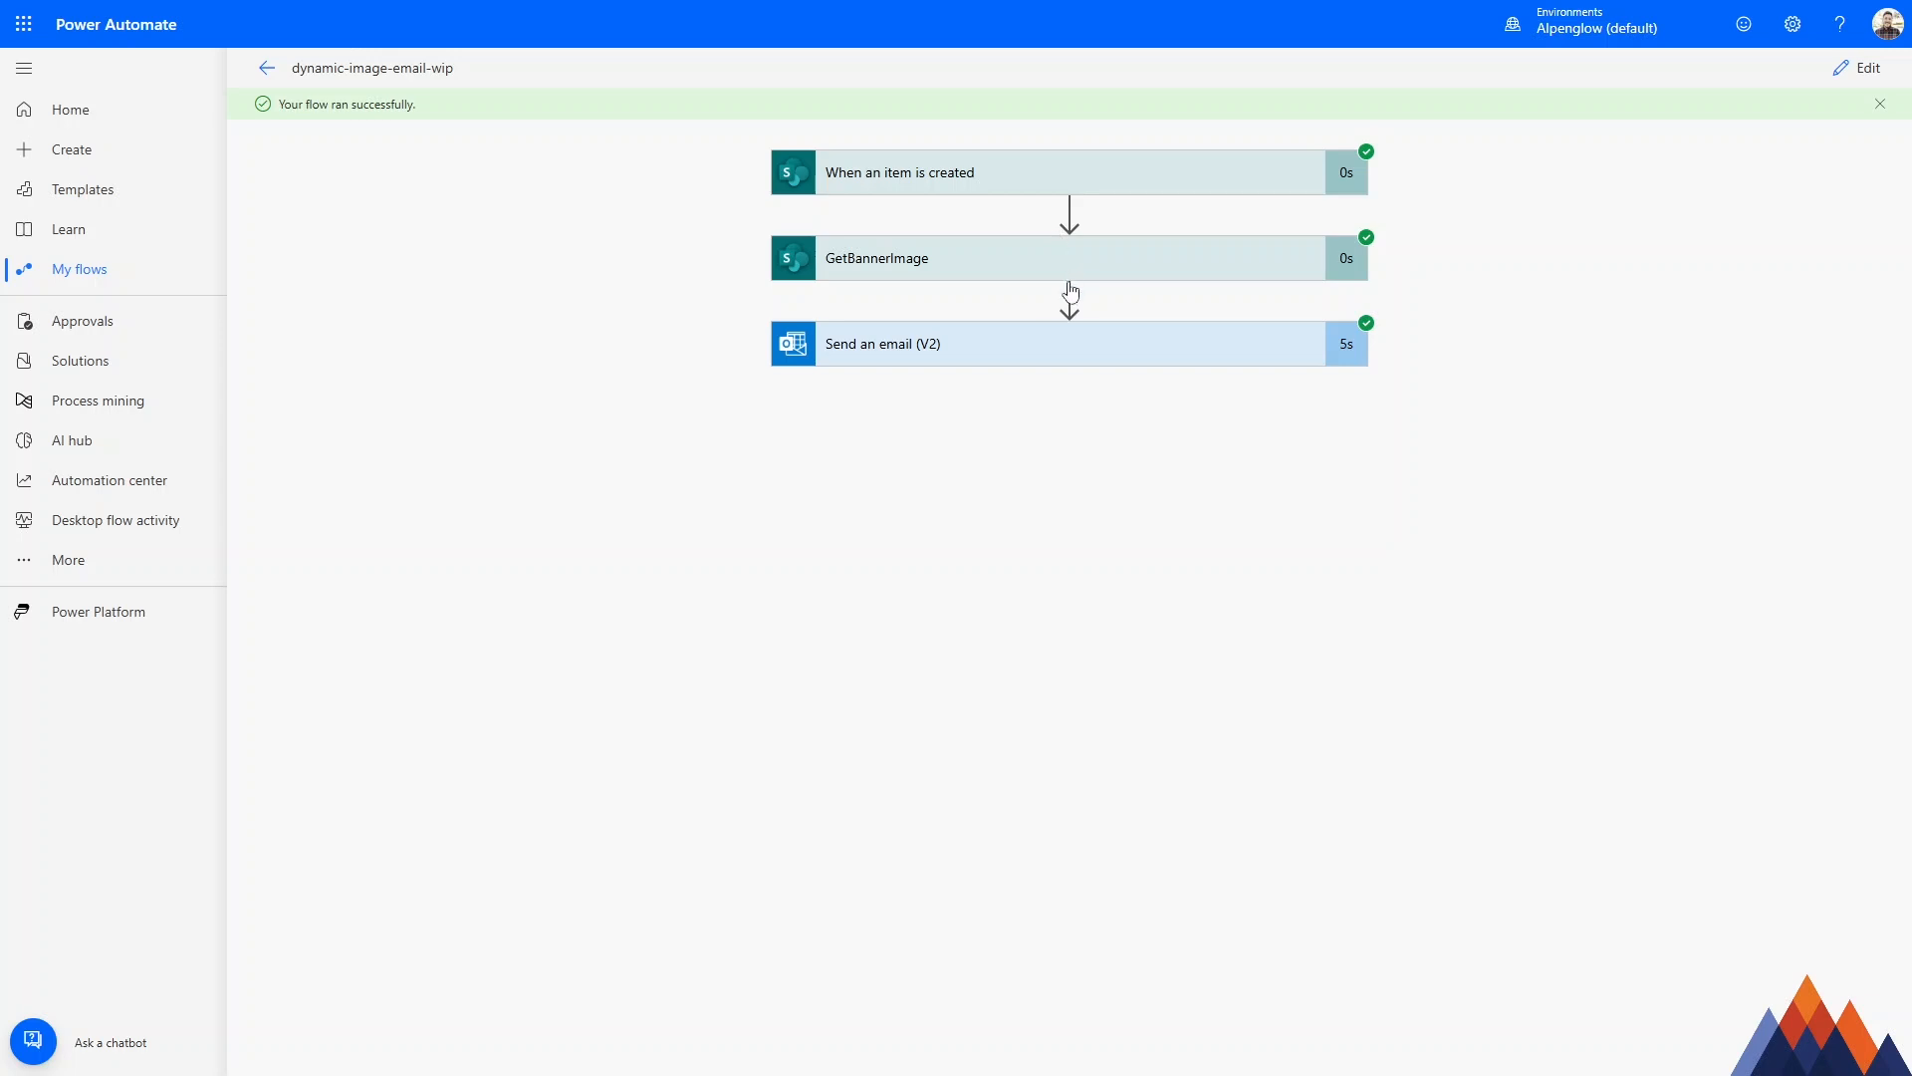
# Review the Send an email (V2) action in the test run and return the flow to editing.
pyautogui.click(950, 365)
pyautogui.click(953, 365)
pyautogui.click(1858, 70)
# Replace Placeholder in the GetBannerImage file path with the Type of Event Value dynamic content, keeping the .jpg extension.
pyautogui.click(994, 210)
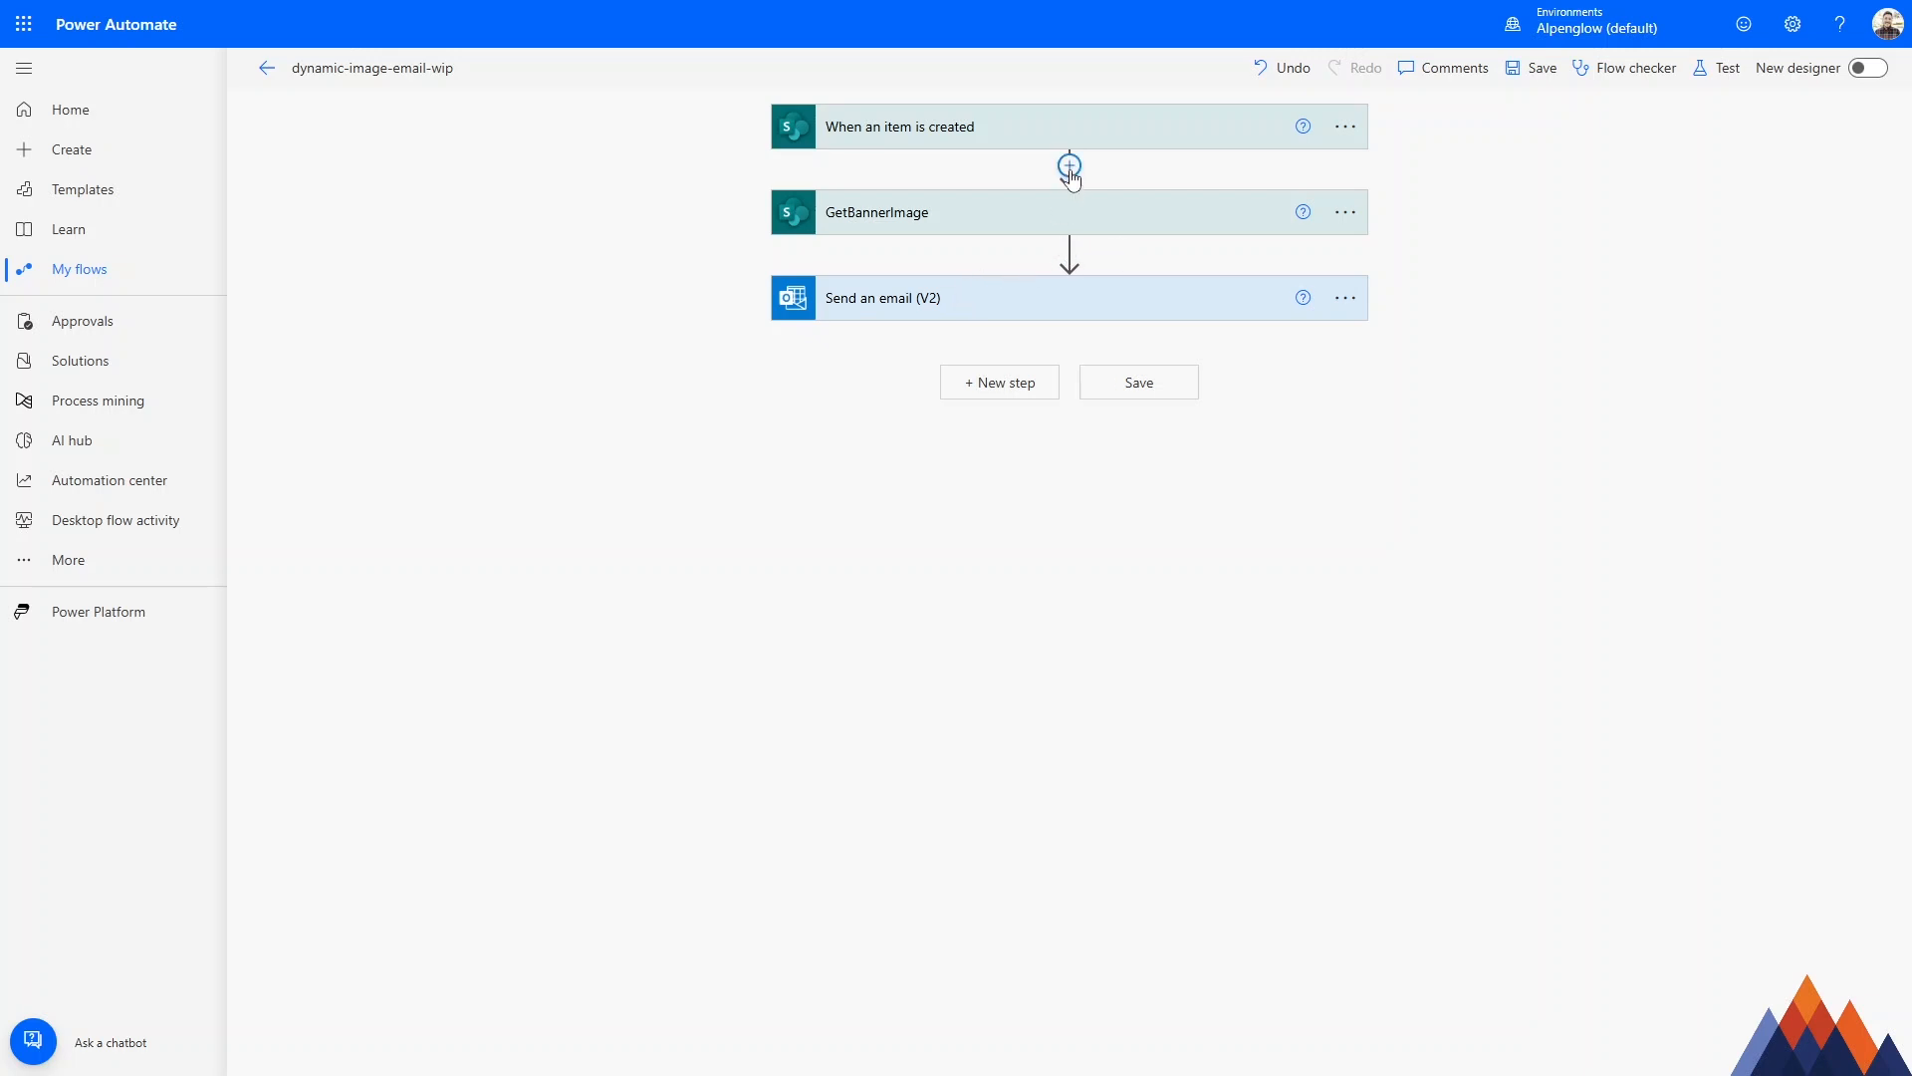
pyautogui.click(1038, 229)
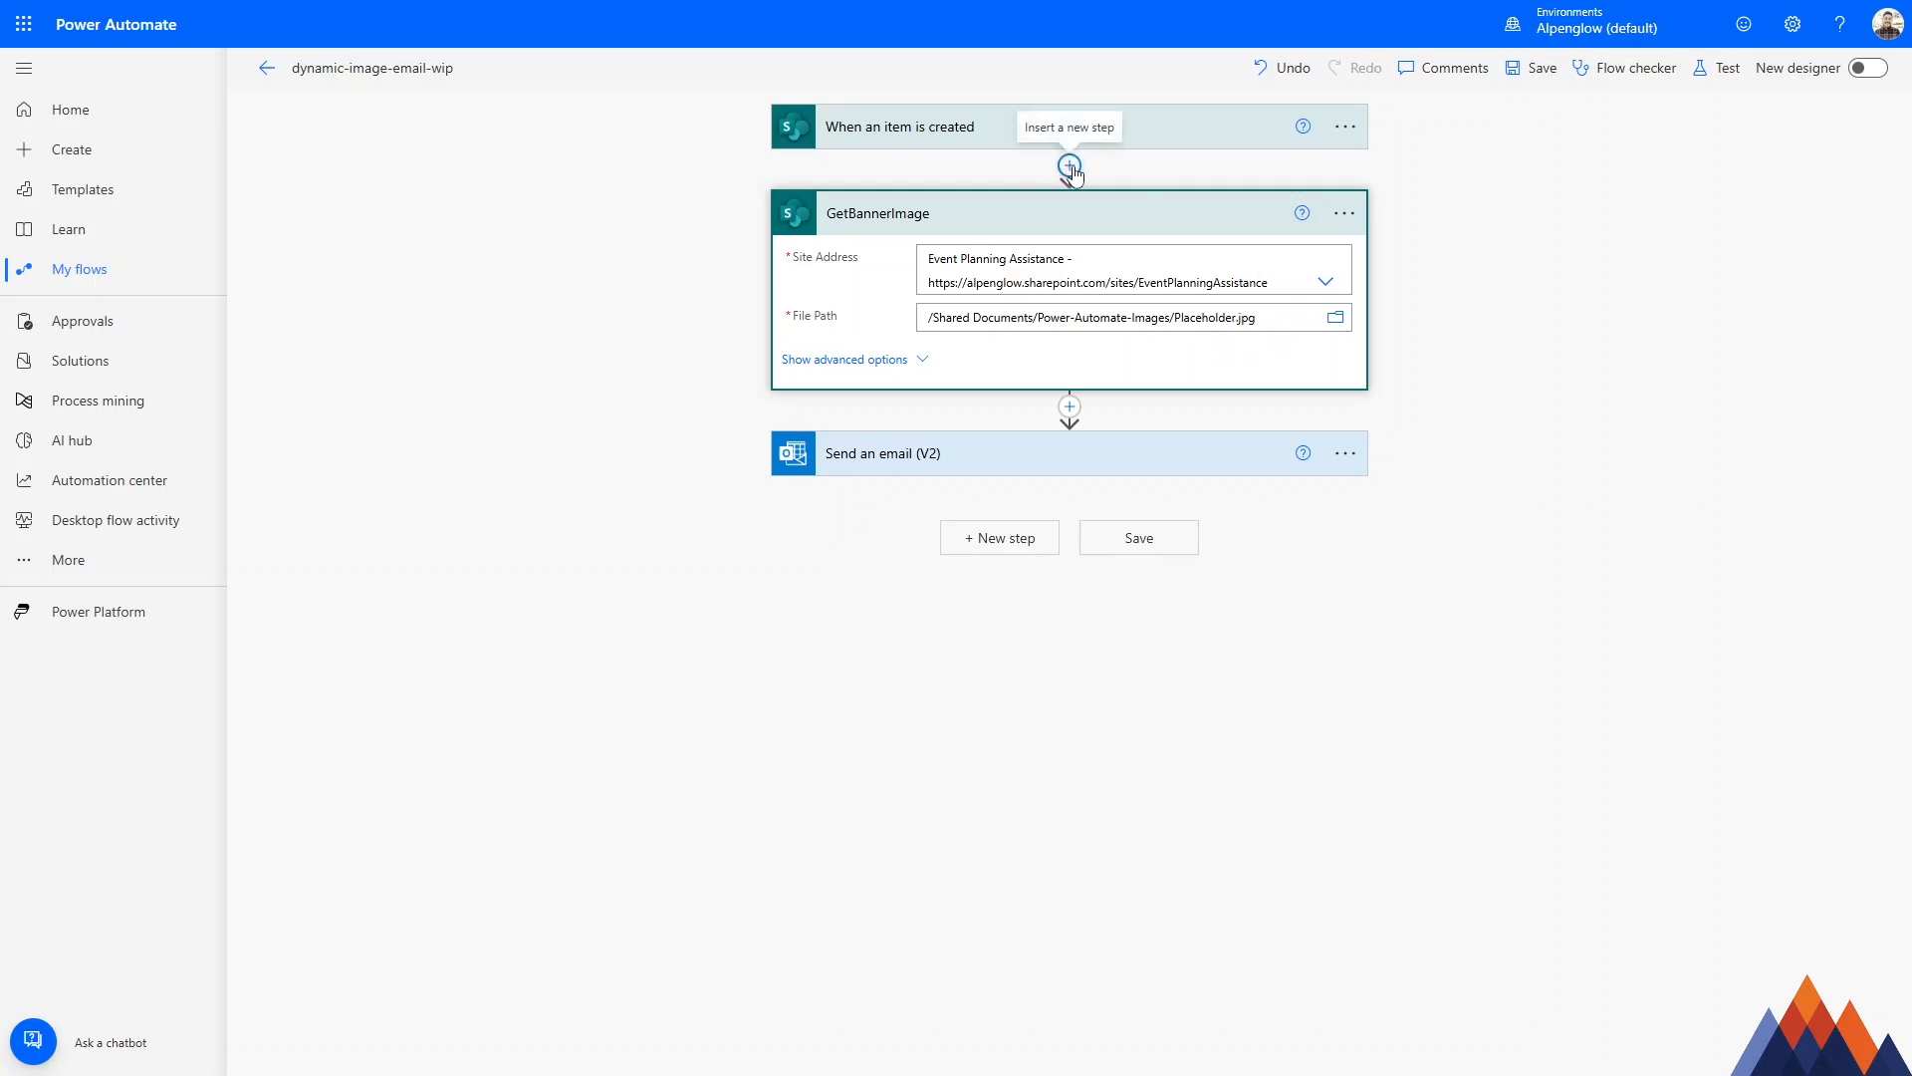
pyautogui.doubleClick(1207, 316)
pyautogui.press('BackSpace')
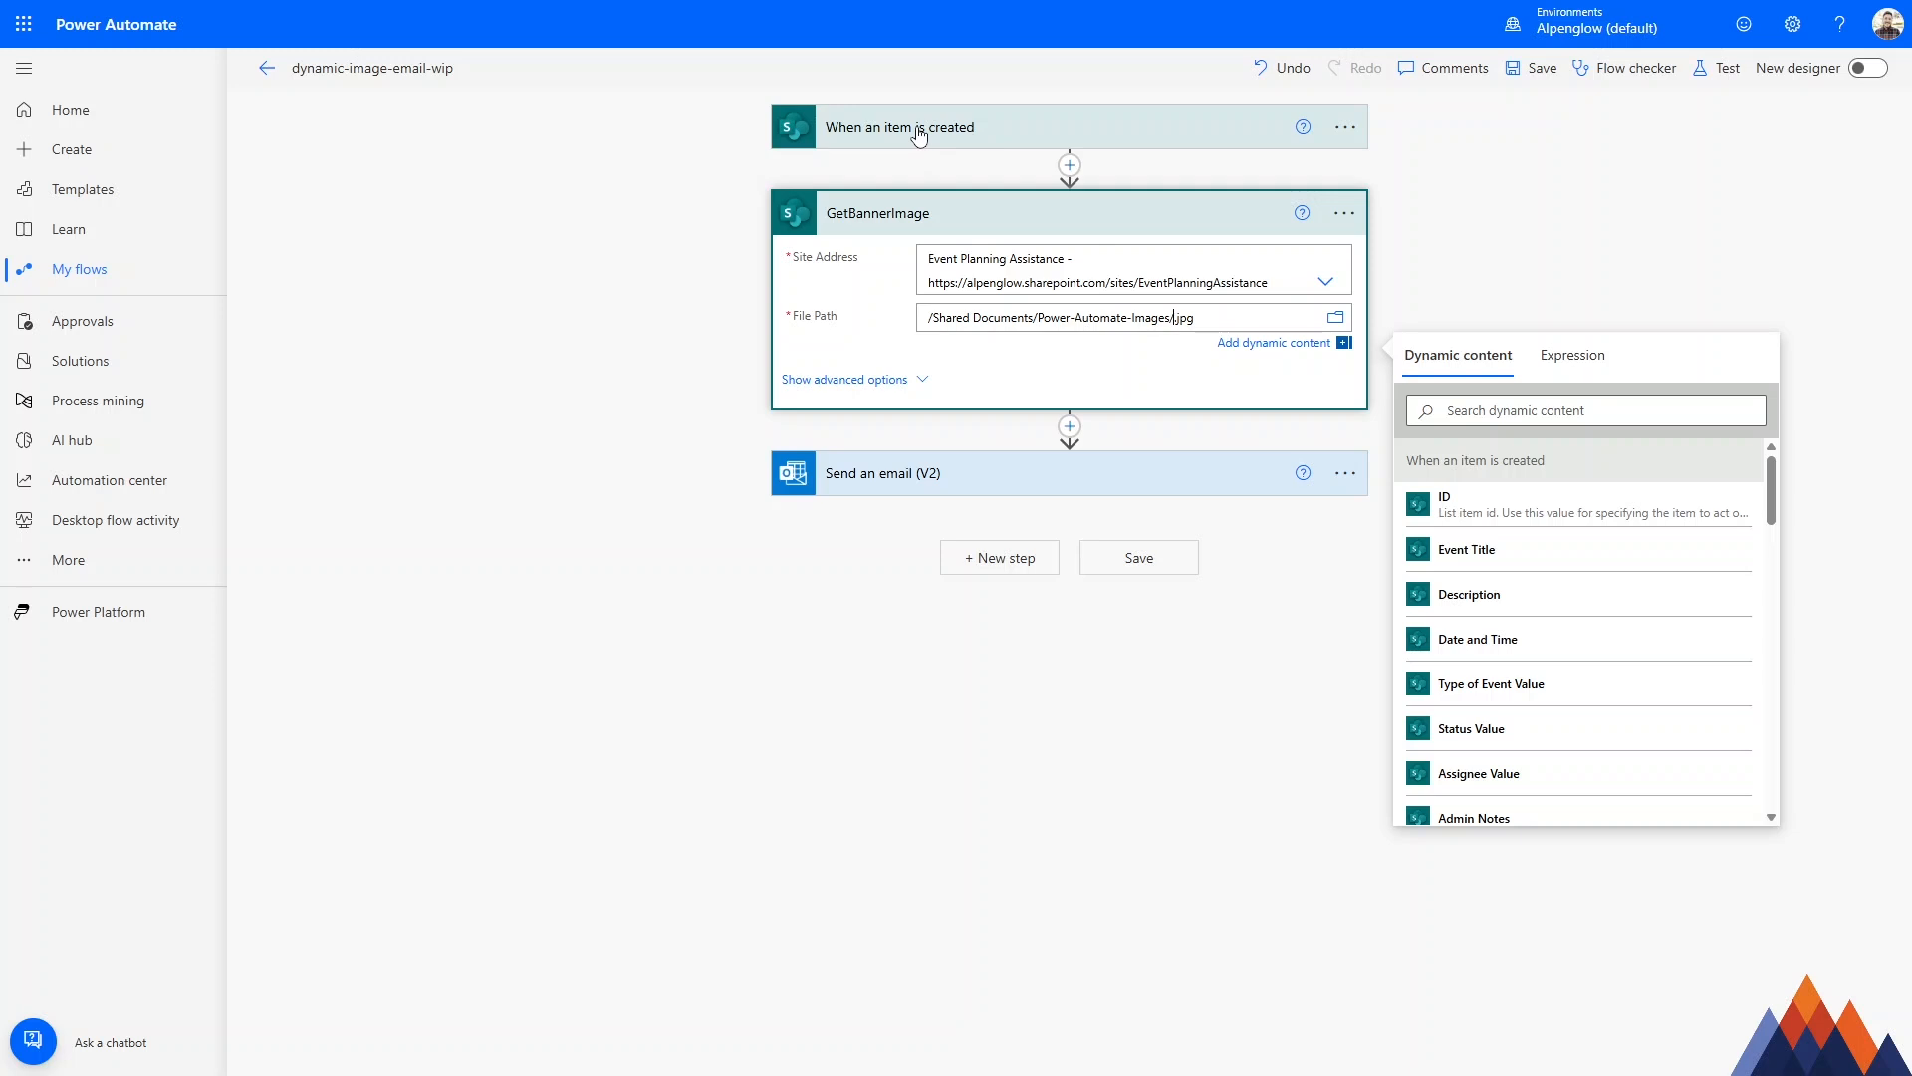
pyautogui.click(1516, 688)
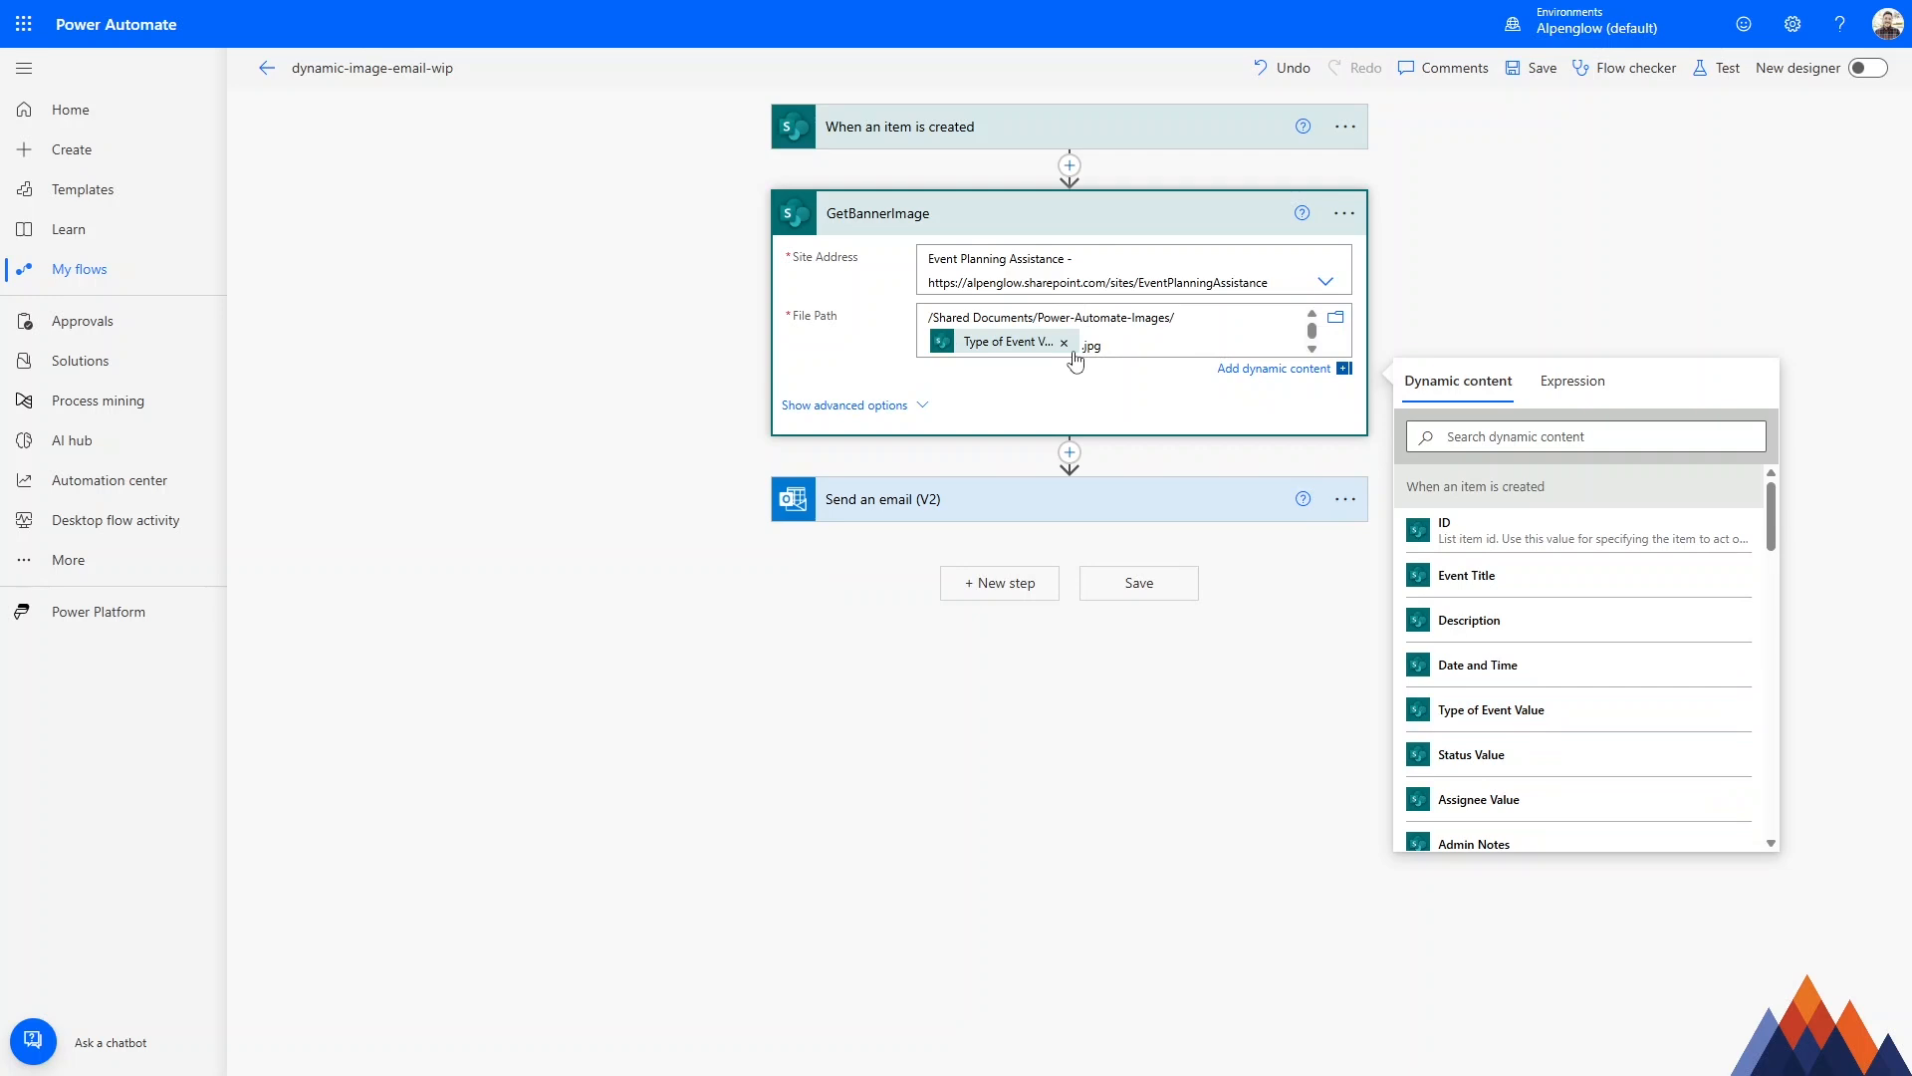
pyautogui.moveTo(989, 351)
pyautogui.moveTo(1081, 347); pyautogui.dragTo(1104, 346)
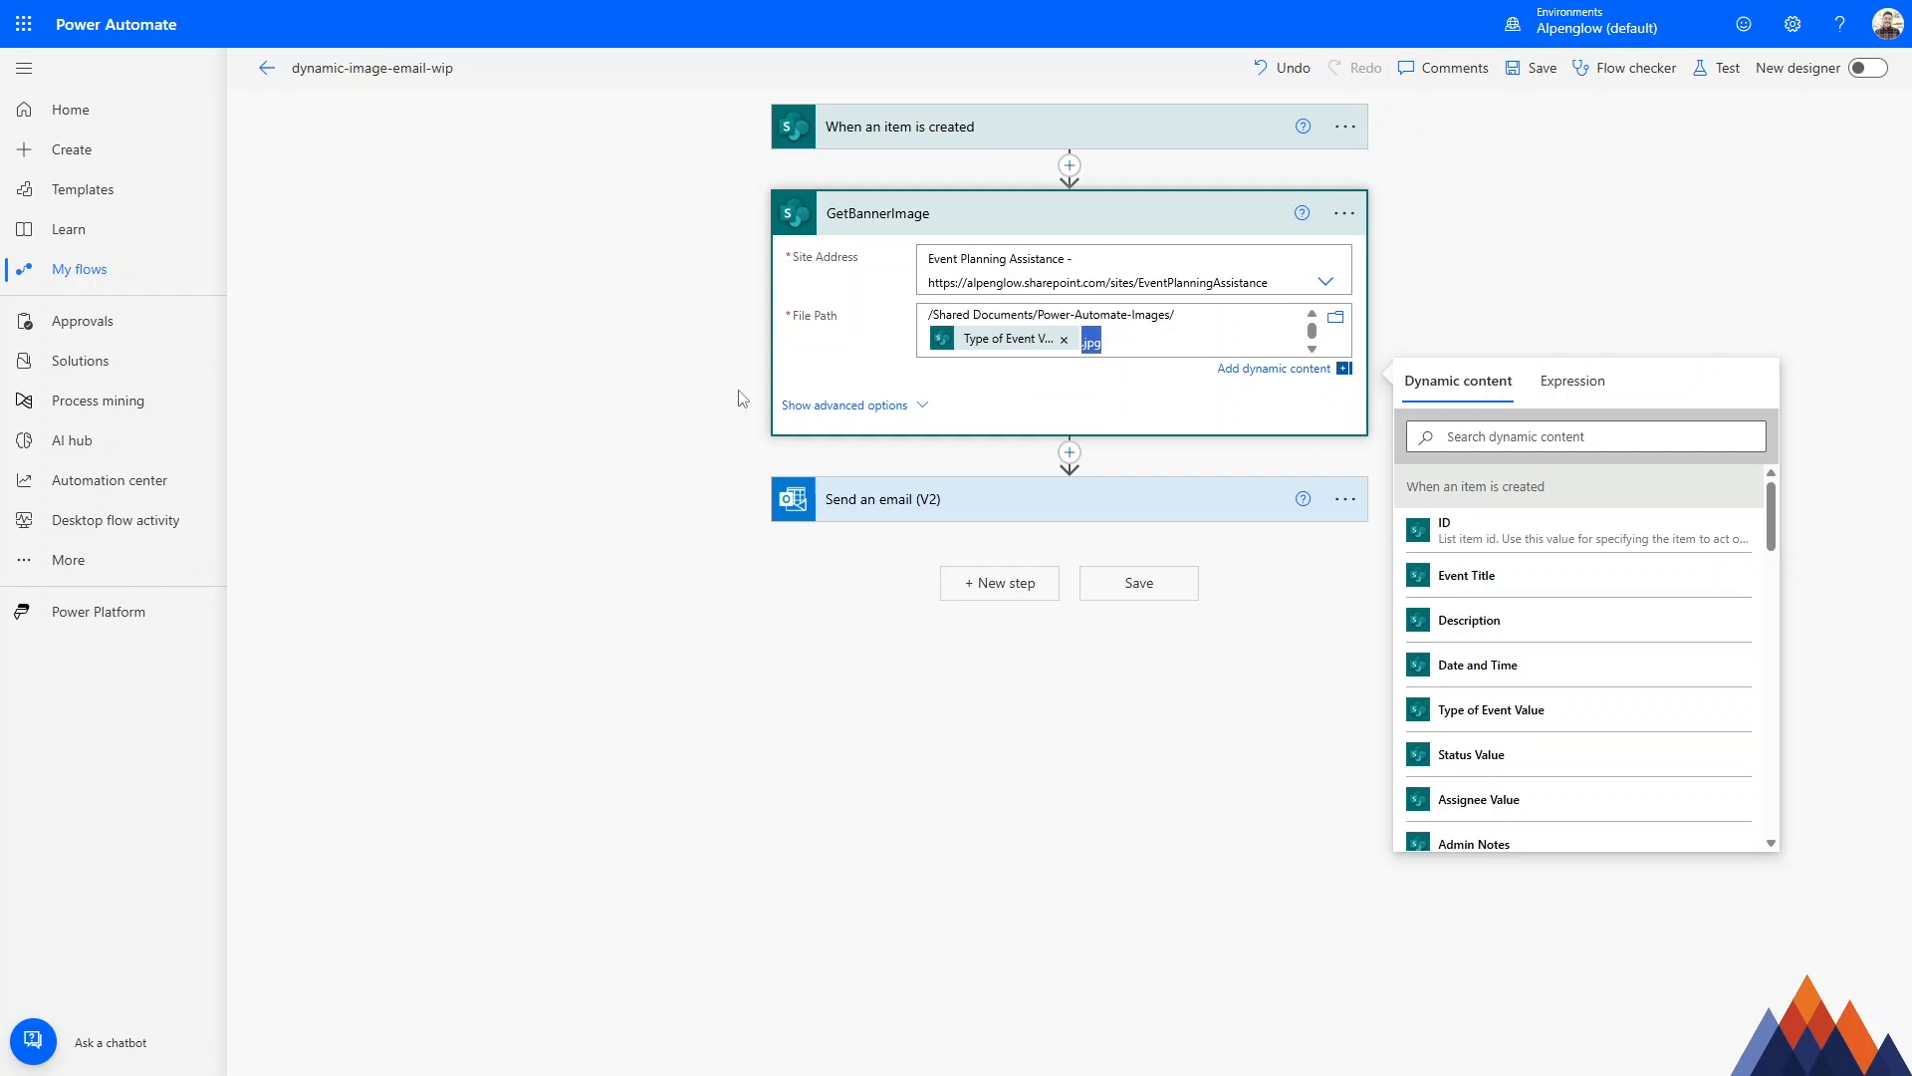
pyautogui.click(678, 382)
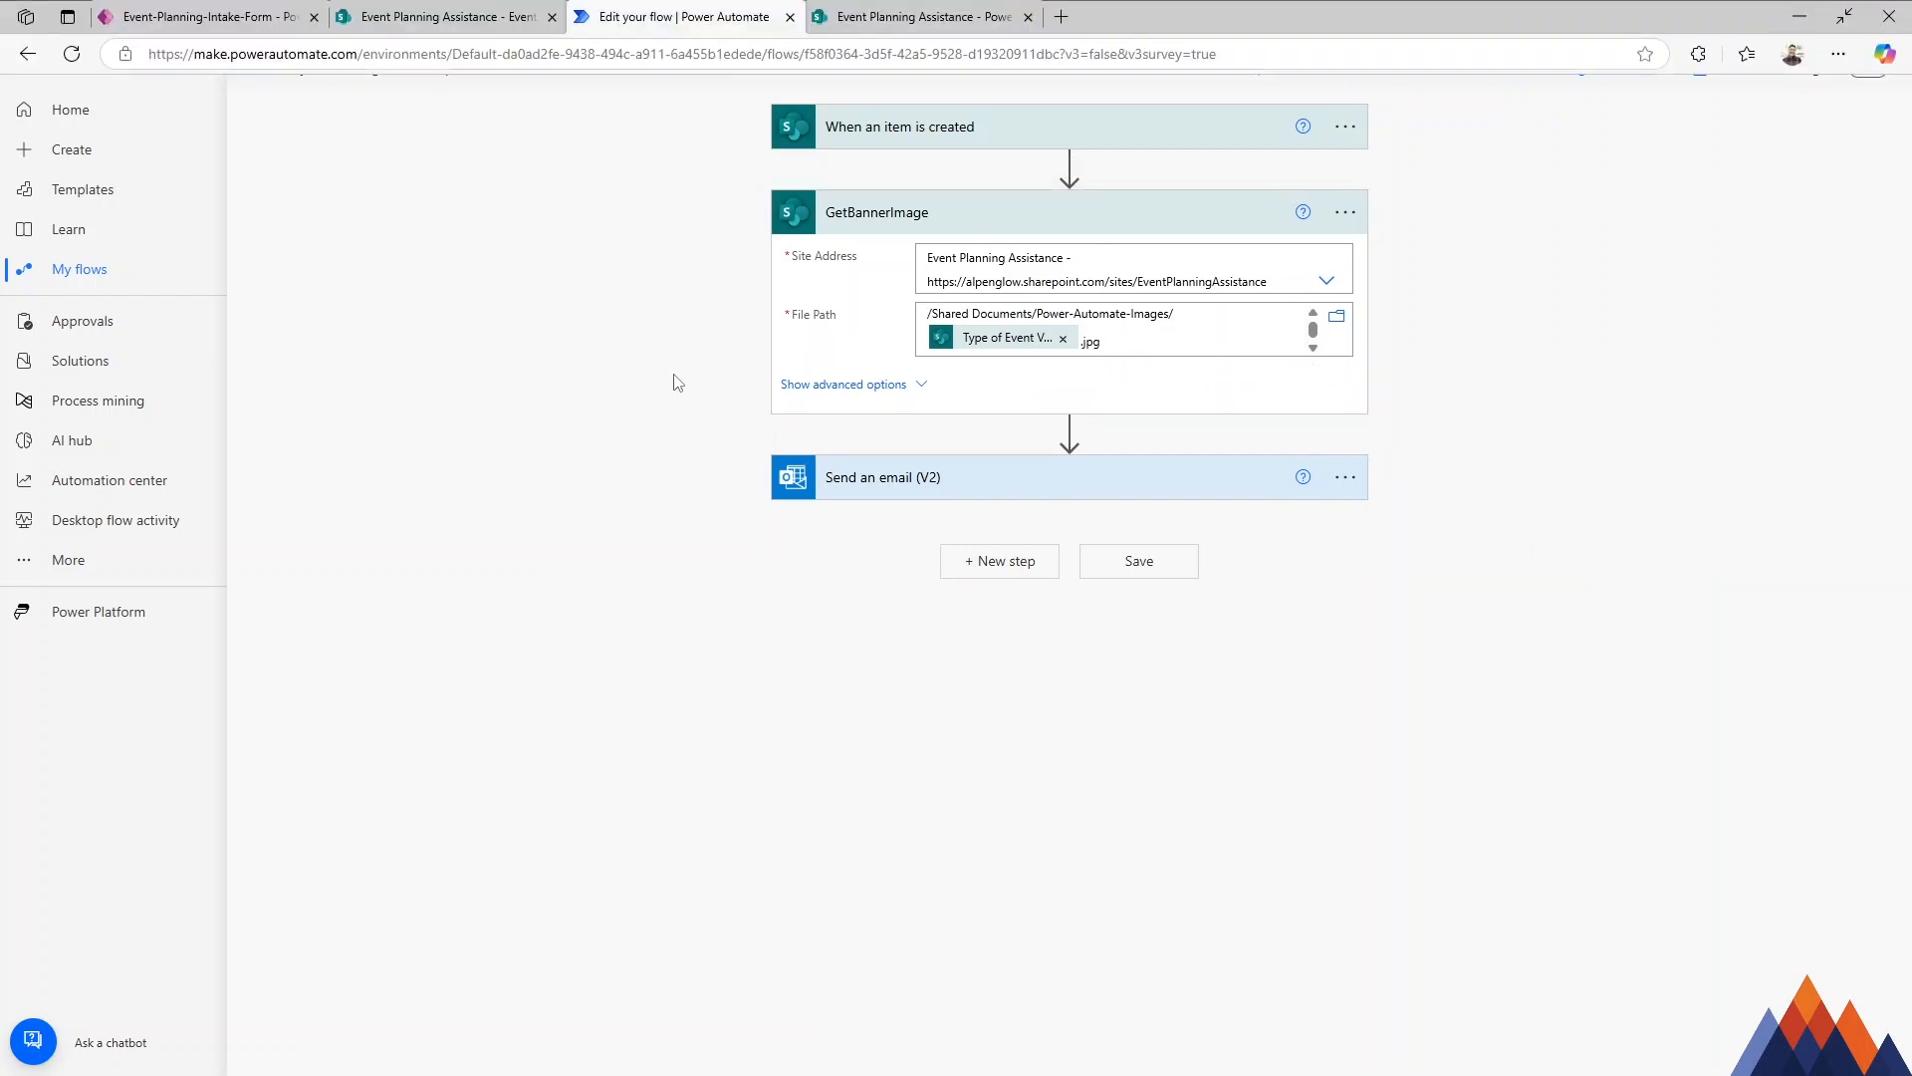
# Compare the image file names in SharePoint's Power-Automate-Images folder with the Type of Event field in the Power Apps intake form.
pyautogui.click(924, 28)
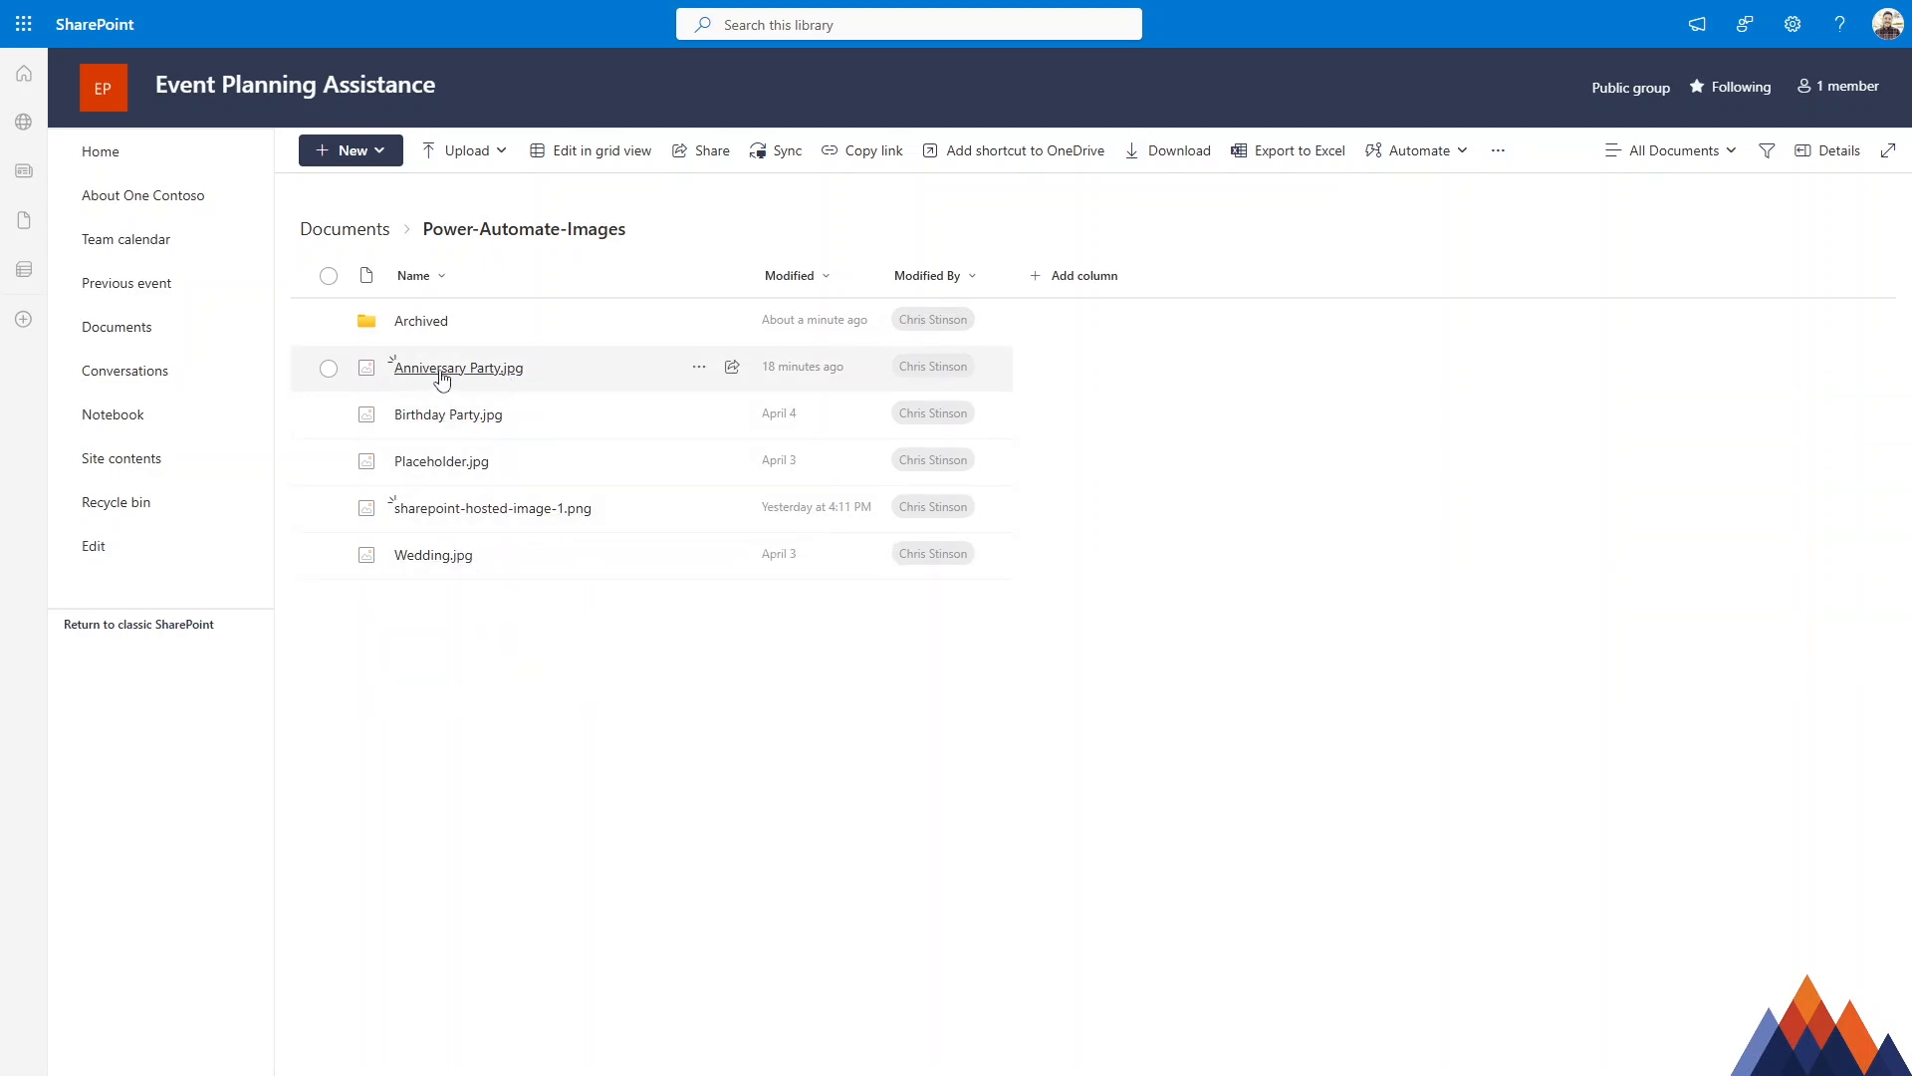
pyautogui.moveTo(449, 386)
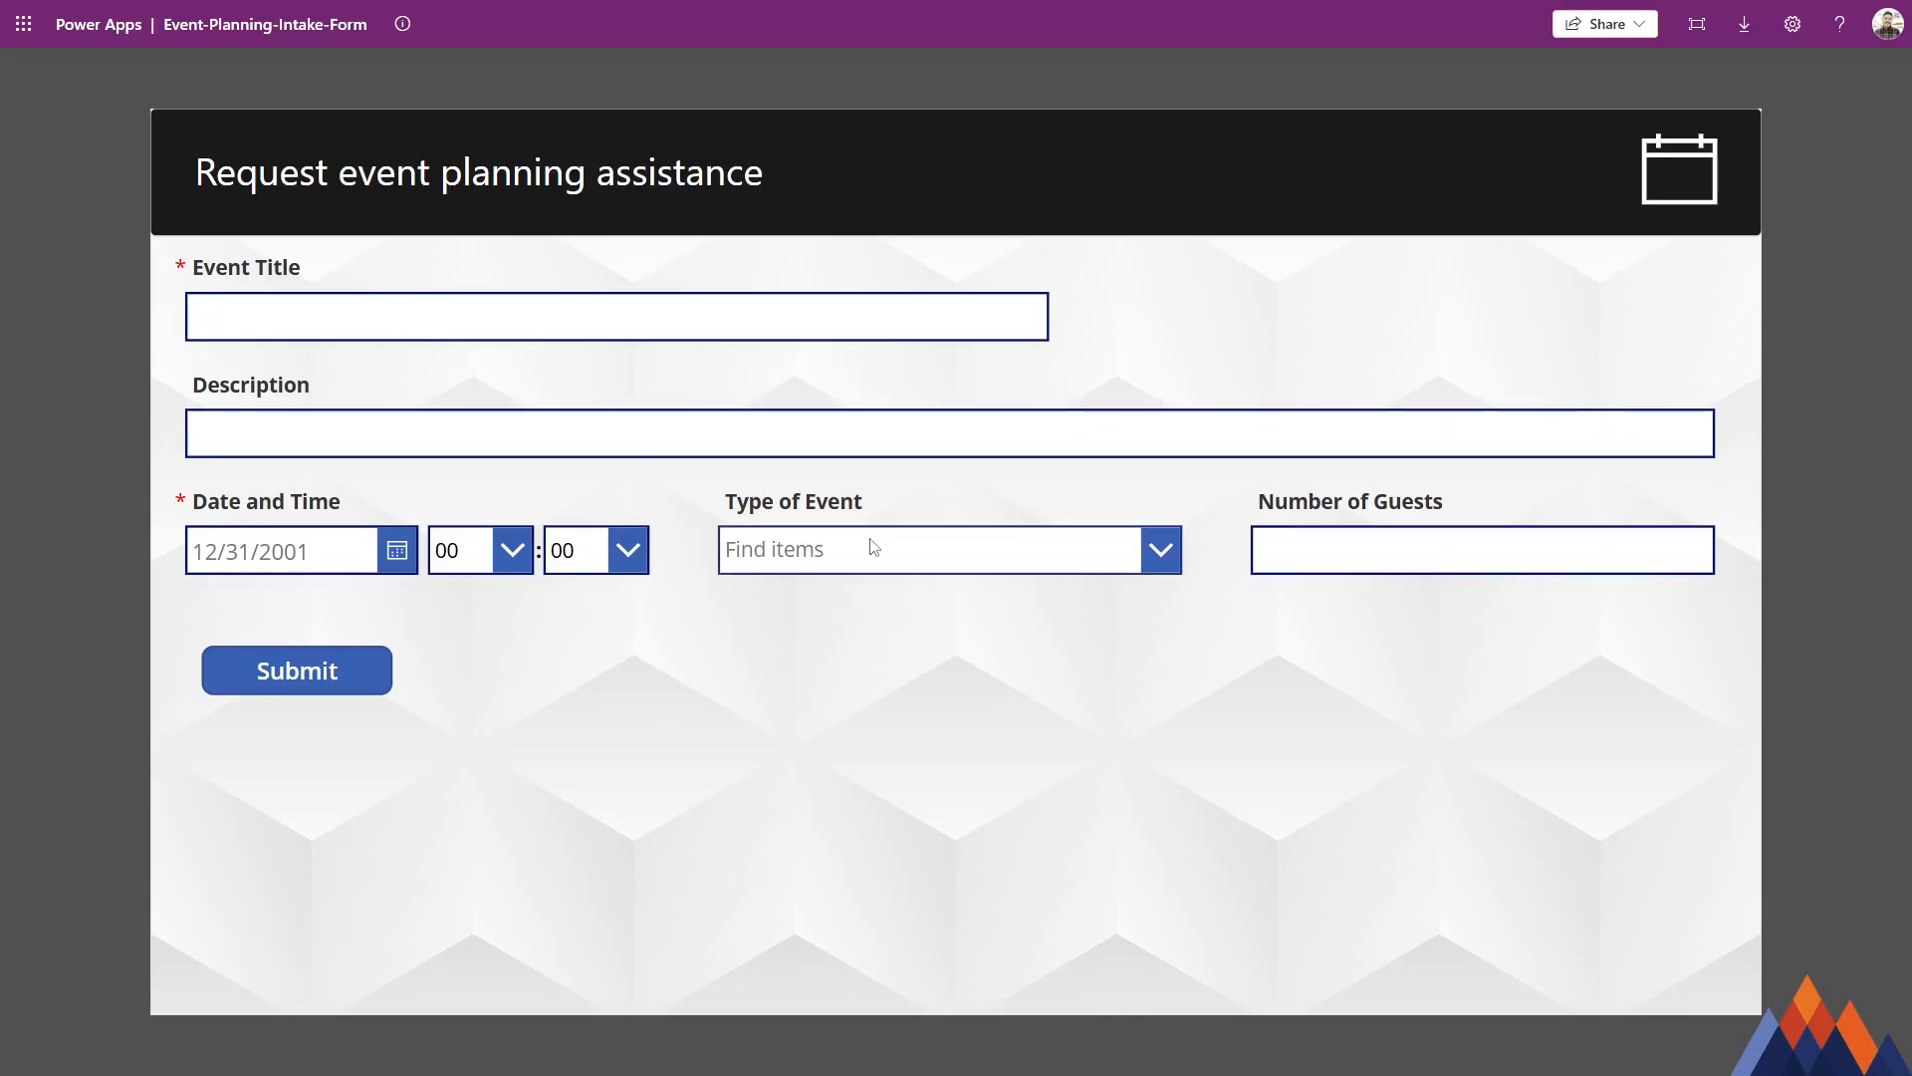
pyautogui.click(872, 548)
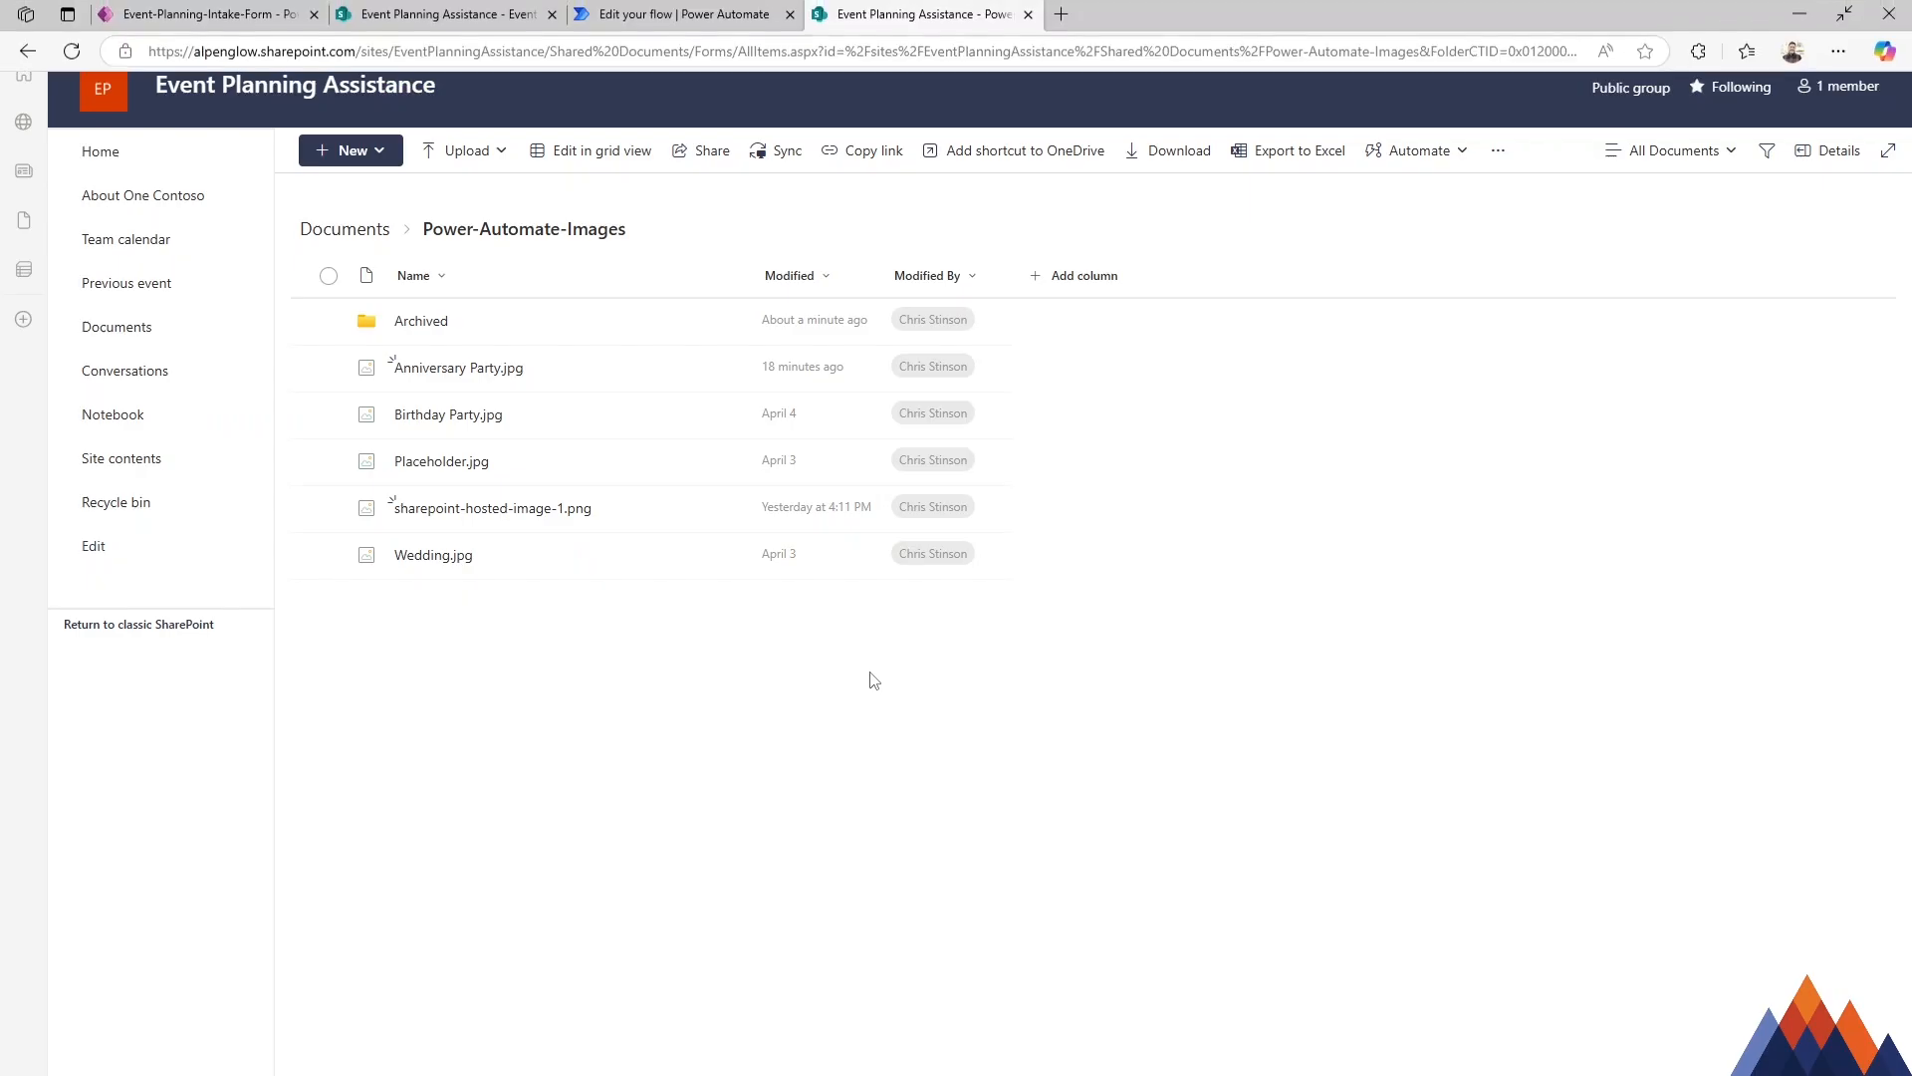
pyautogui.moveTo(452, 373)
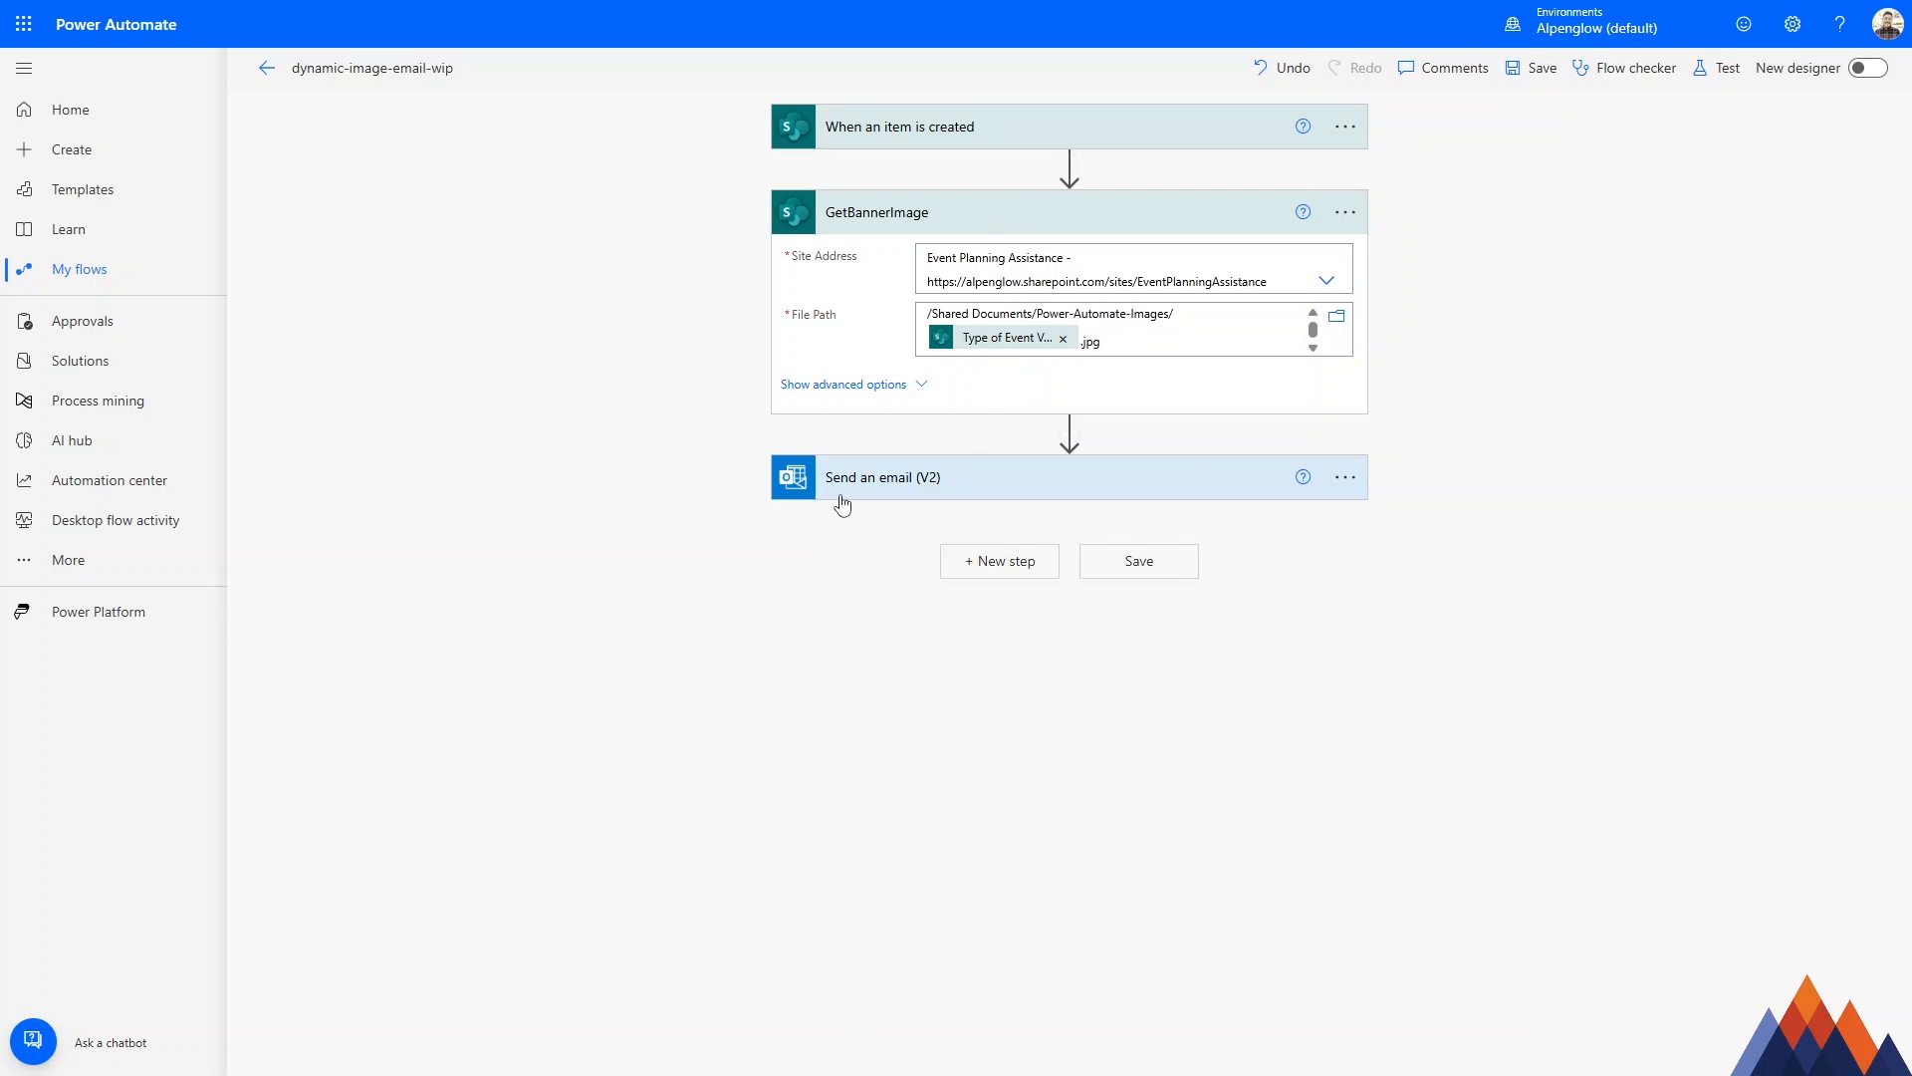
# Back in Power Automate, review the banner's content-type and base64 tokens in the Send an email (V2) body and collapse the action.
pyautogui.click(889, 480)
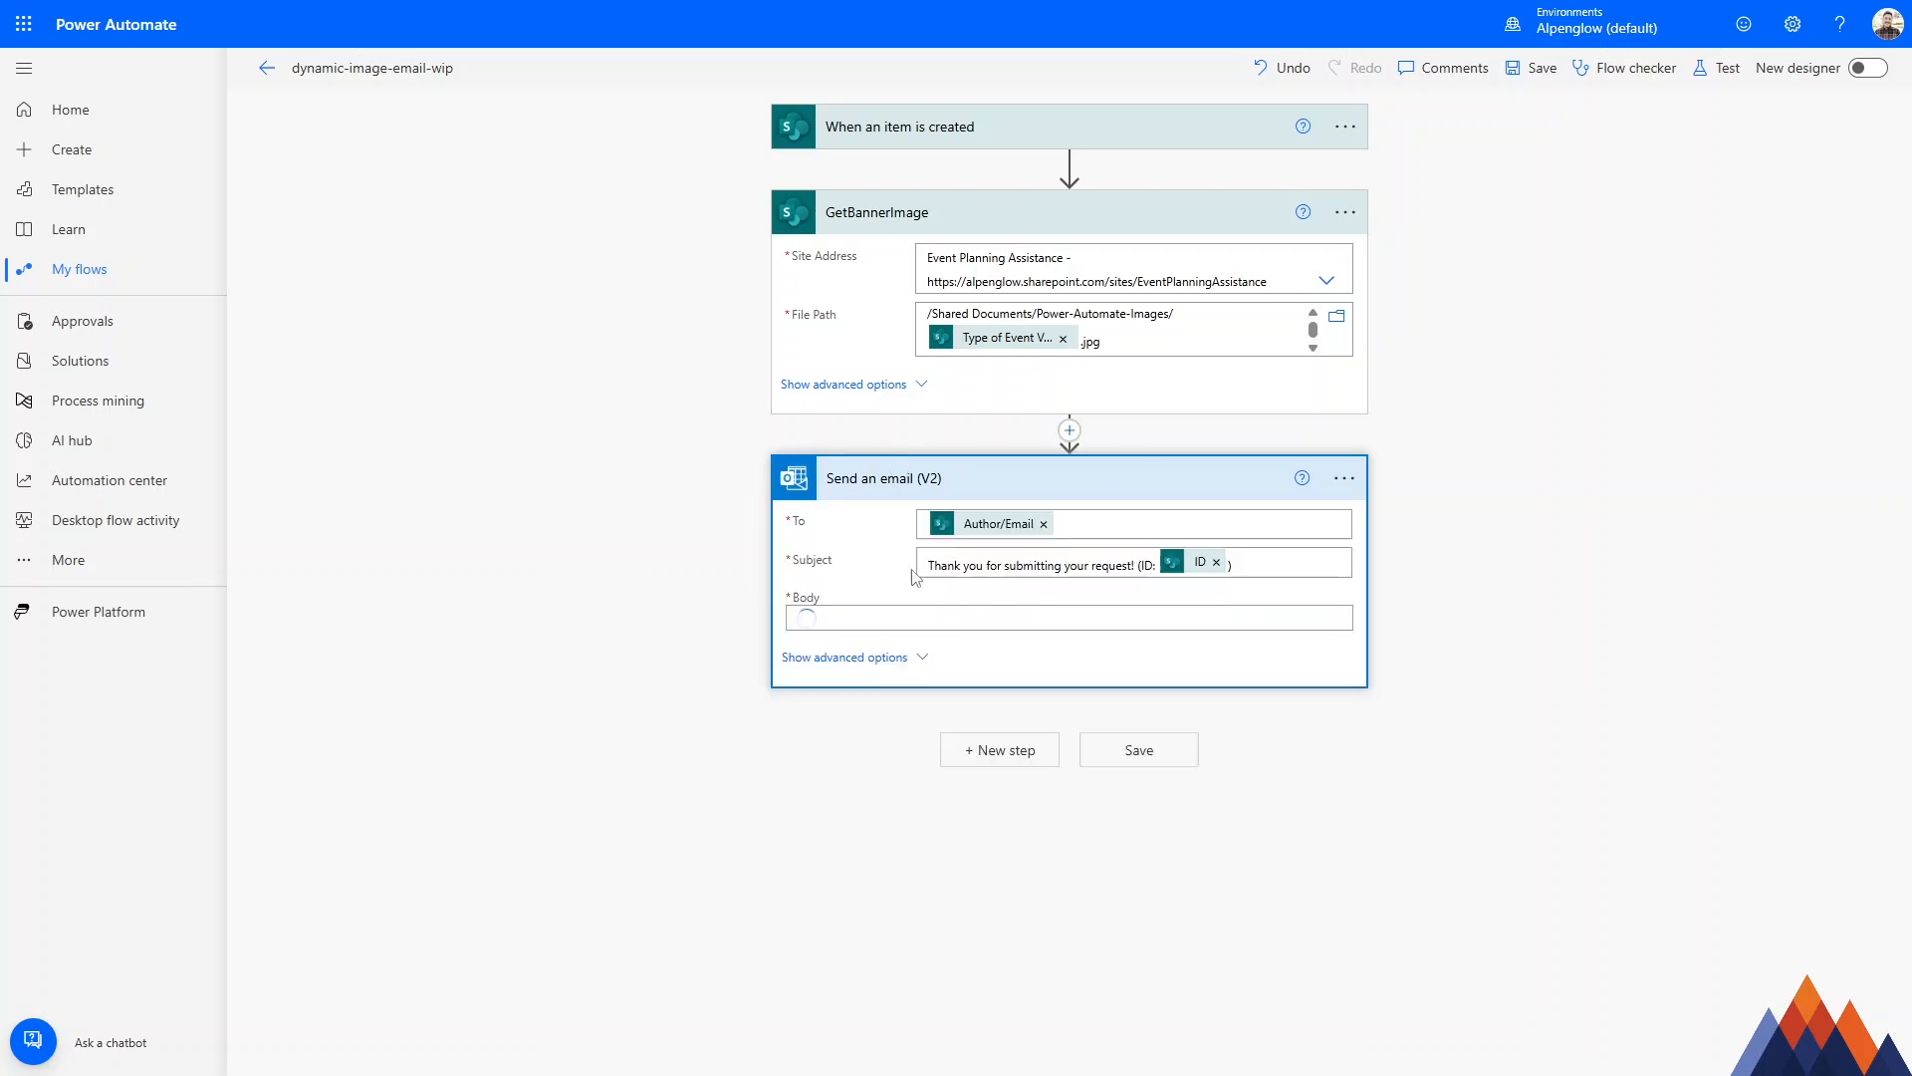
pyautogui.scroll(-4, 934, 725)
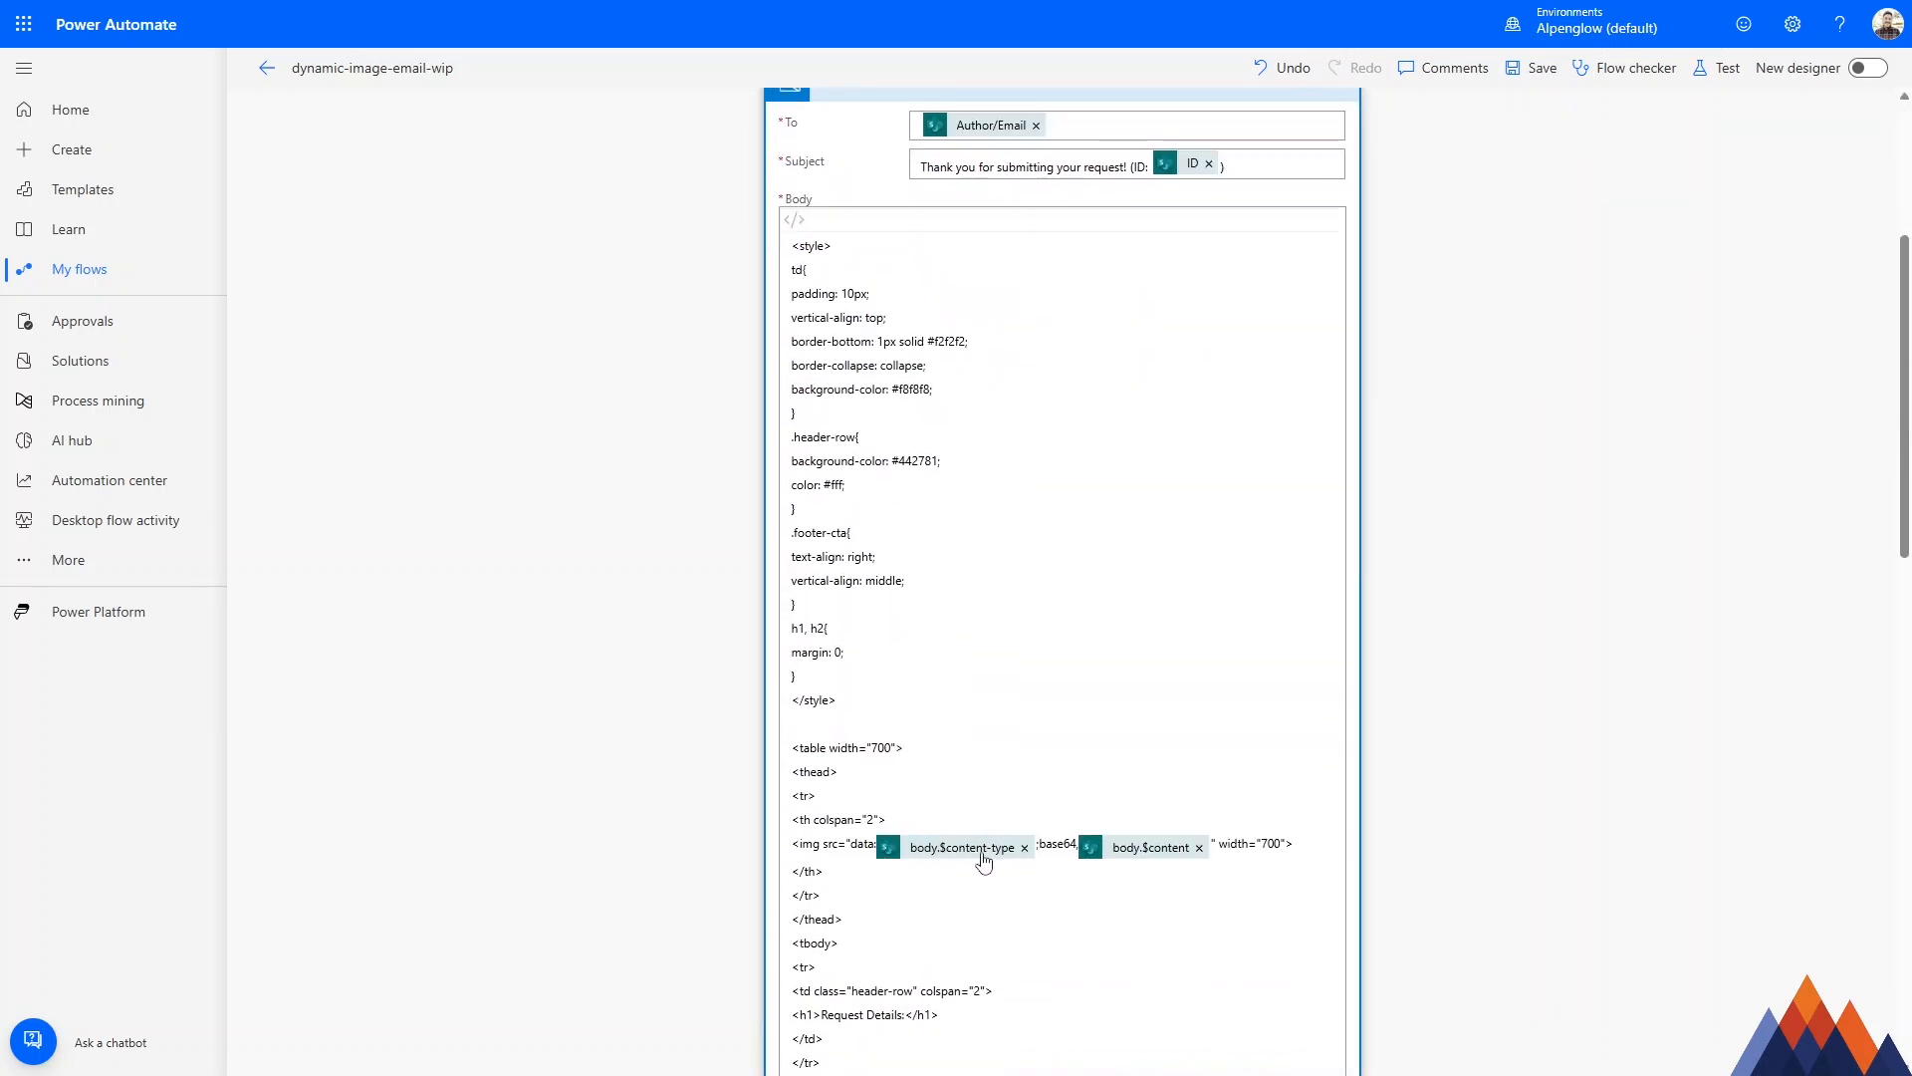
pyautogui.scroll(4, 1003, 641)
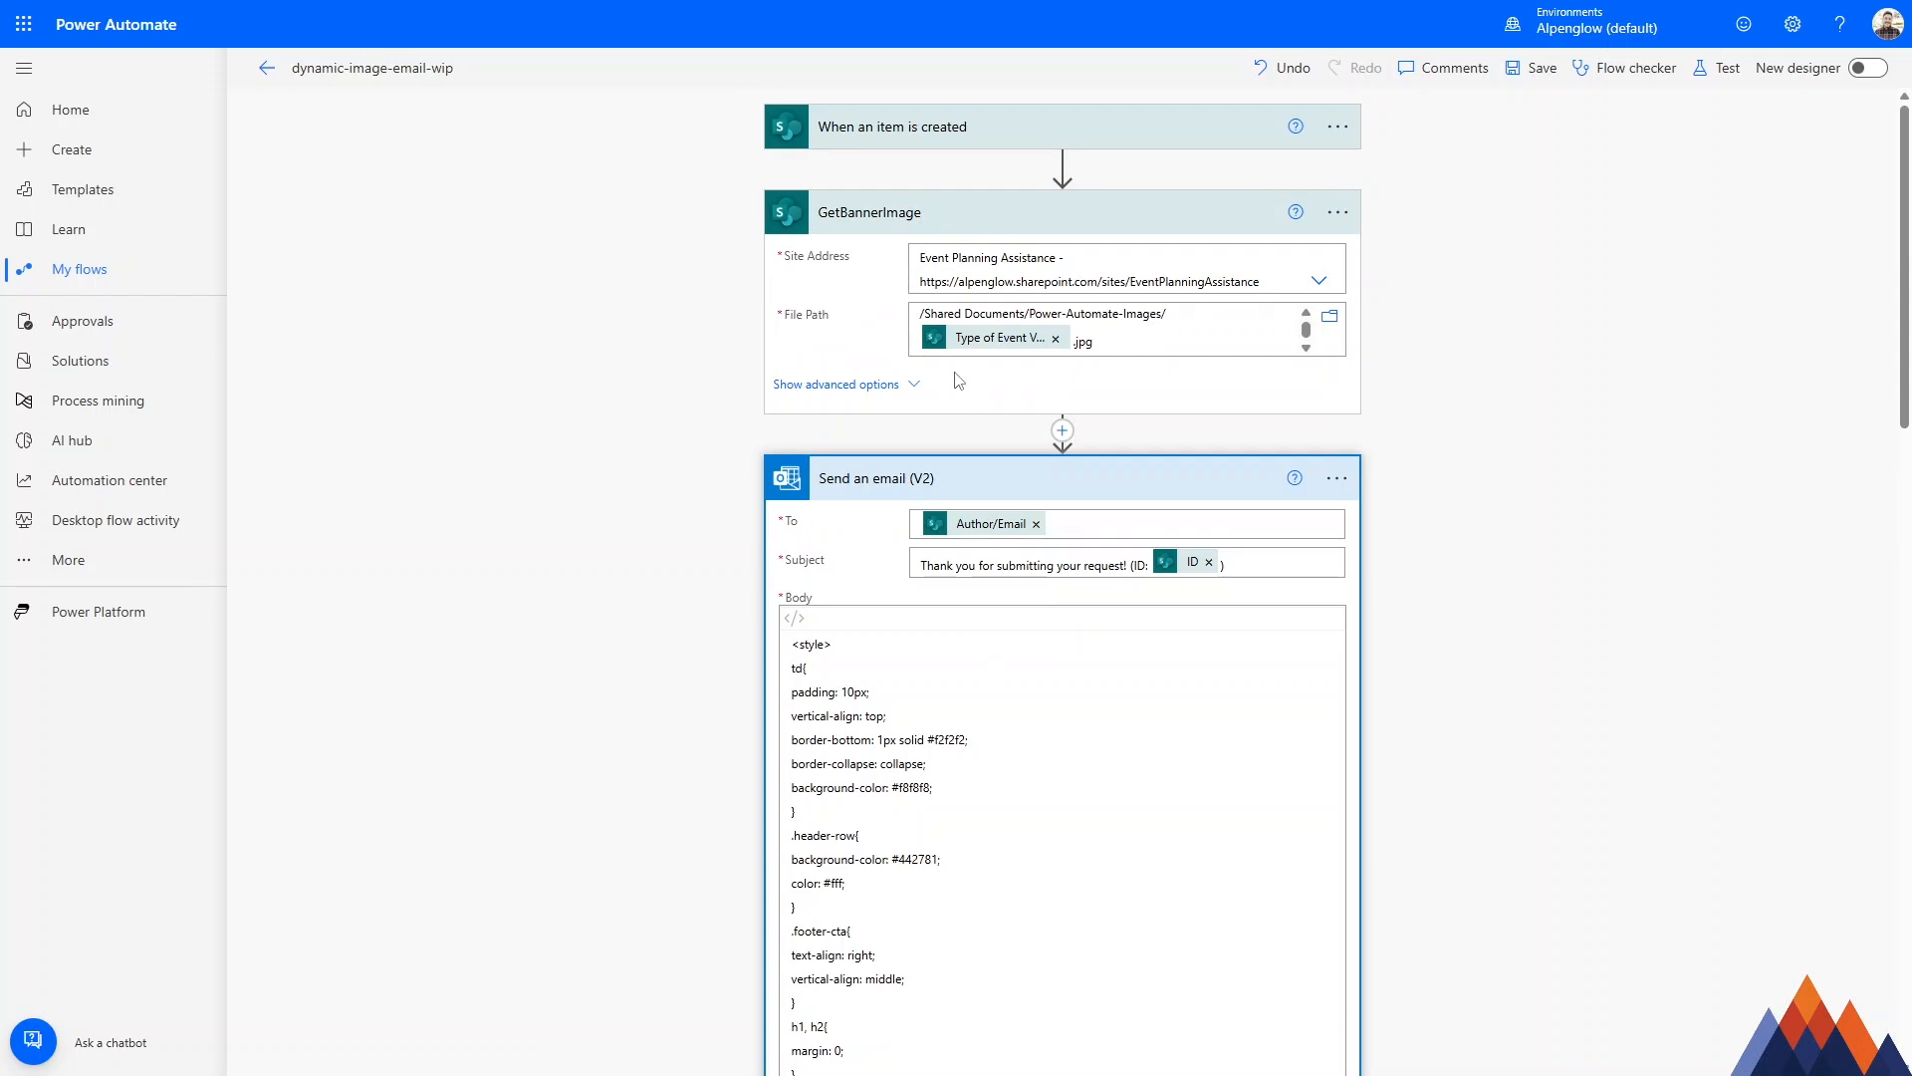
pyautogui.click(1018, 480)
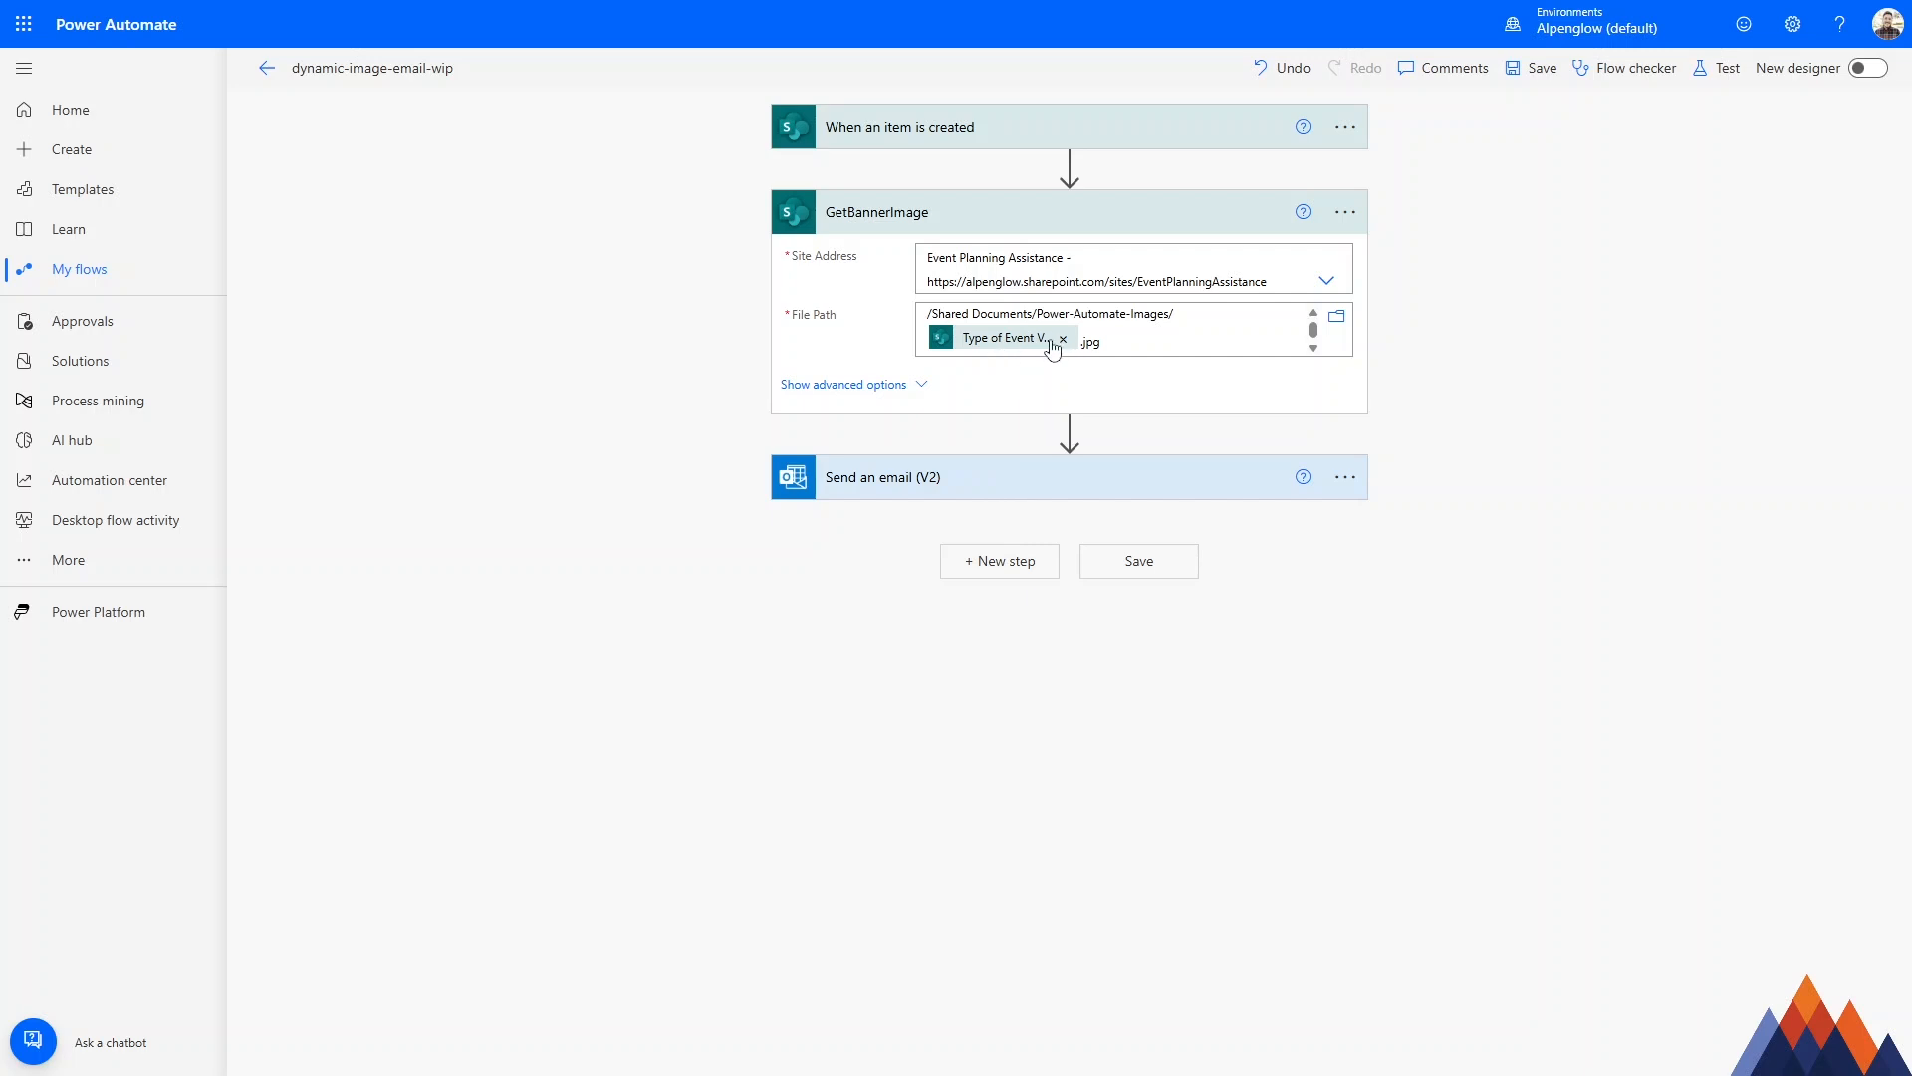
pyautogui.moveTo(1001, 347)
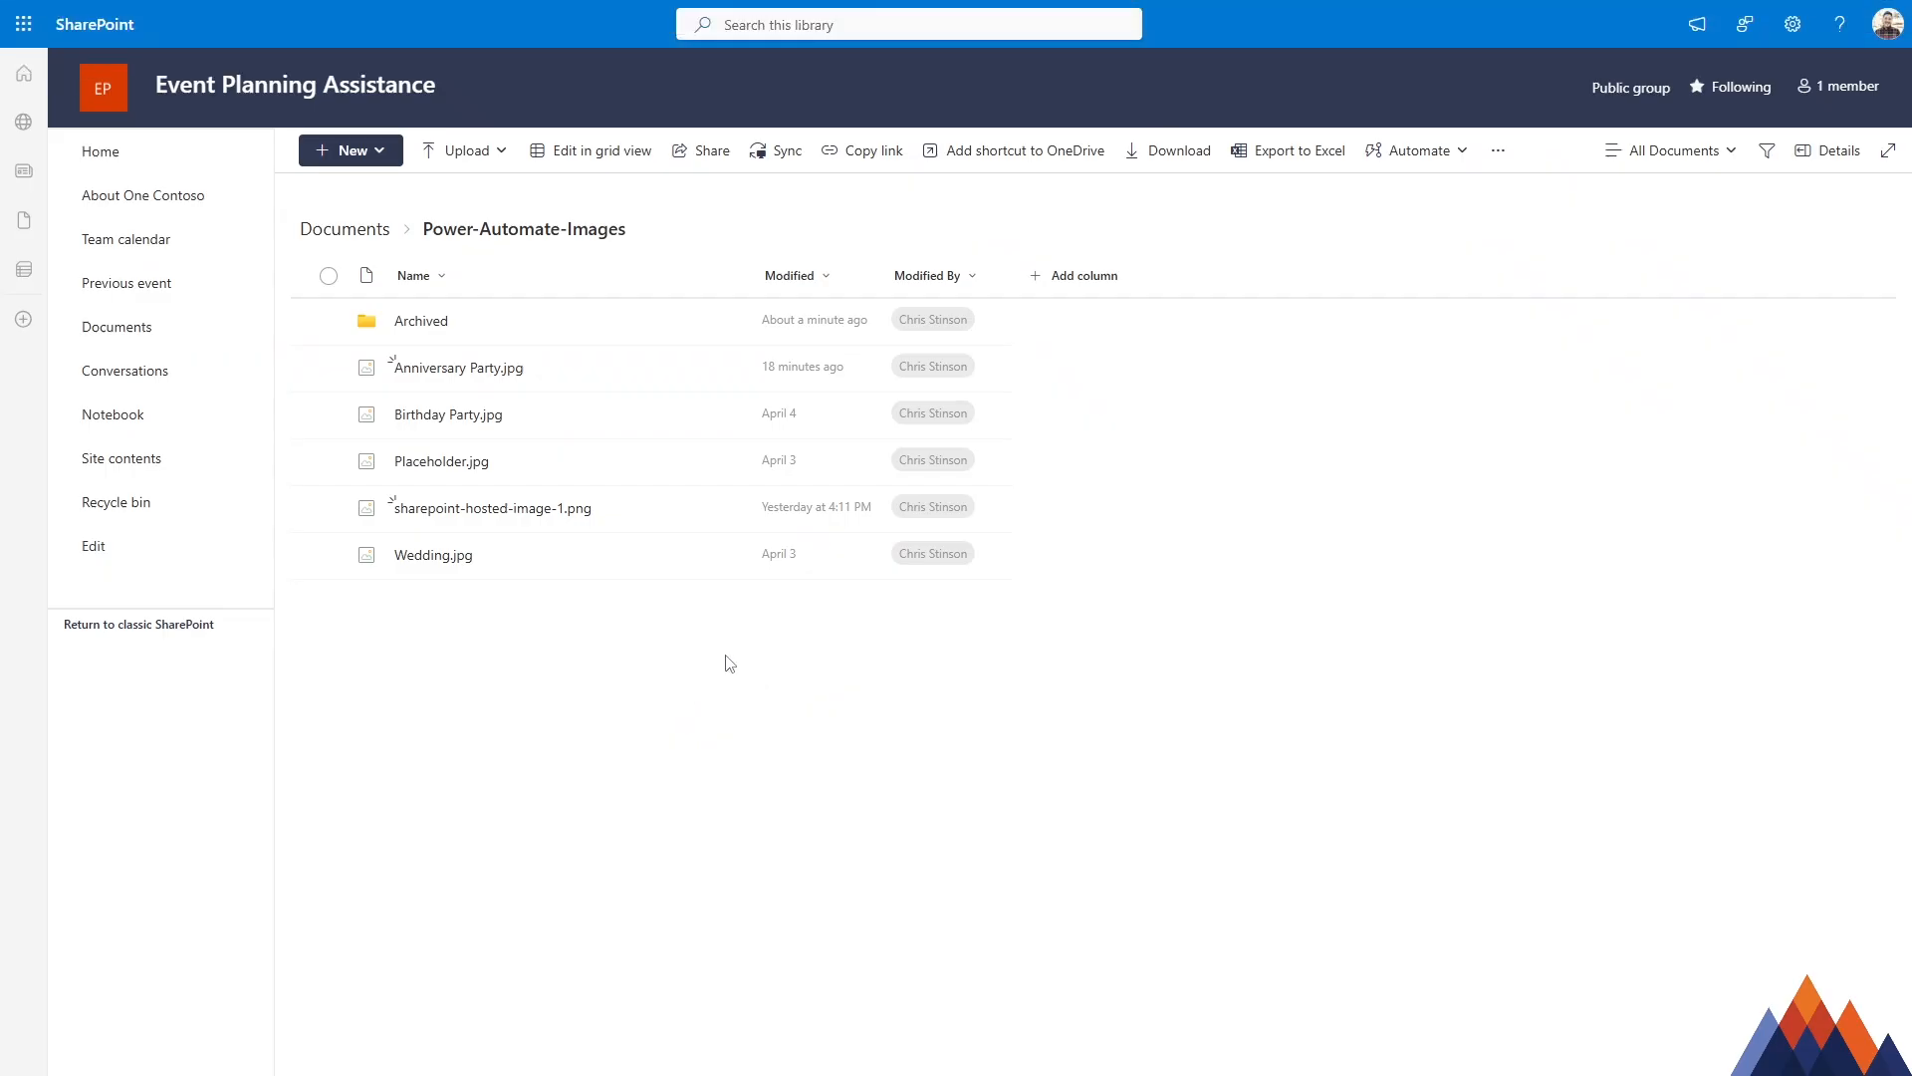
# Preview Anniversary Party.jpg, Birthday Party.jpg and Wedding.jpg in SharePoint's Power-Automate-Images folder and clear the file selection.
pyautogui.click(515, 382)
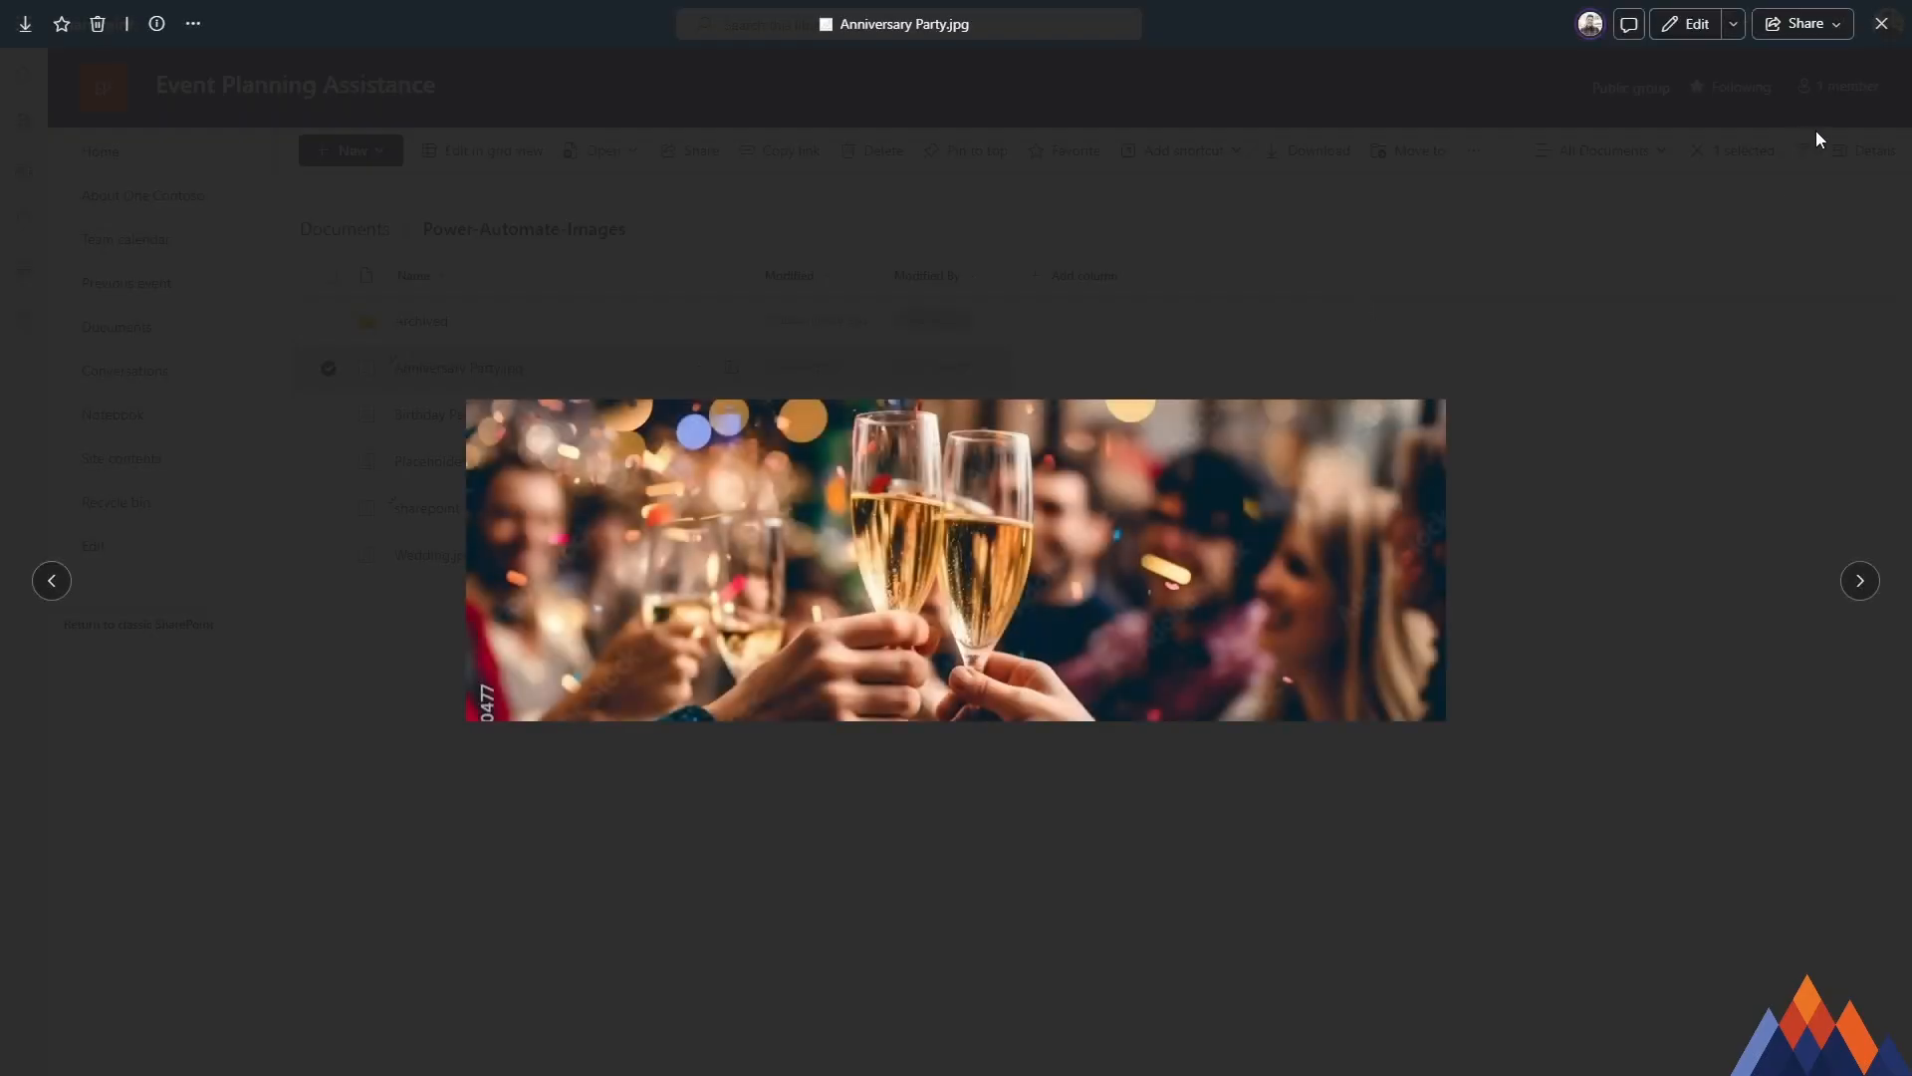
pyautogui.click(1882, 23)
pyautogui.click(574, 426)
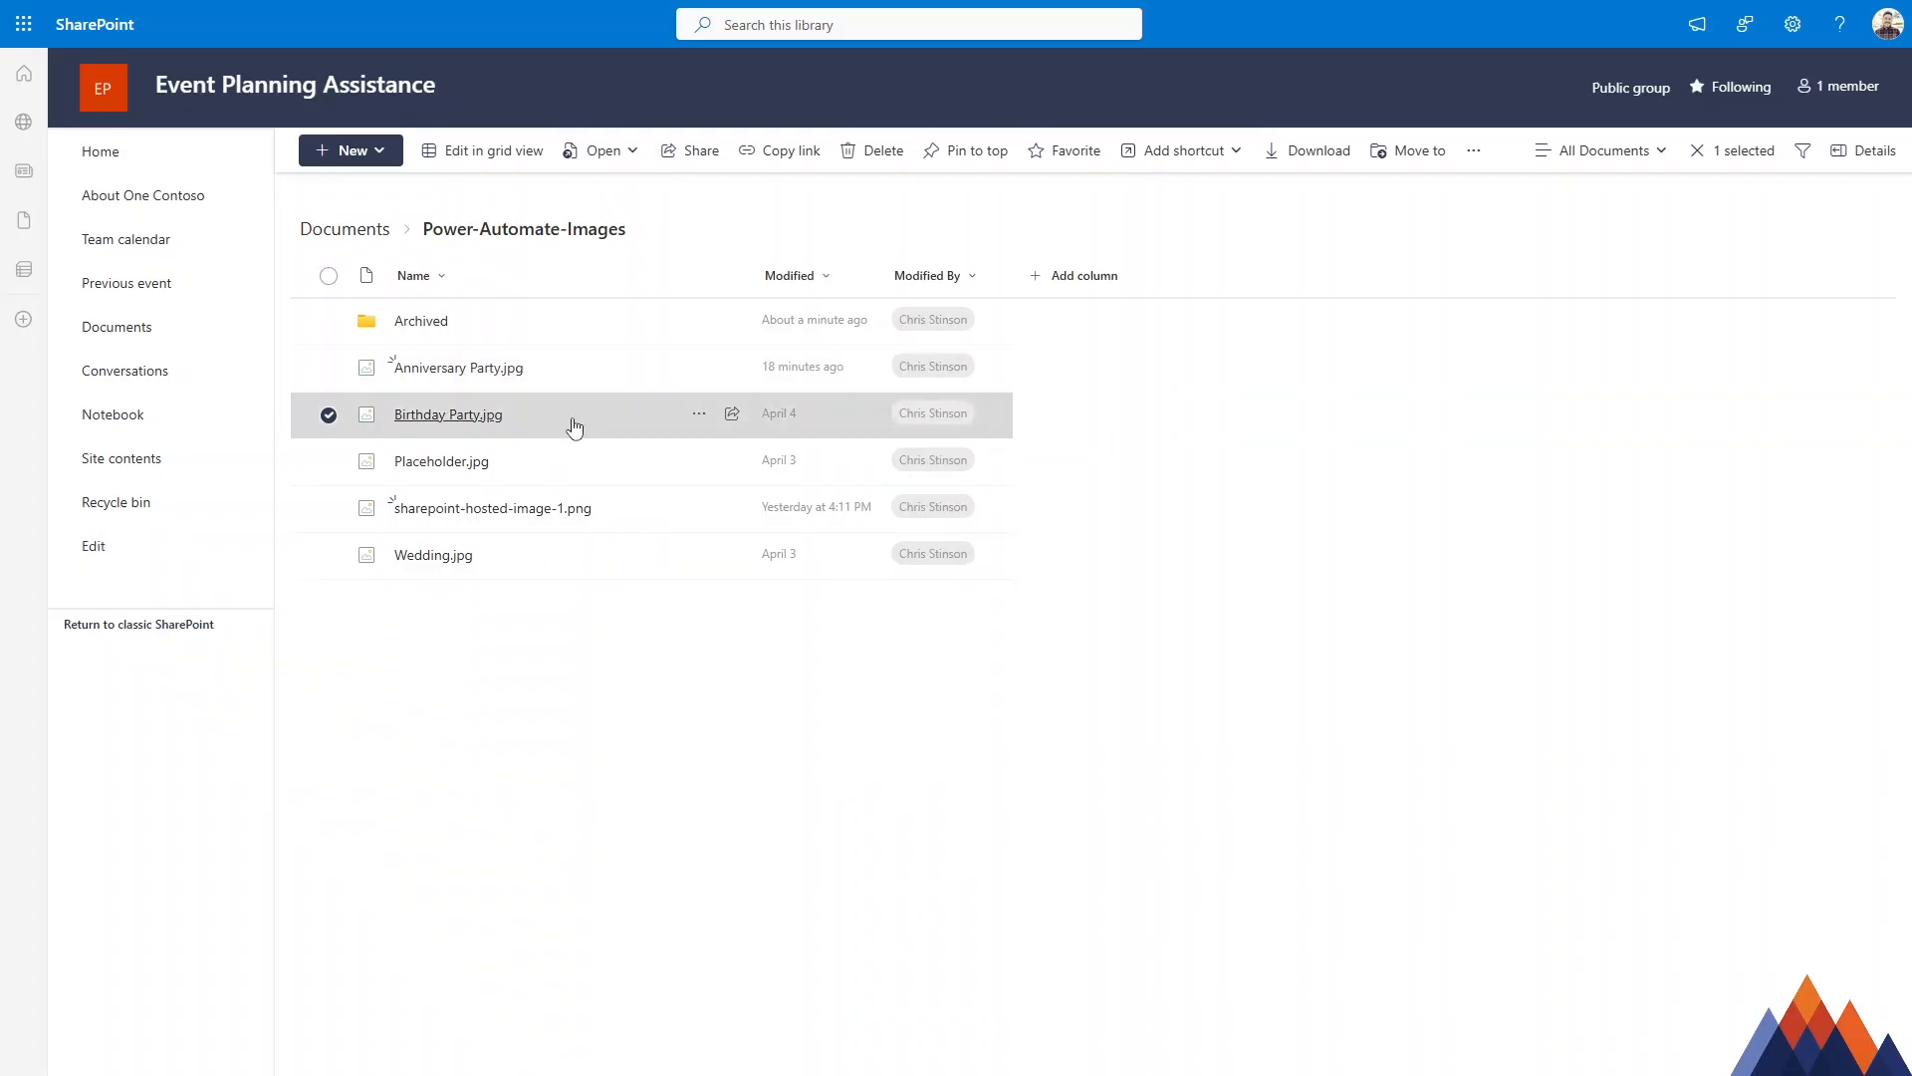
pyautogui.click(1882, 28)
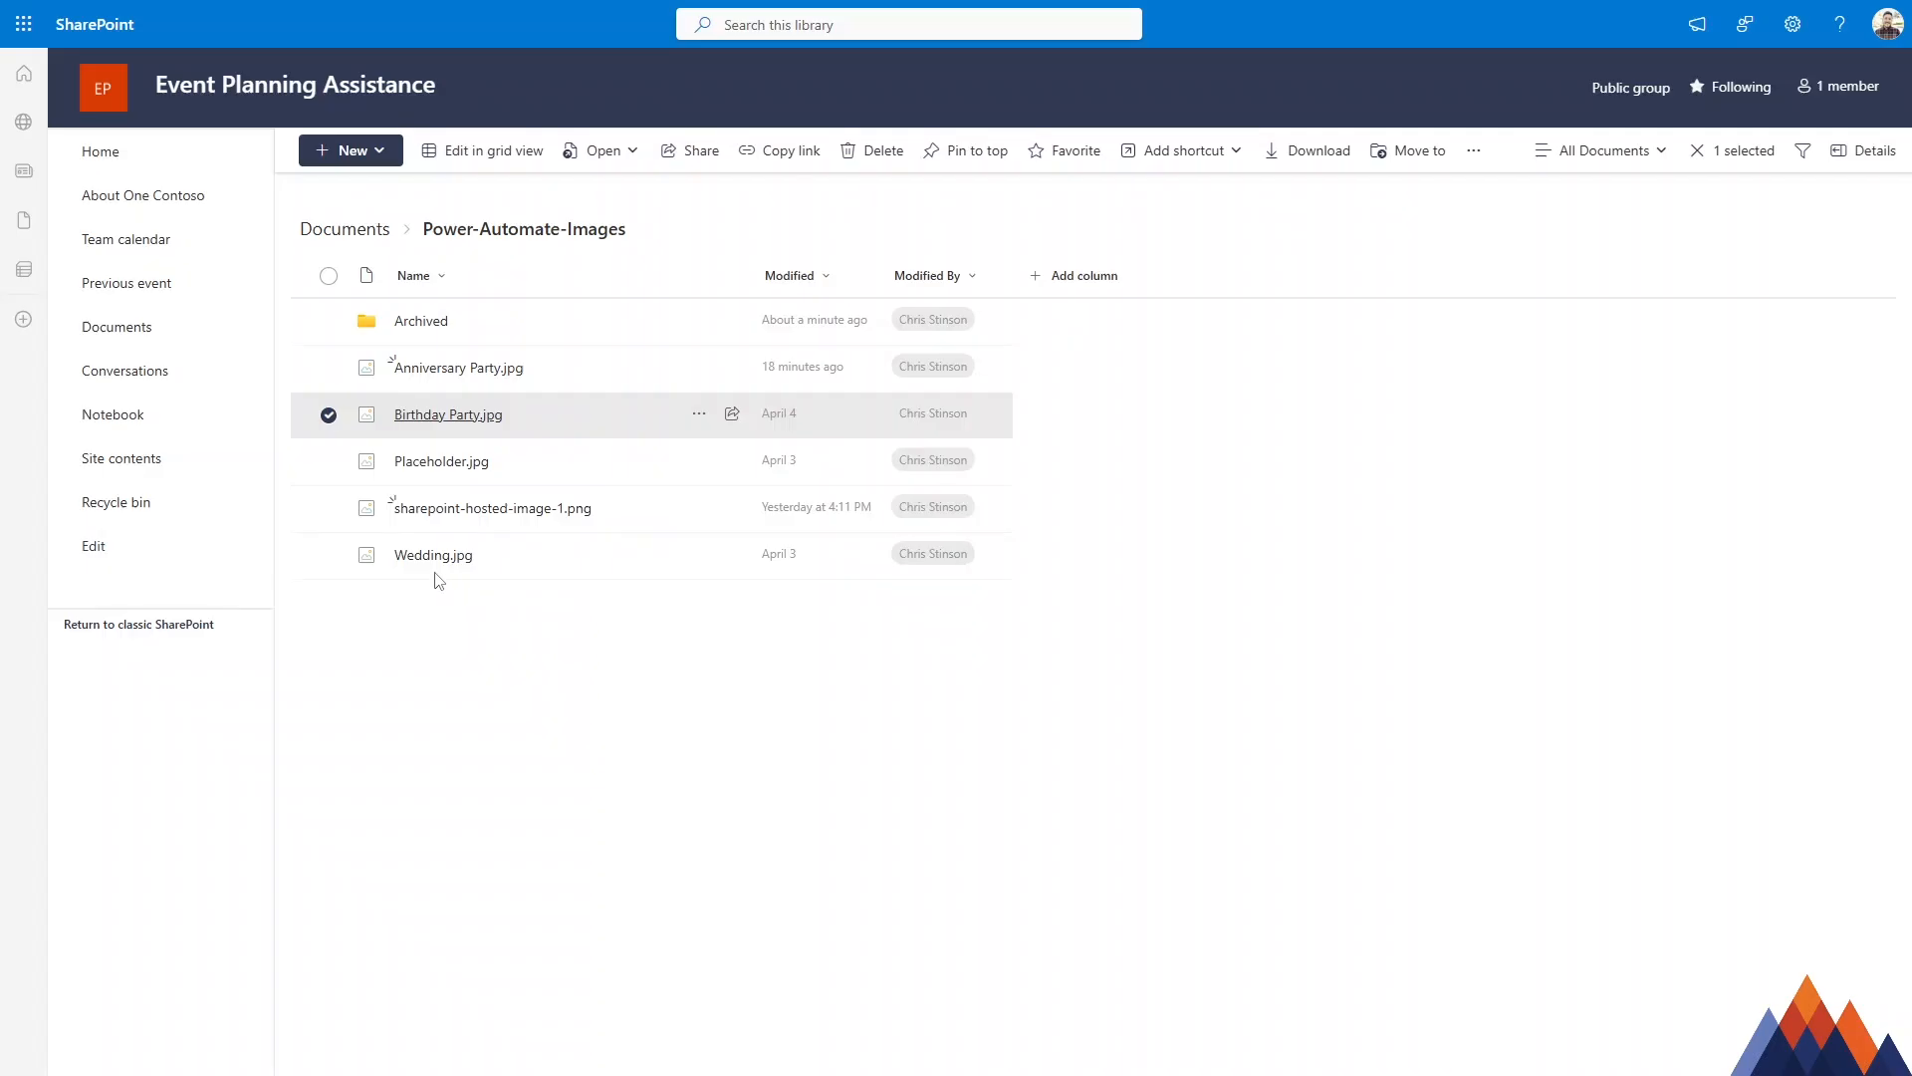
pyautogui.click(439, 559)
pyautogui.click(1879, 24)
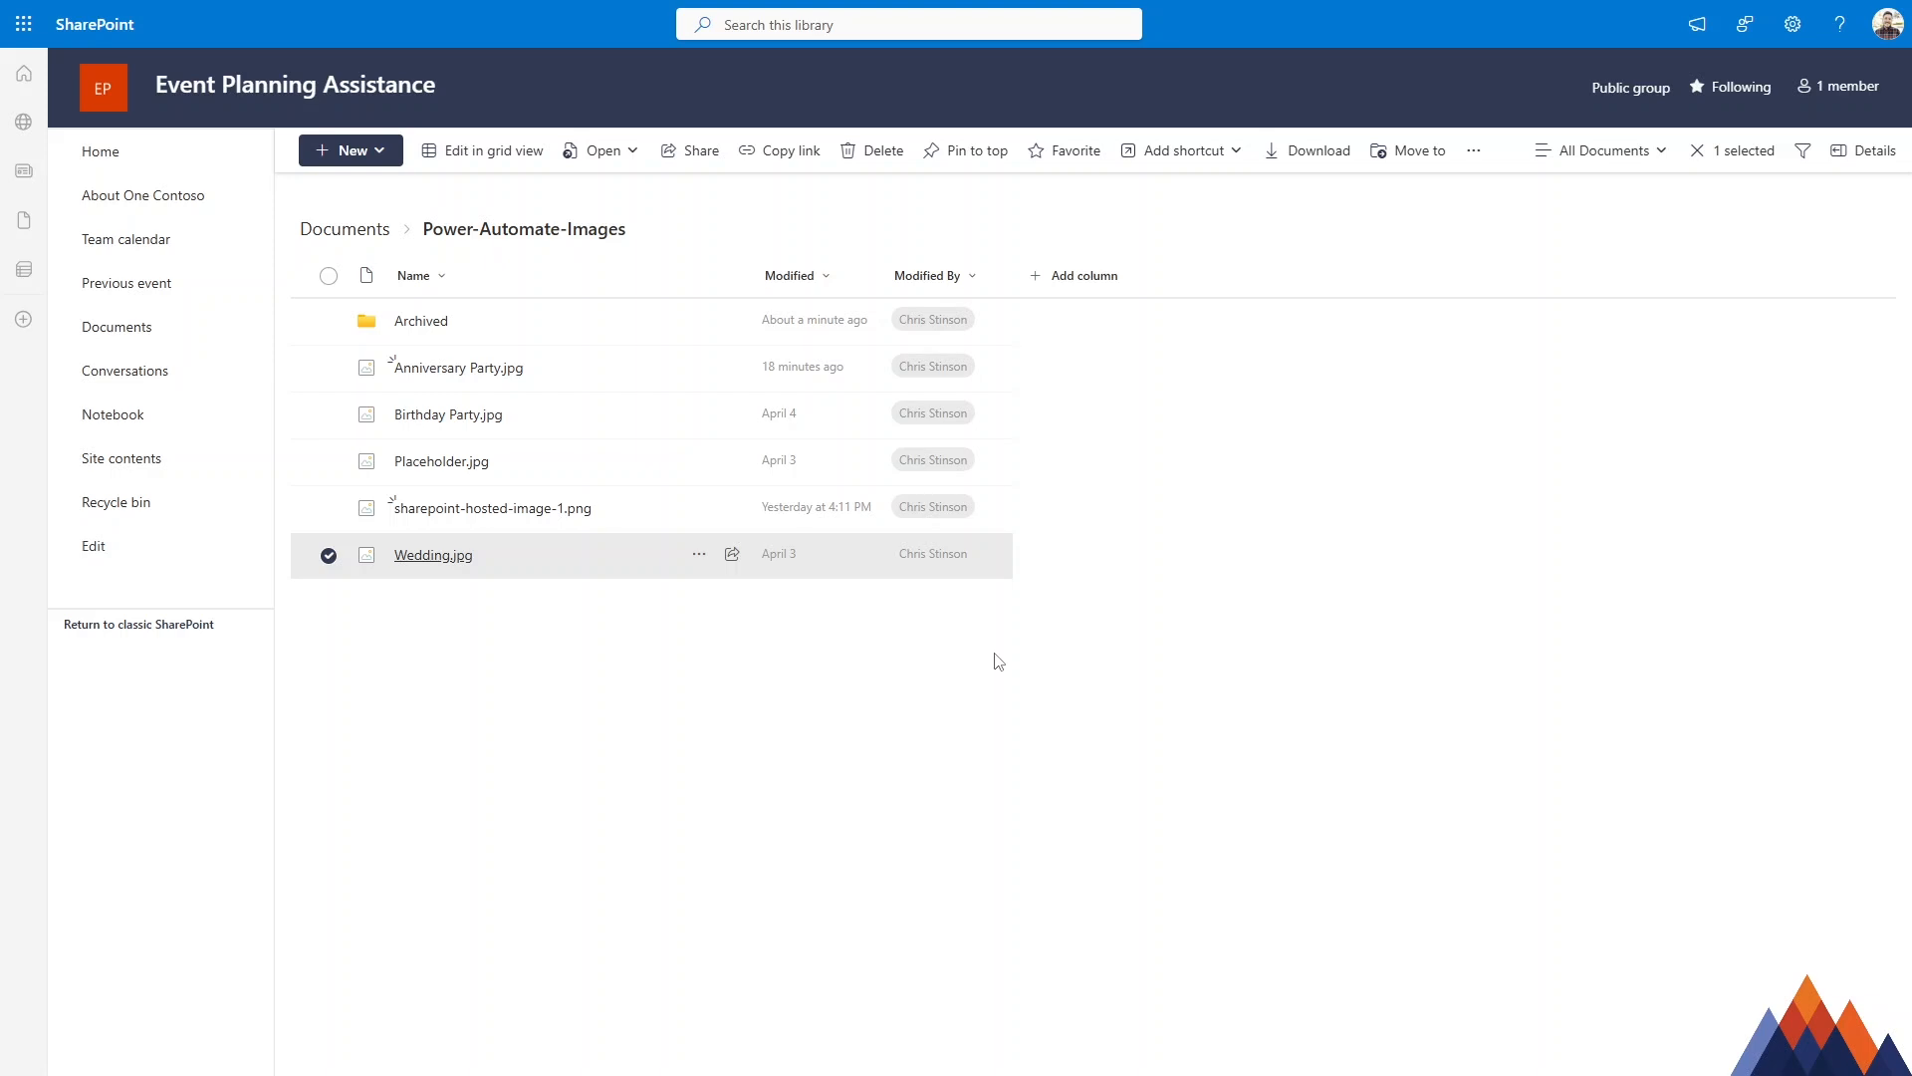
pyautogui.click(1073, 644)
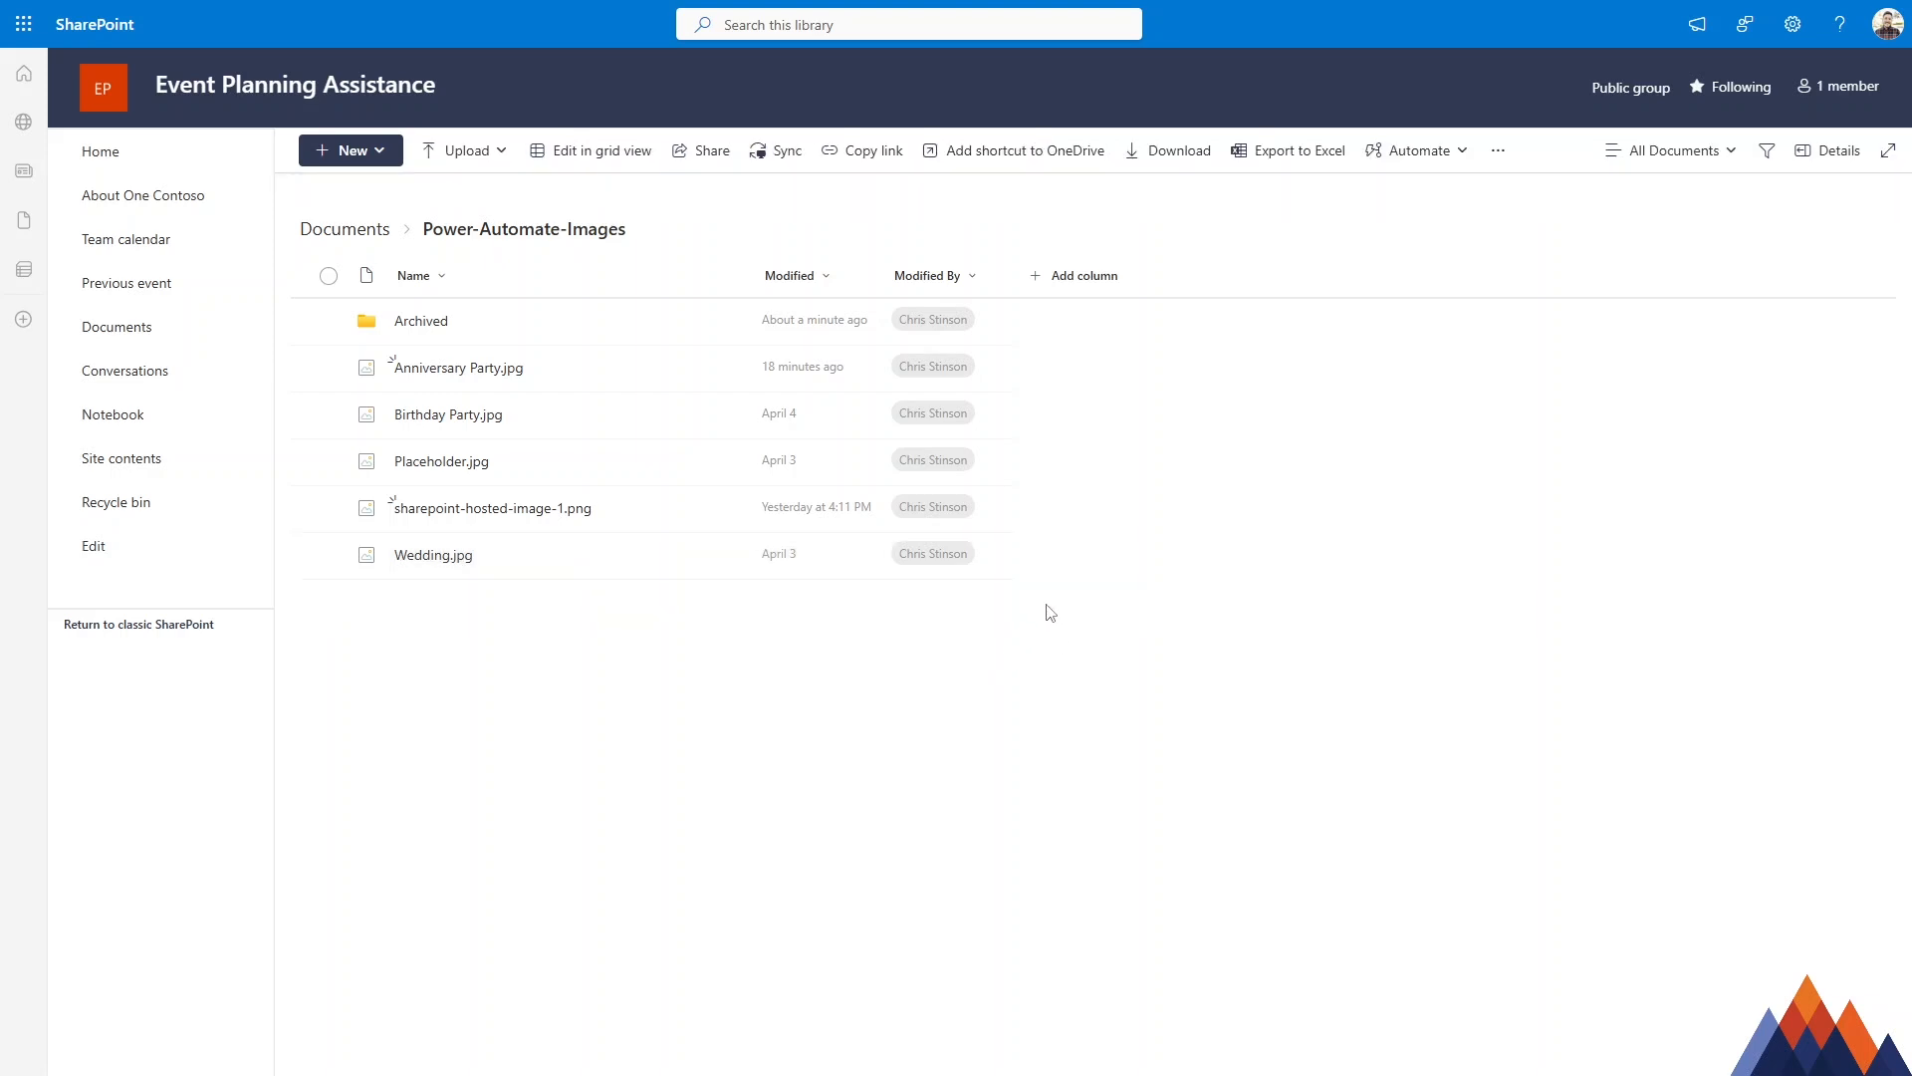